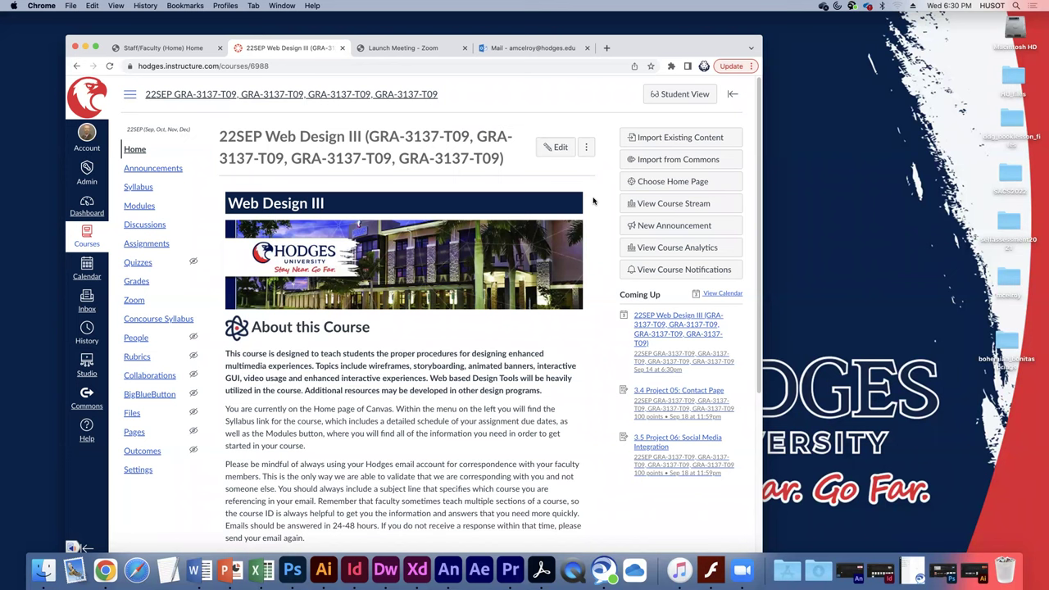
Open a new Chrome window and load wordpress.com.
{"action": "left_click_drag", "start_coordinate": [640, 39], "coordinate": [643, 30]}
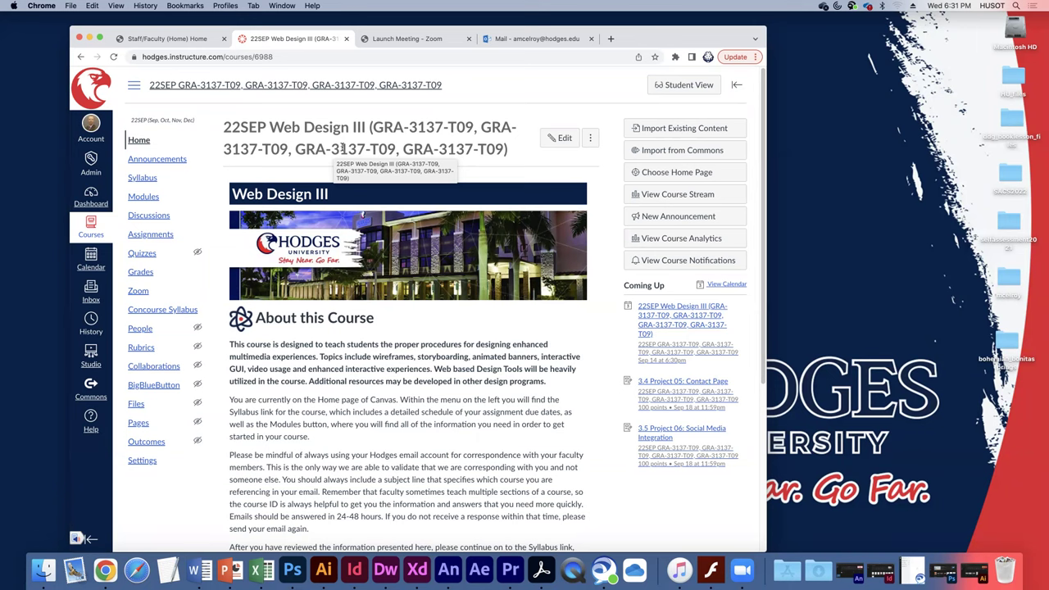
{"action": "left_click", "coordinate": [71, 5]}
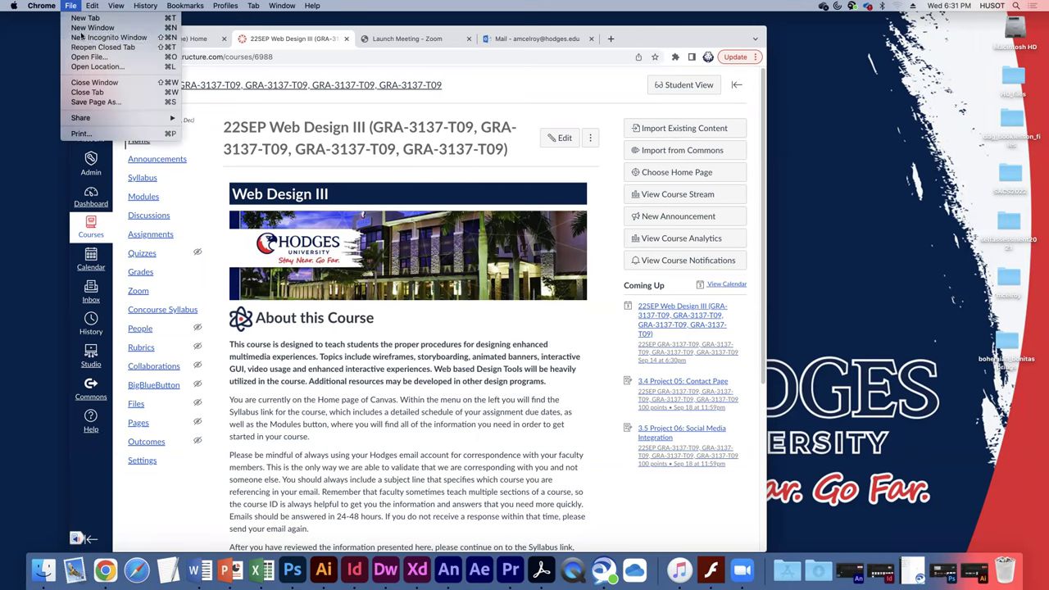
{"action": "left_click", "coordinate": [87, 27]}
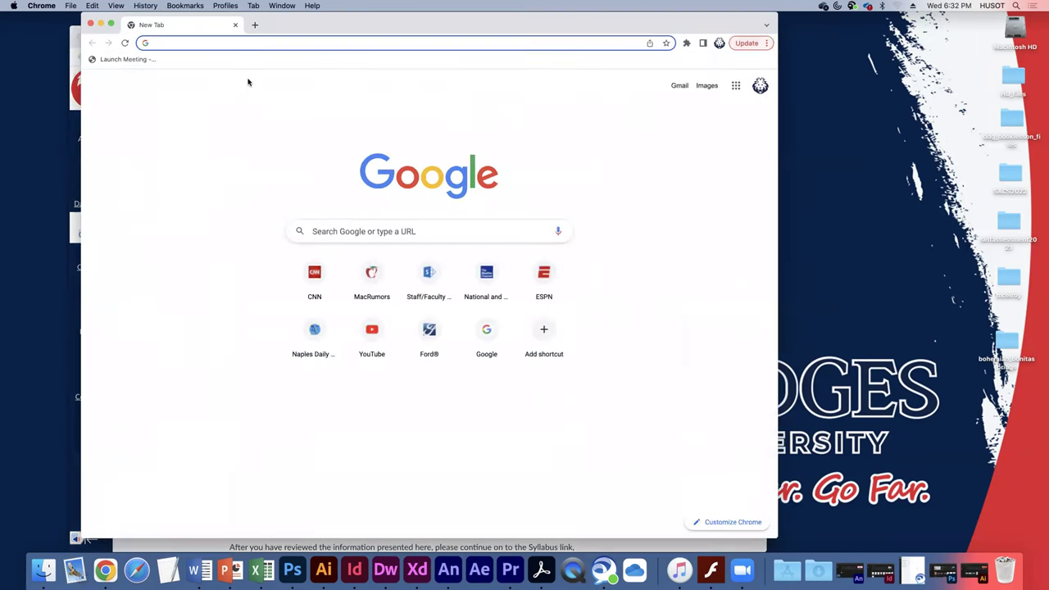
{"action": "type", "text": "wordpr"}
{"action": "key", "text": "BackSpace"}
{"action": "type", "text": "ress.com"}
{"action": "key", "text": "Return"}
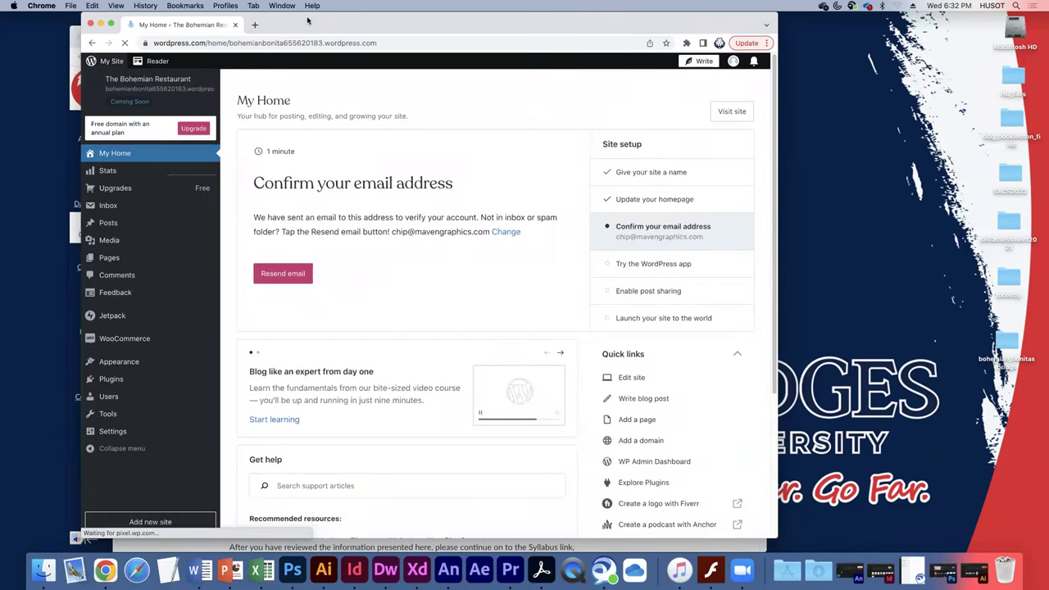
Minimise the Canvas course window and position the WordPress window.
{"action": "left_click_drag", "start_coordinate": [308, 20], "coordinate": [330, 22]}
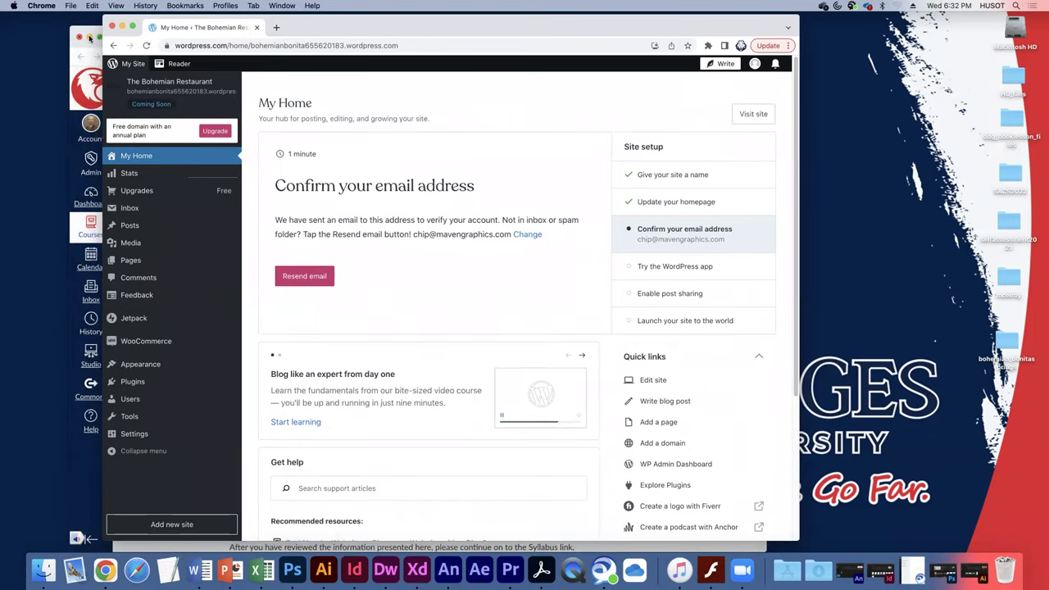
{"action": "left_click", "coordinate": [89, 37]}
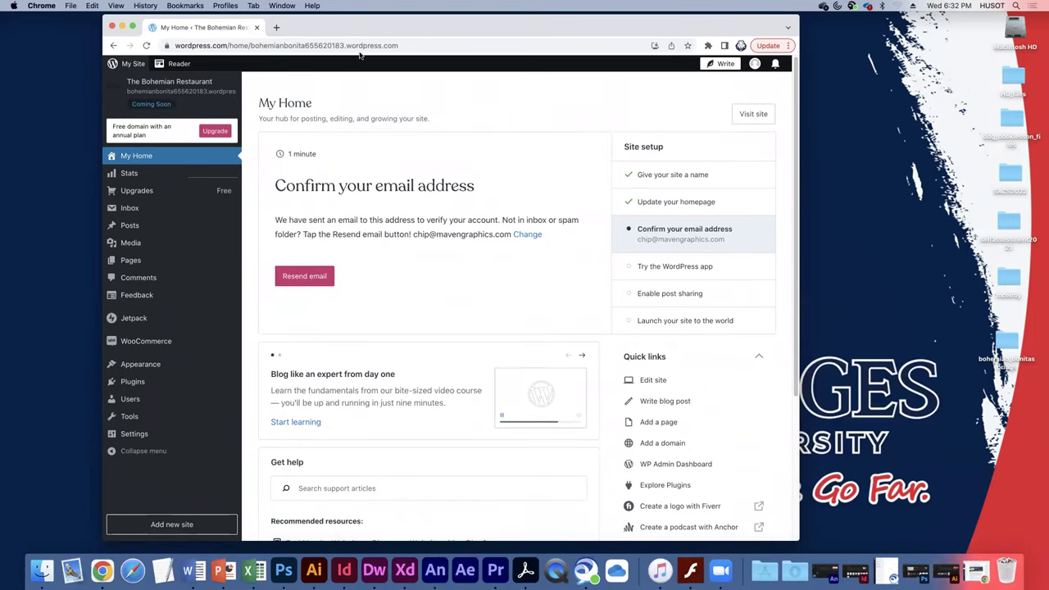
{"action": "left_click_drag", "start_coordinate": [346, 32], "coordinate": [312, 44]}
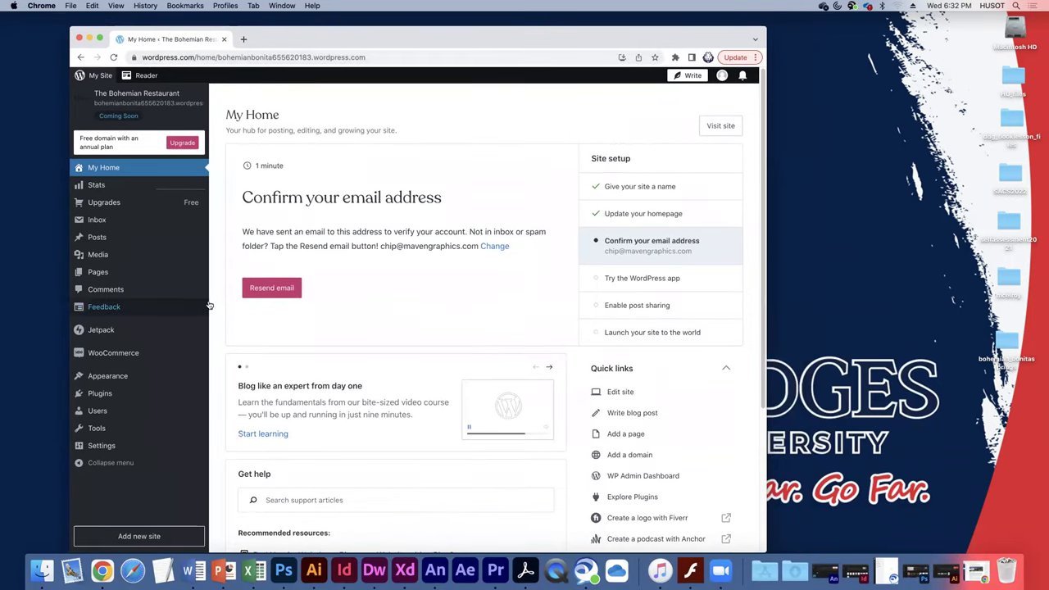
Go to the site's list of all pages from the dashboard sidebar.
{"action": "mouse_move", "coordinate": [160, 423]}
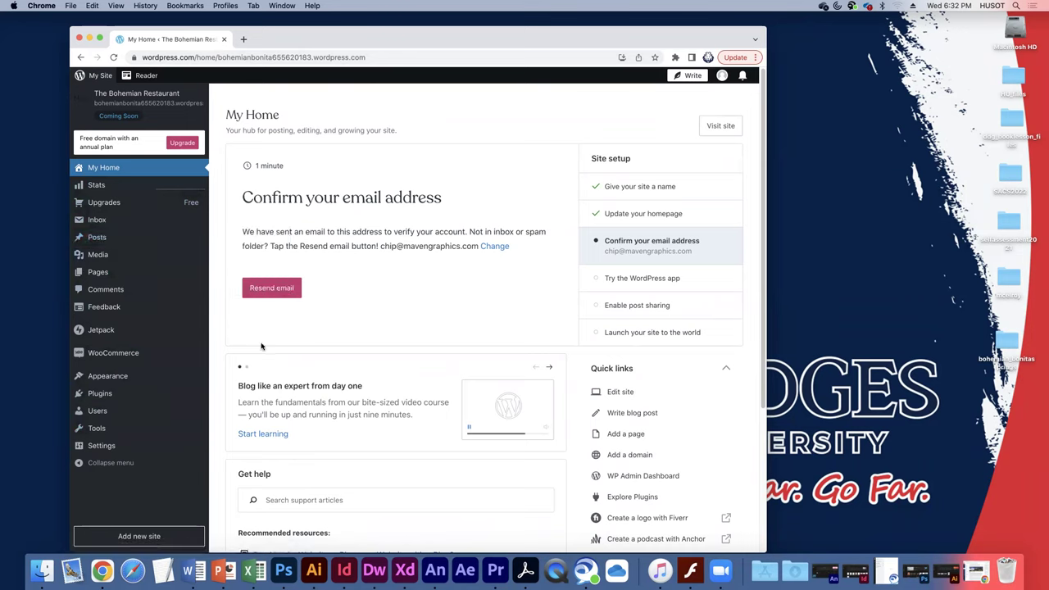
{"action": "mouse_move", "coordinate": [115, 379]}
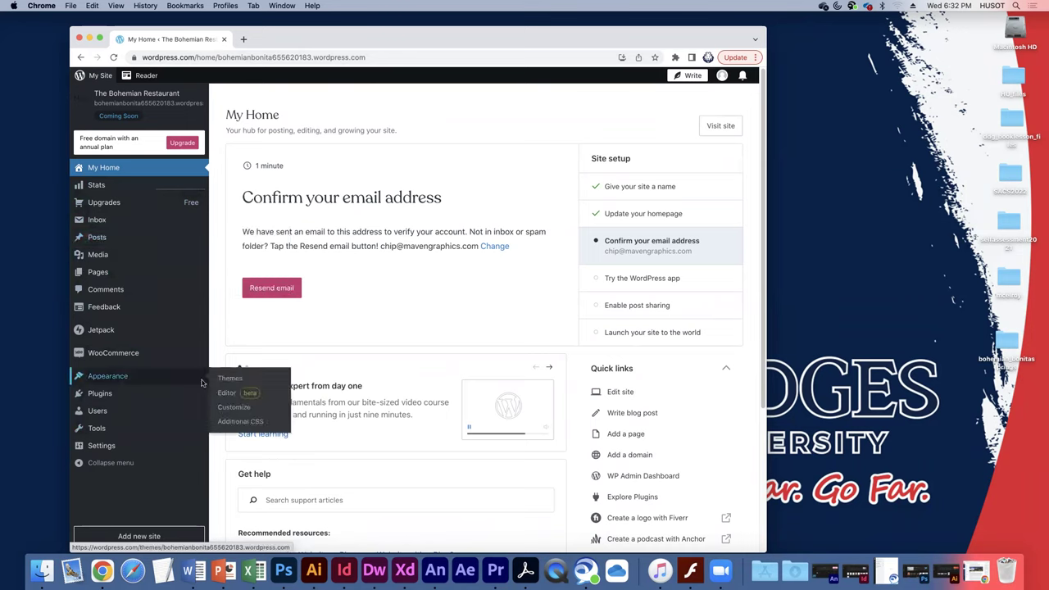
{"action": "mouse_move", "coordinate": [102, 447]}
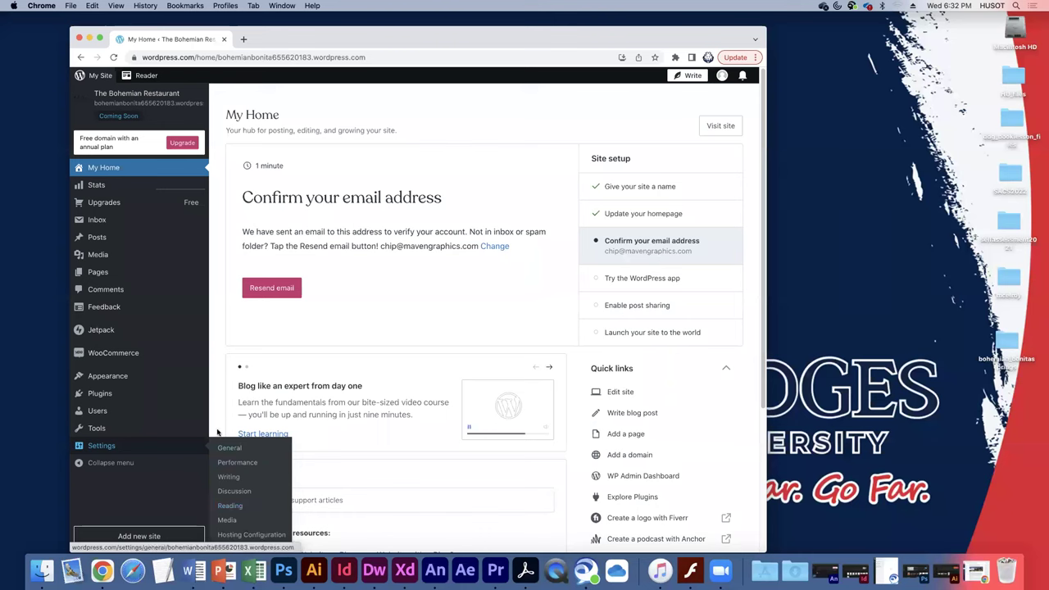
{"action": "mouse_move", "coordinate": [99, 274]}
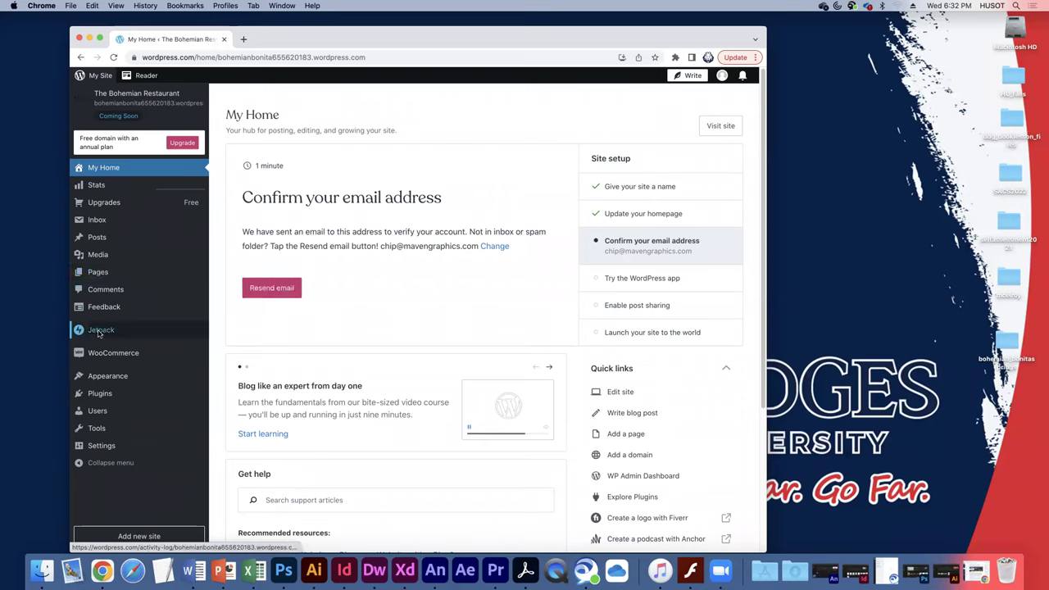
{"action": "mouse_move", "coordinate": [109, 331]}
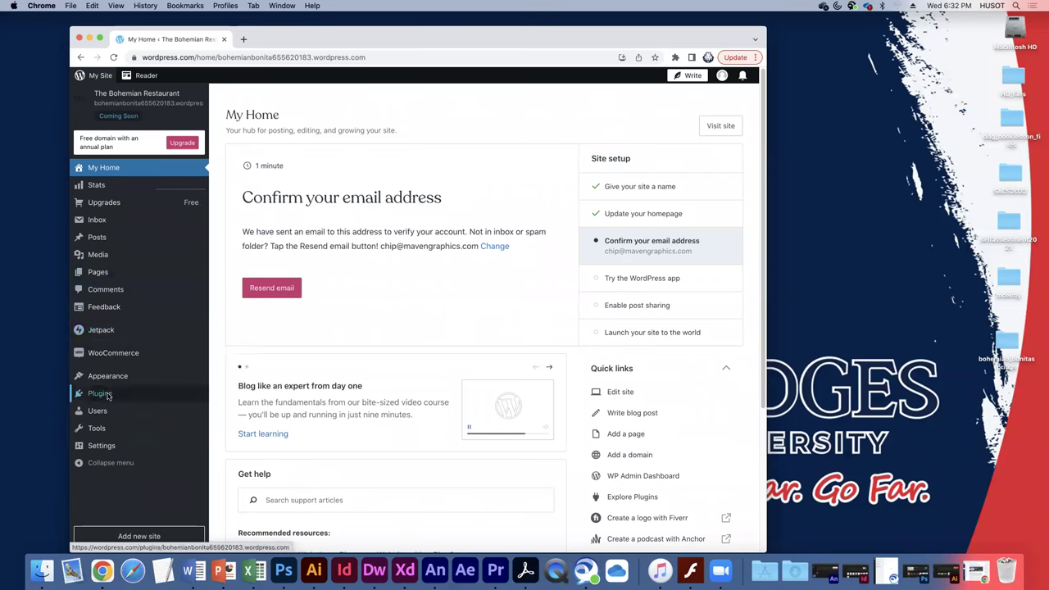
{"action": "mouse_move", "coordinate": [107, 232]}
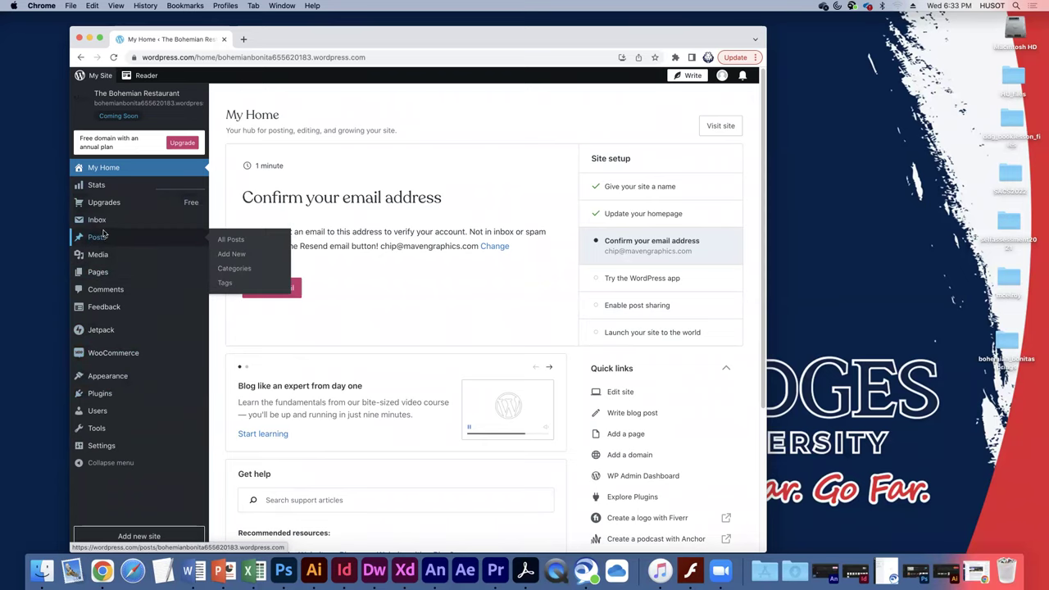
{"action": "mouse_move", "coordinate": [143, 277]}
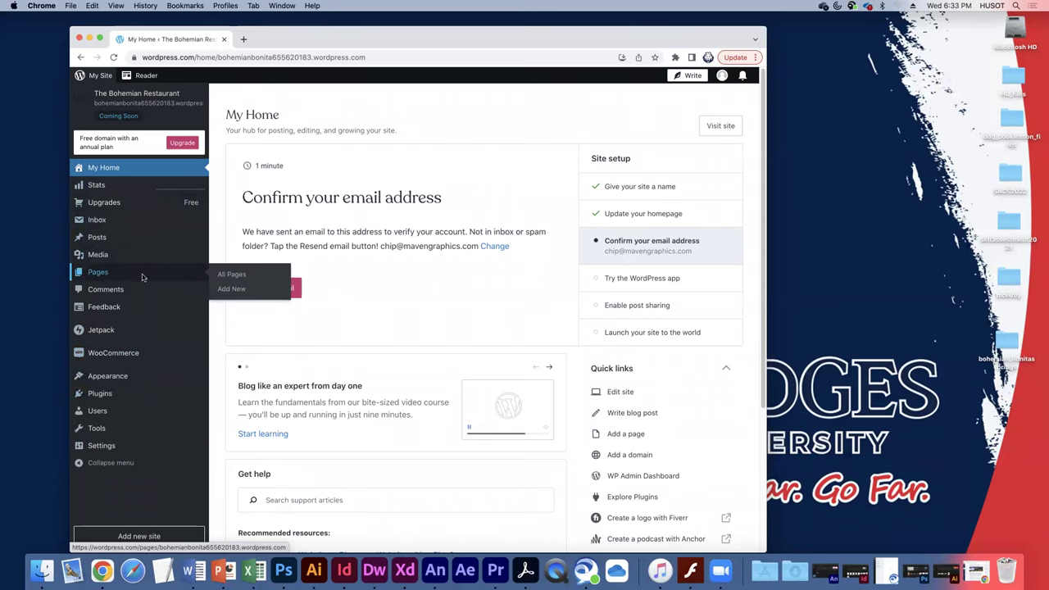
{"action": "left_click", "coordinate": [221, 277]}
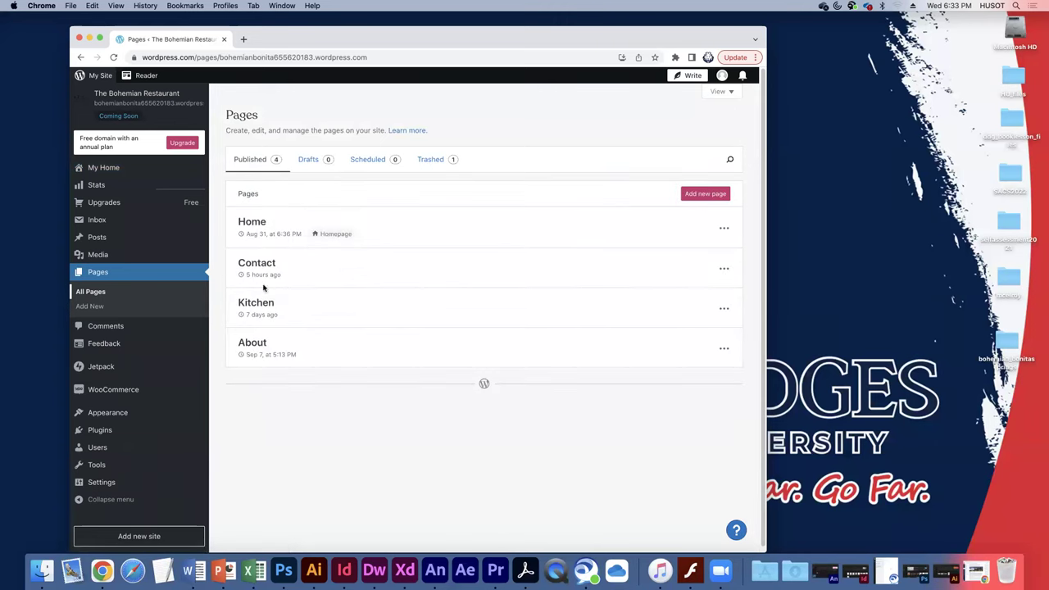
Open the Home page in the block editor from its actions menu.
{"action": "left_click", "coordinate": [724, 228]}
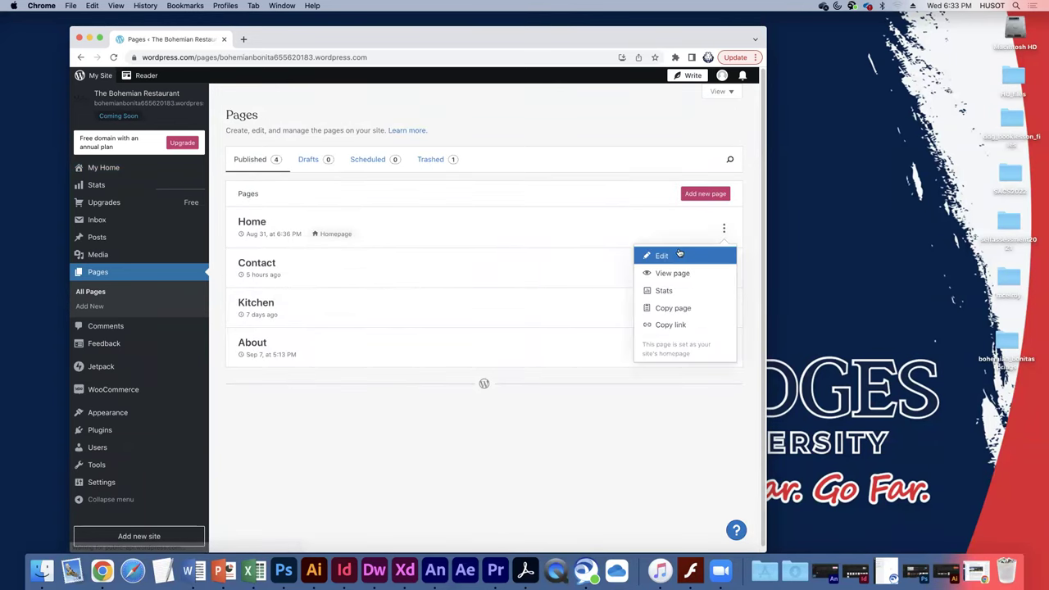
{"action": "left_click", "coordinate": [675, 256]}
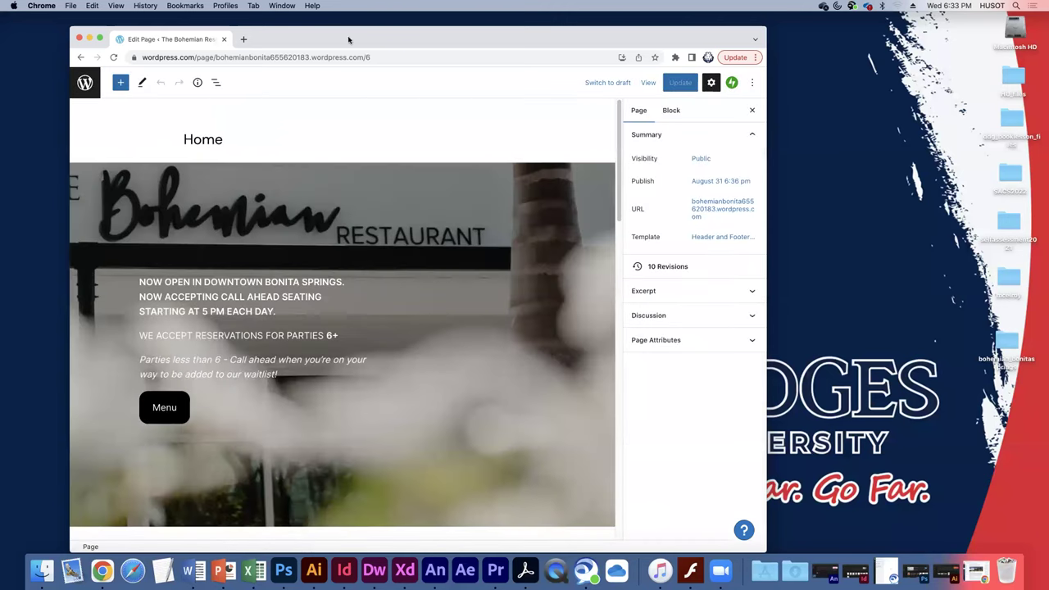
{"action": "left_click_drag", "start_coordinate": [348, 33], "coordinate": [340, 33]}
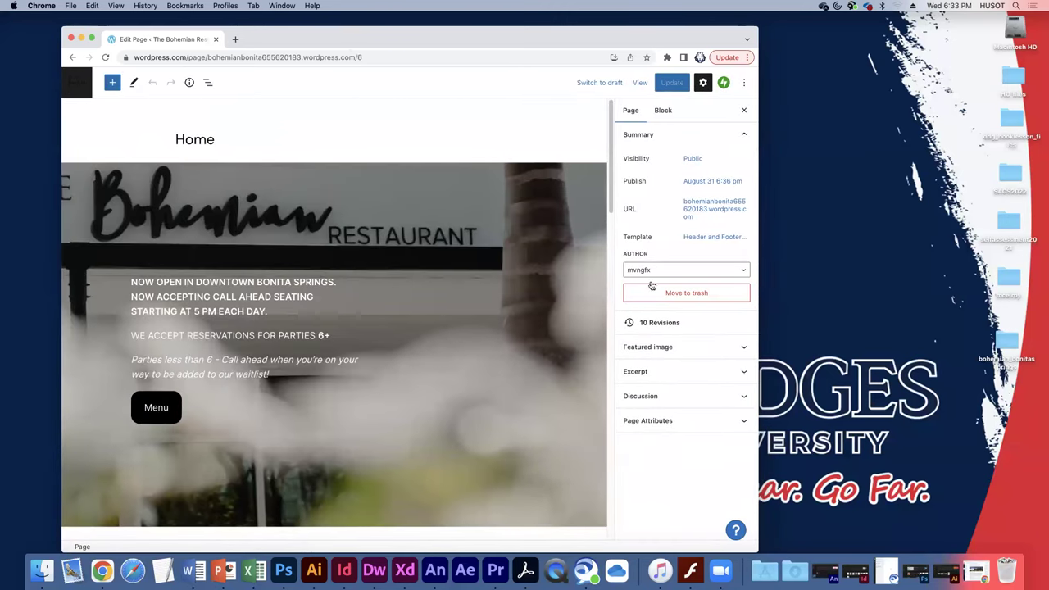
{"action": "left_click_drag", "start_coordinate": [795, 321], "coordinate": [858, 320]}
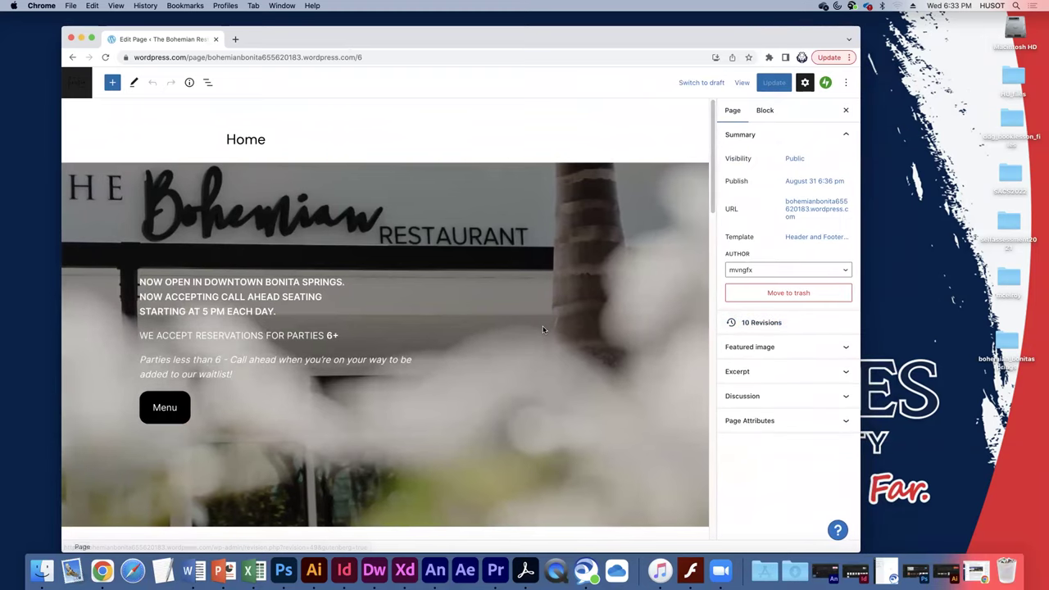
Select the column block holding the hero announcement text.
{"action": "left_click", "coordinate": [279, 297]}
{"action": "left_click", "coordinate": [267, 279]}
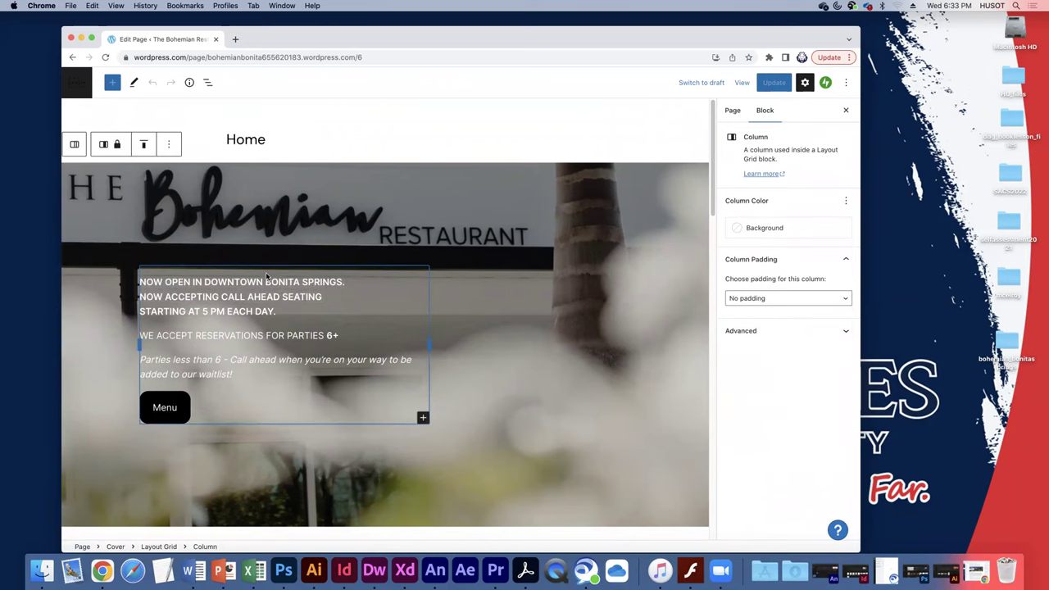
{"action": "left_click_drag", "start_coordinate": [291, 39], "coordinate": [324, 40]}
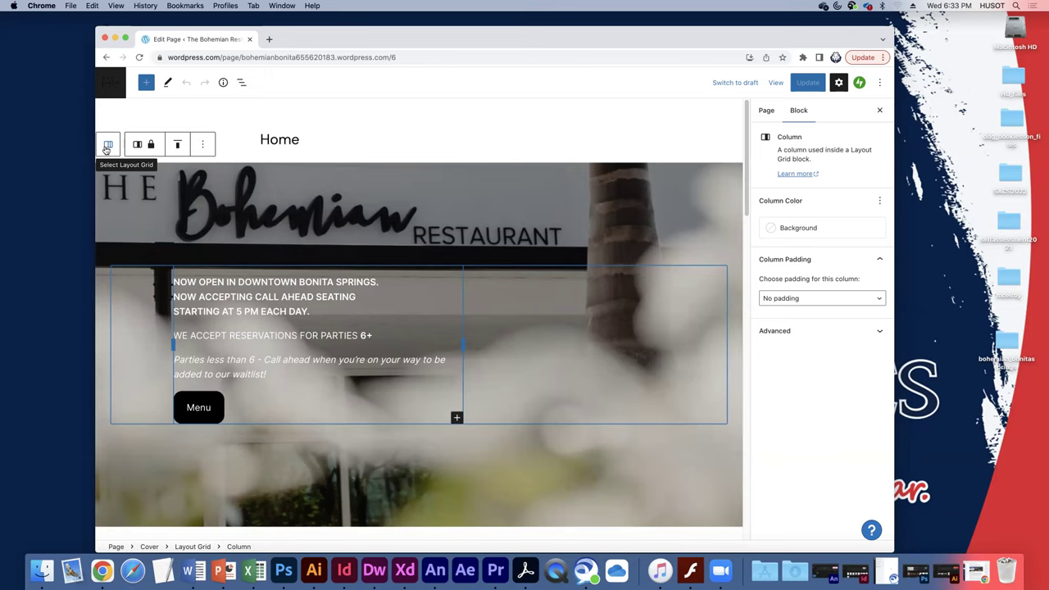
Drag the hero column's edge in the Layout Grid until it spans 8 columns.
{"action": "left_click", "coordinate": [106, 145]}
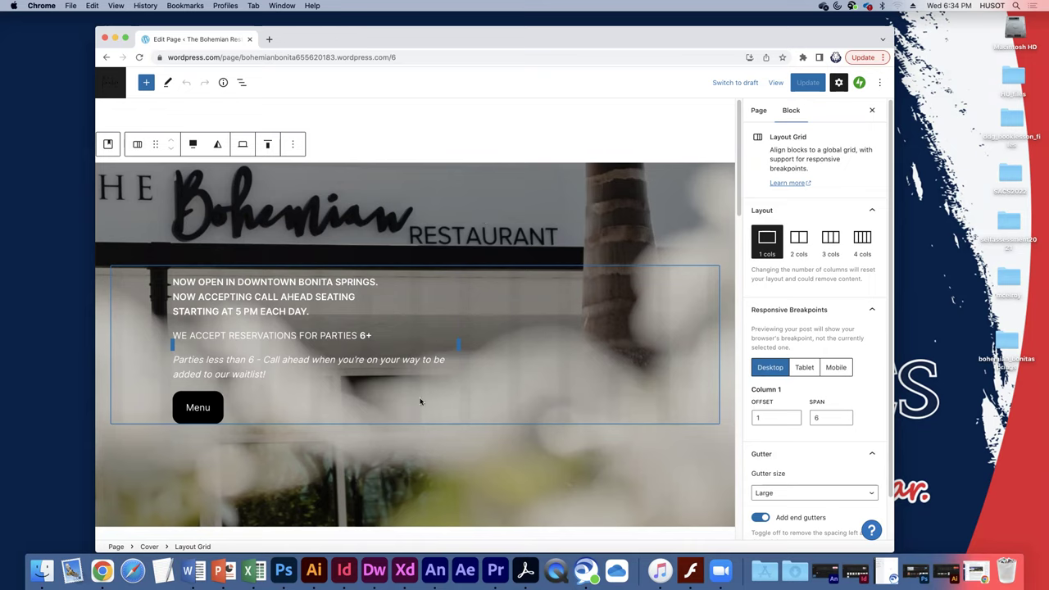
{"action": "left_click_drag", "start_coordinate": [460, 344], "coordinate": [540, 345]}
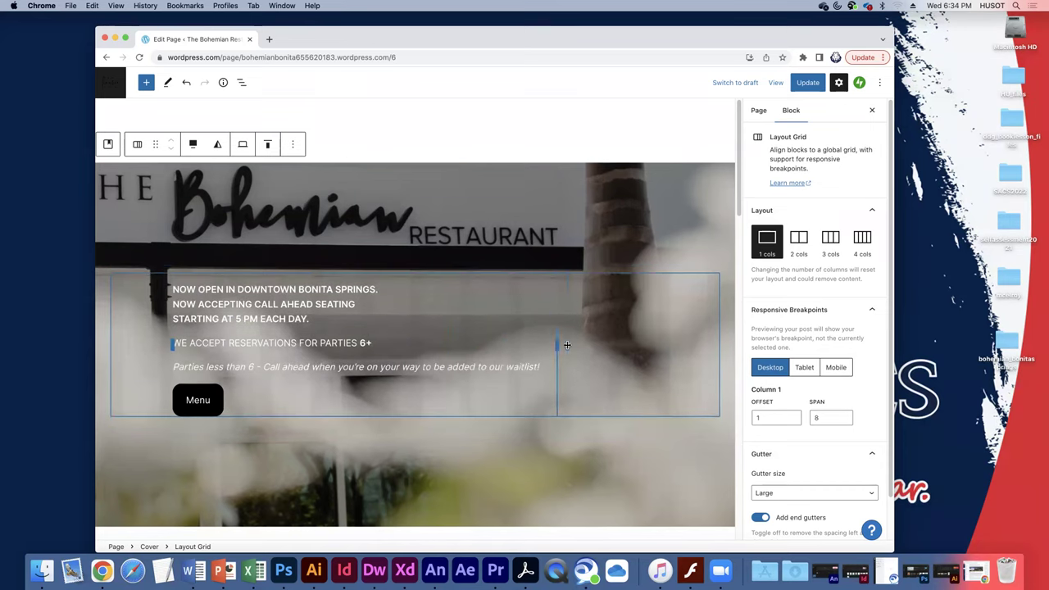
{"action": "left_click_drag", "start_coordinate": [538, 340], "coordinate": [556, 343]}
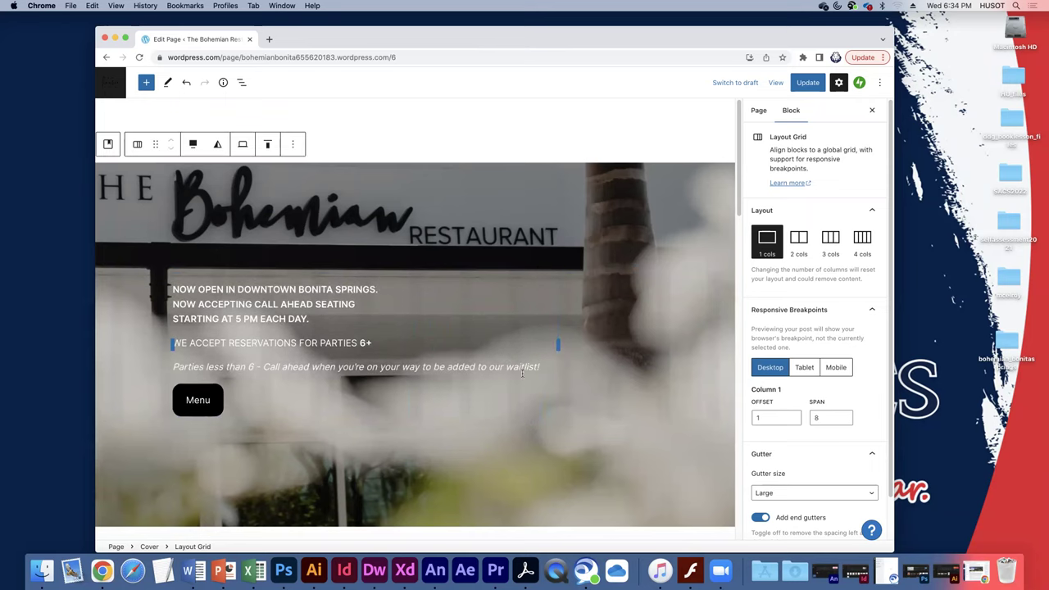
{"action": "left_click_drag", "start_coordinate": [893, 350], "coordinate": [940, 345]}
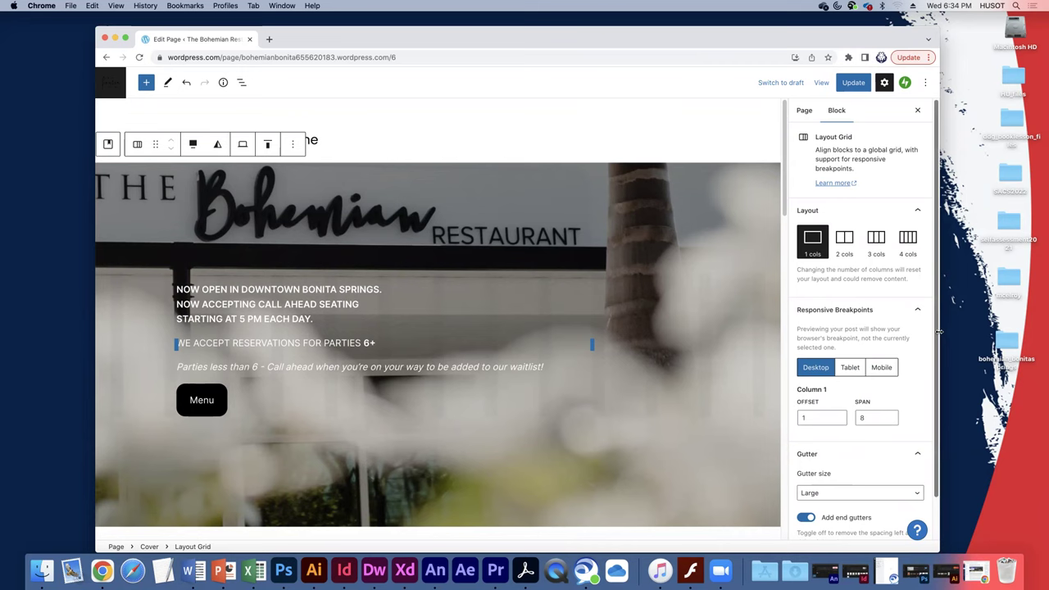
{"action": "left_click_drag", "start_coordinate": [939, 331], "coordinate": [734, 333]}
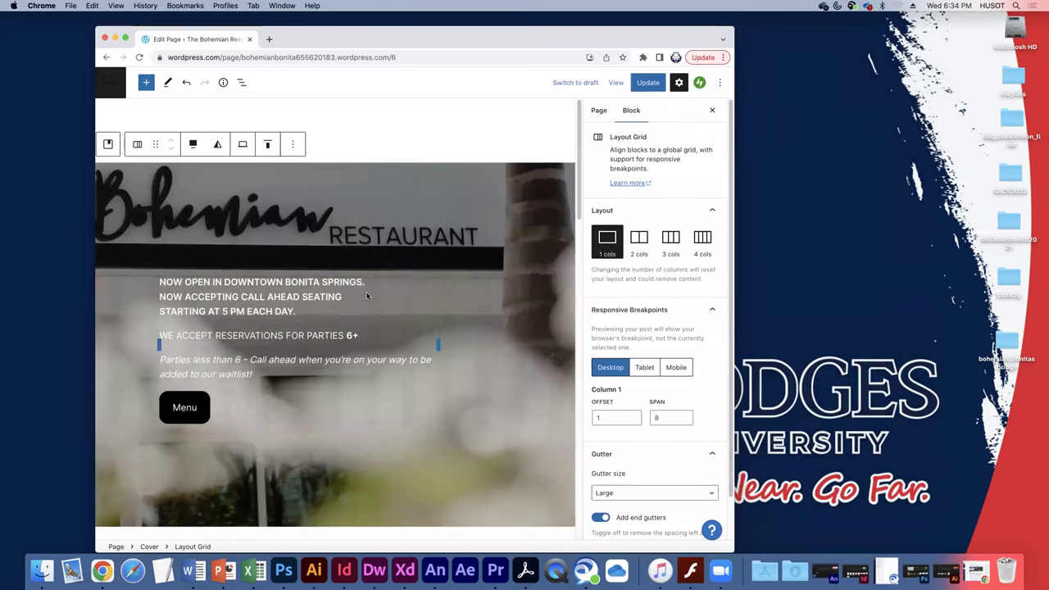
{"action": "left_click_drag", "start_coordinate": [735, 306], "coordinate": [500, 301]}
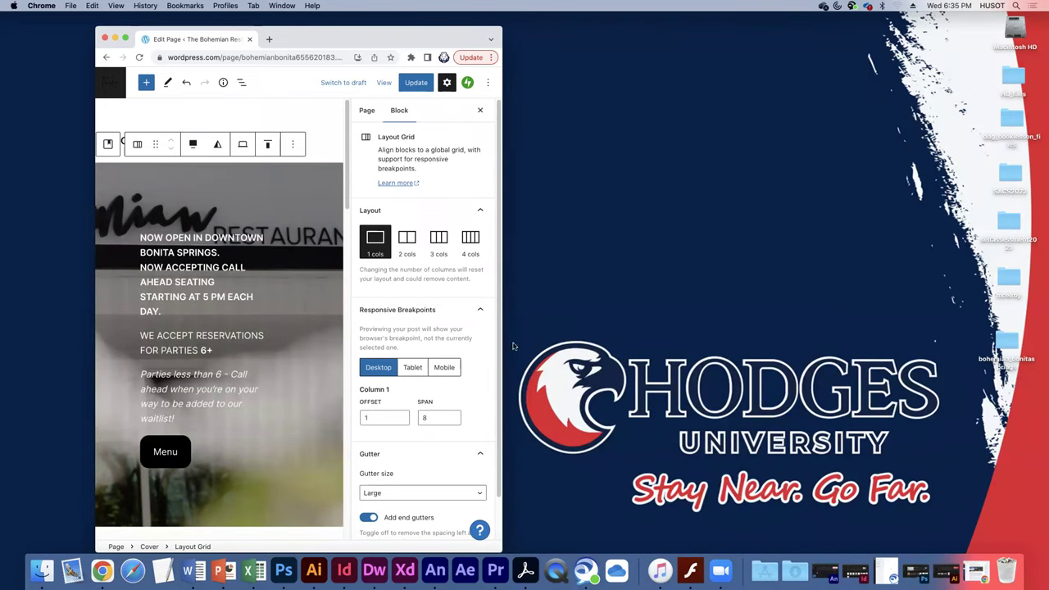
{"action": "left_click_drag", "start_coordinate": [502, 339], "coordinate": [913, 338]}
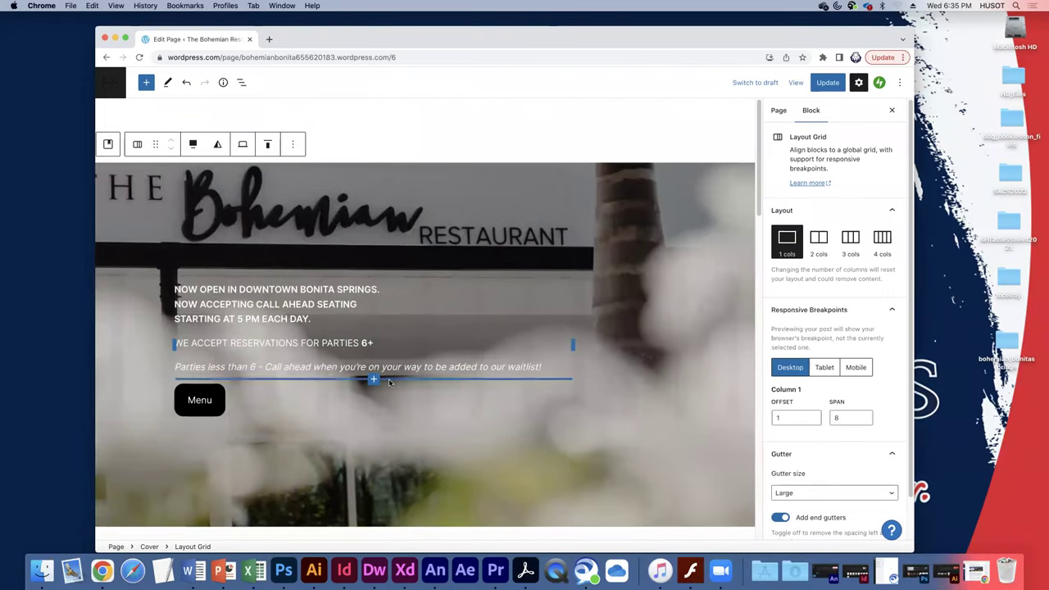
{"action": "left_click", "coordinate": [340, 367]}
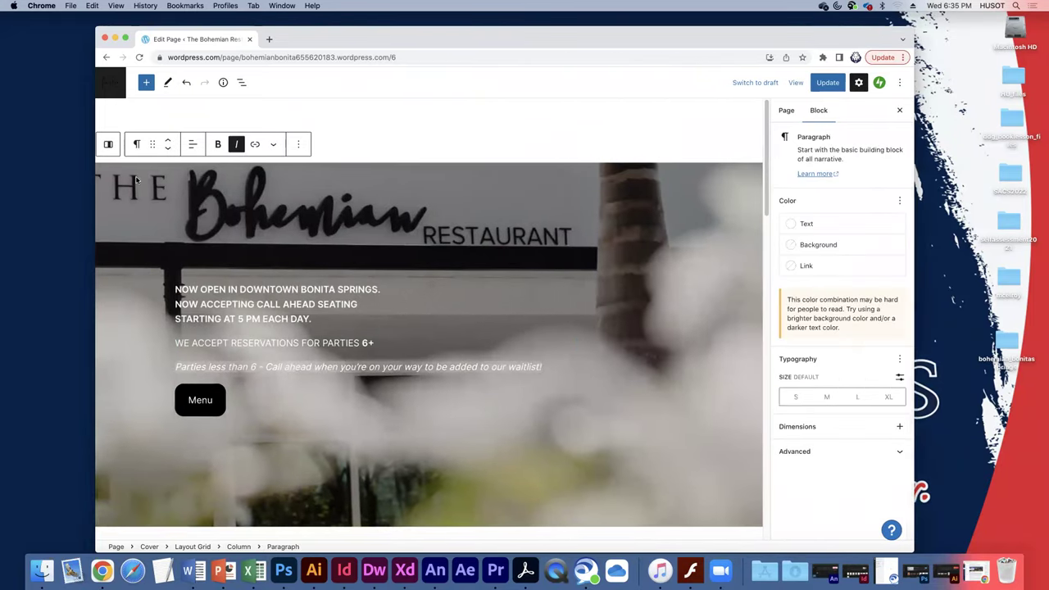
{"action": "left_click", "coordinate": [172, 277]}
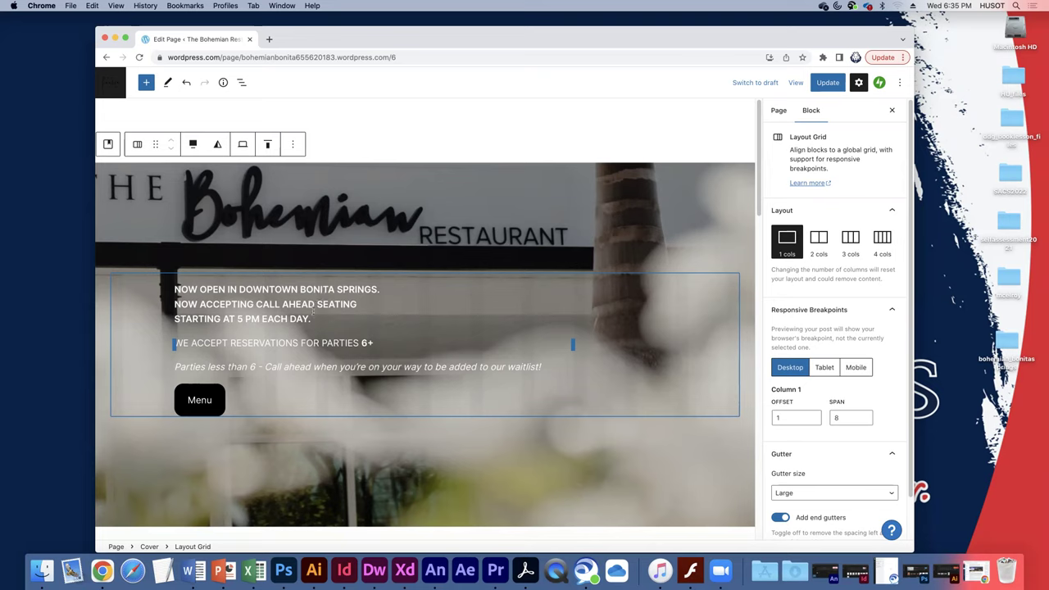
{"action": "left_click_drag", "start_coordinate": [271, 295], "coordinate": [278, 304]}
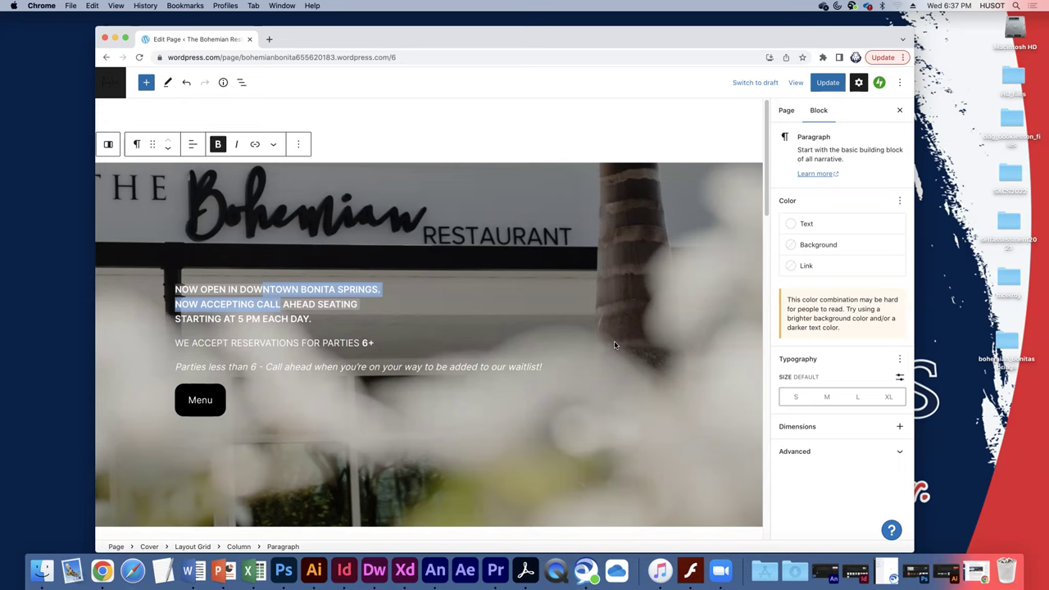
{"action": "left_click", "coordinate": [174, 320]}
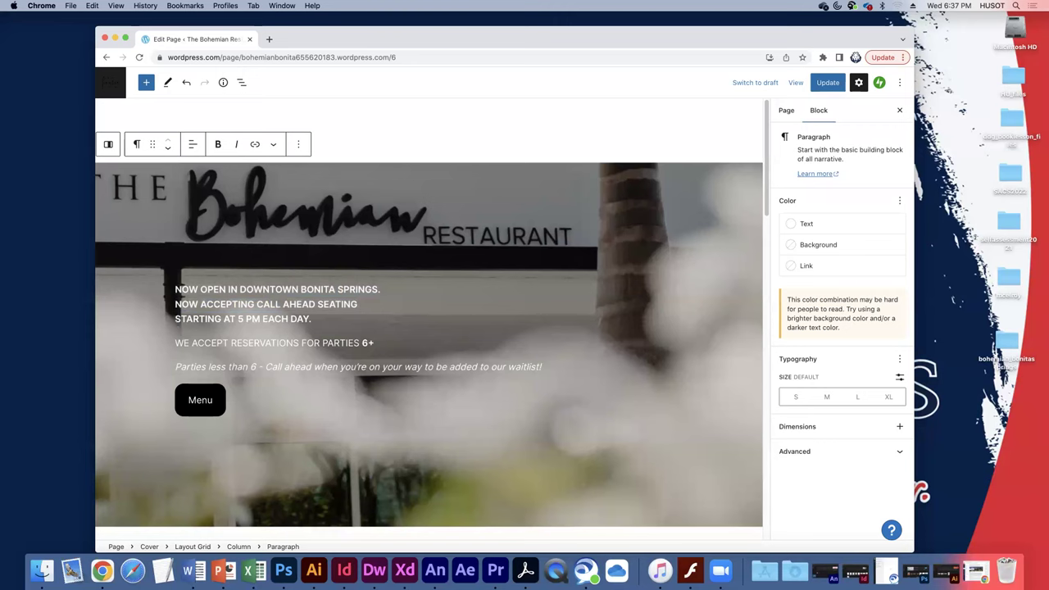
{"action": "key", "text": "BackSpace"}
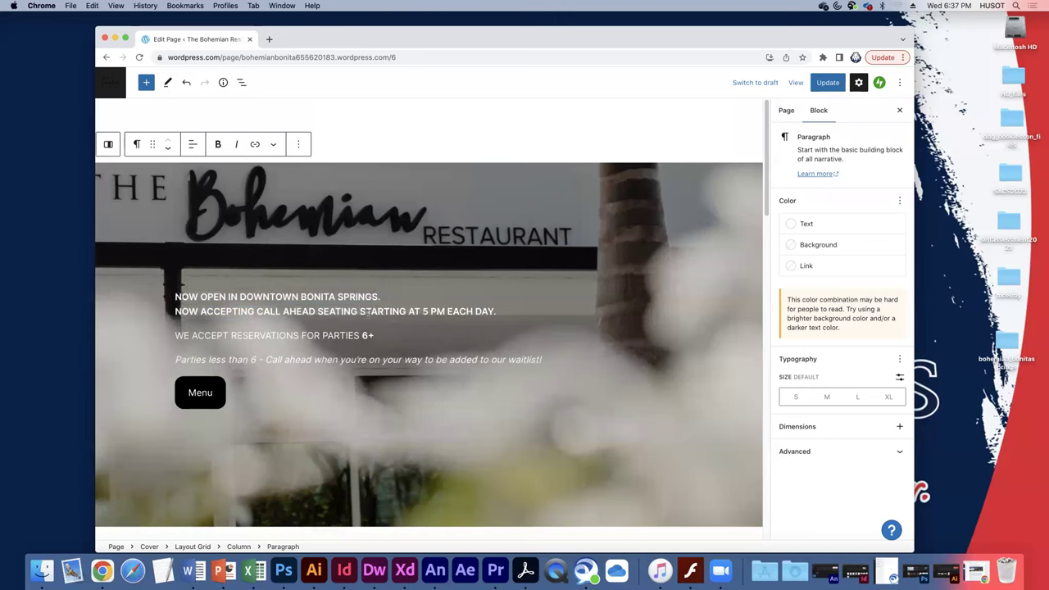
{"action": "key", "text": "Return"}
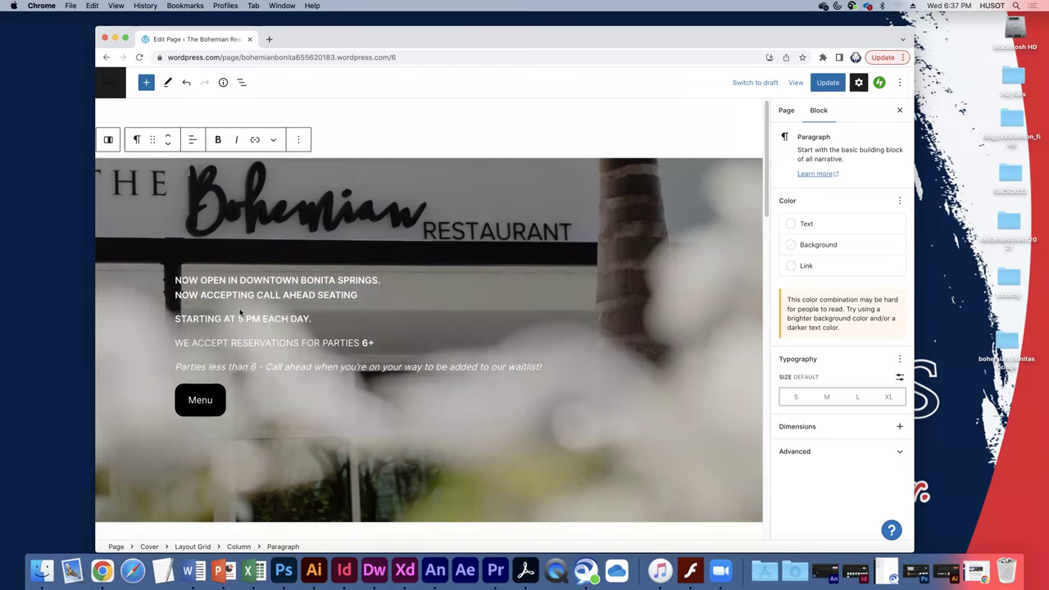
{"action": "key", "text": "BackSpace"}
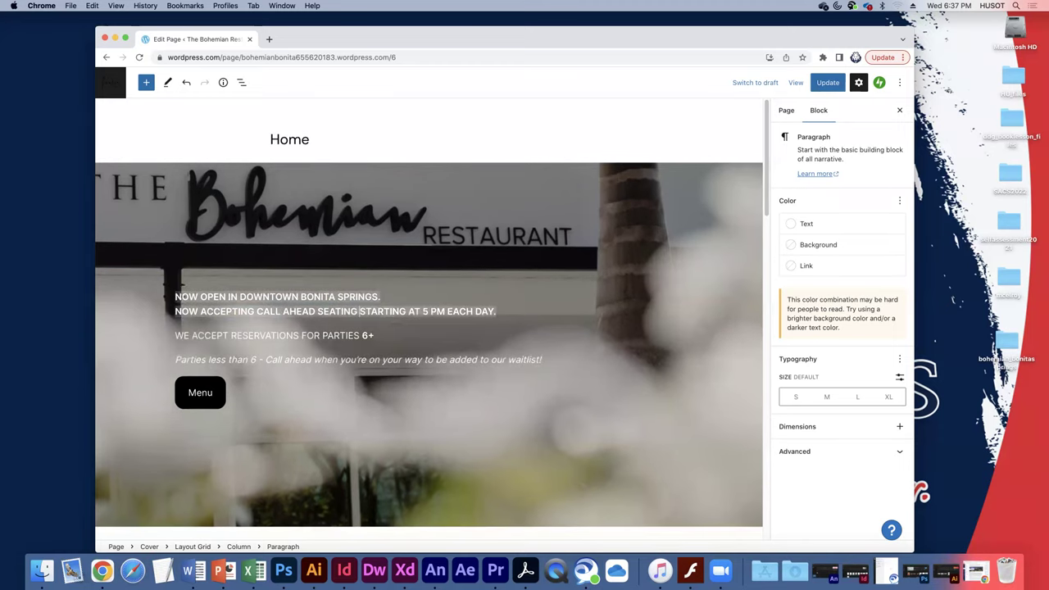
{"action": "key", "text": "shift+Return"}
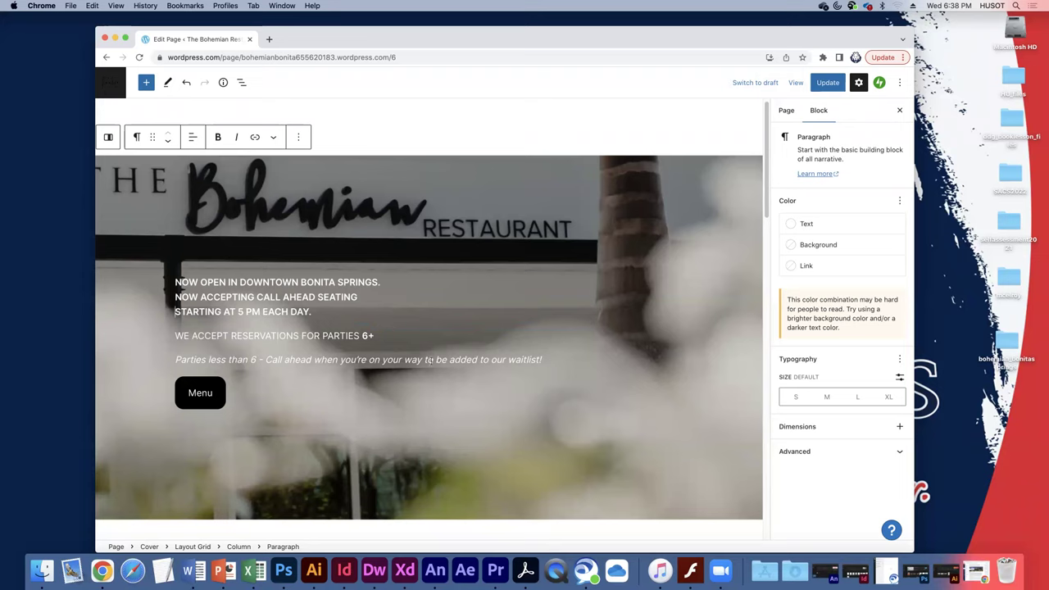
{"action": "left_click_drag", "start_coordinate": [391, 361], "coordinate": [436, 360]}
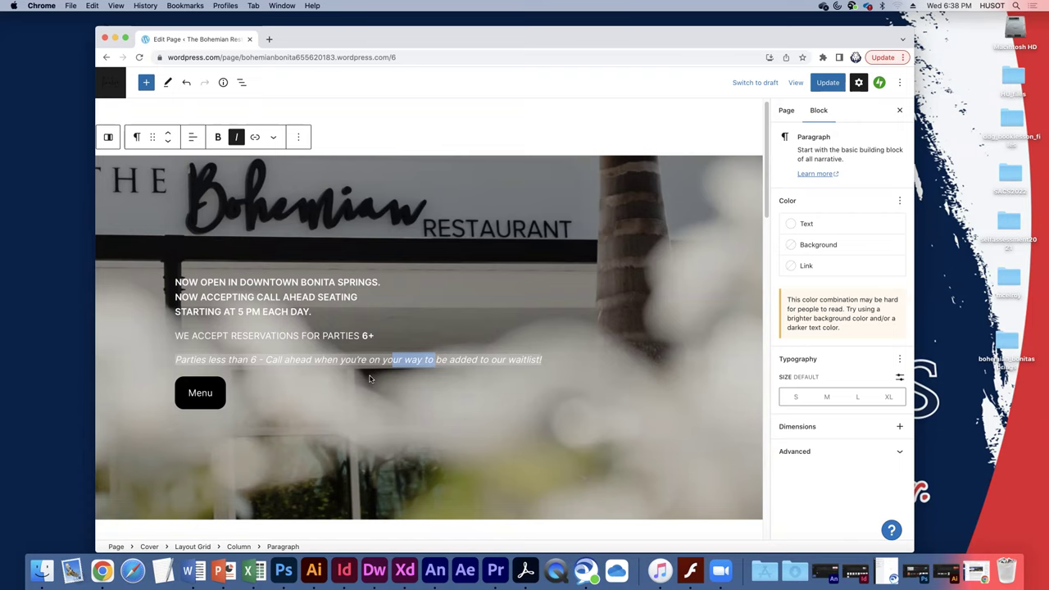
{"action": "left_click", "coordinate": [218, 398]}
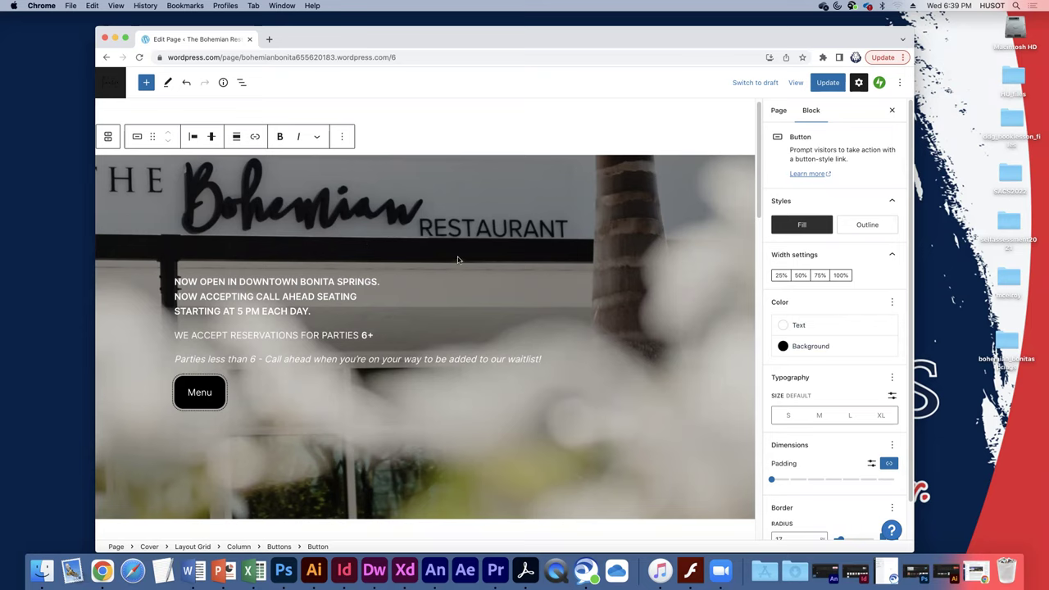
{"action": "left_click", "coordinate": [801, 276]}
{"action": "left_click", "coordinate": [820, 275]}
{"action": "left_click", "coordinate": [778, 276]}
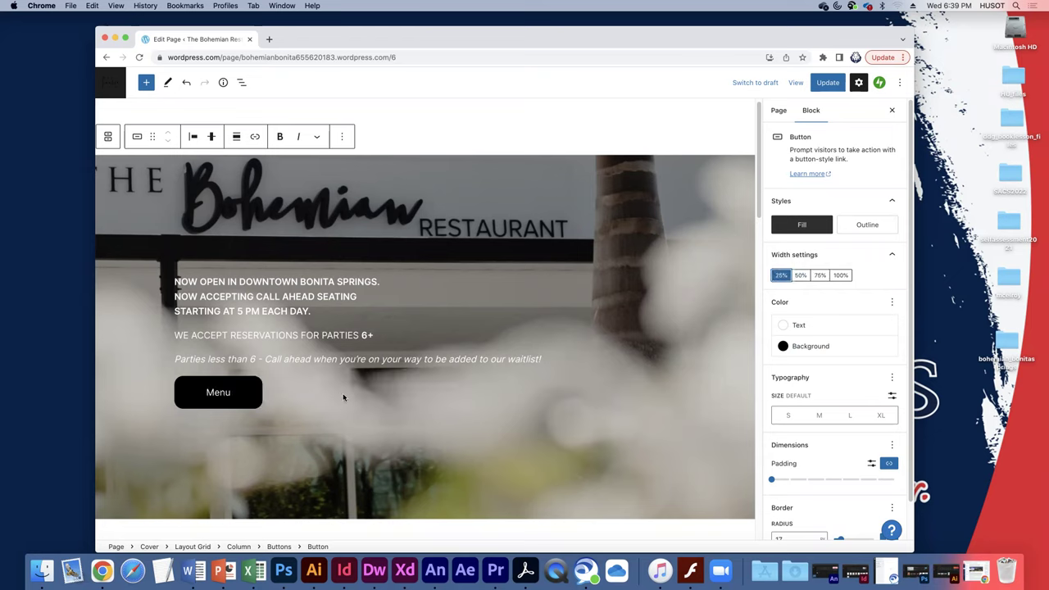
{"action": "key", "text": "super+z"}
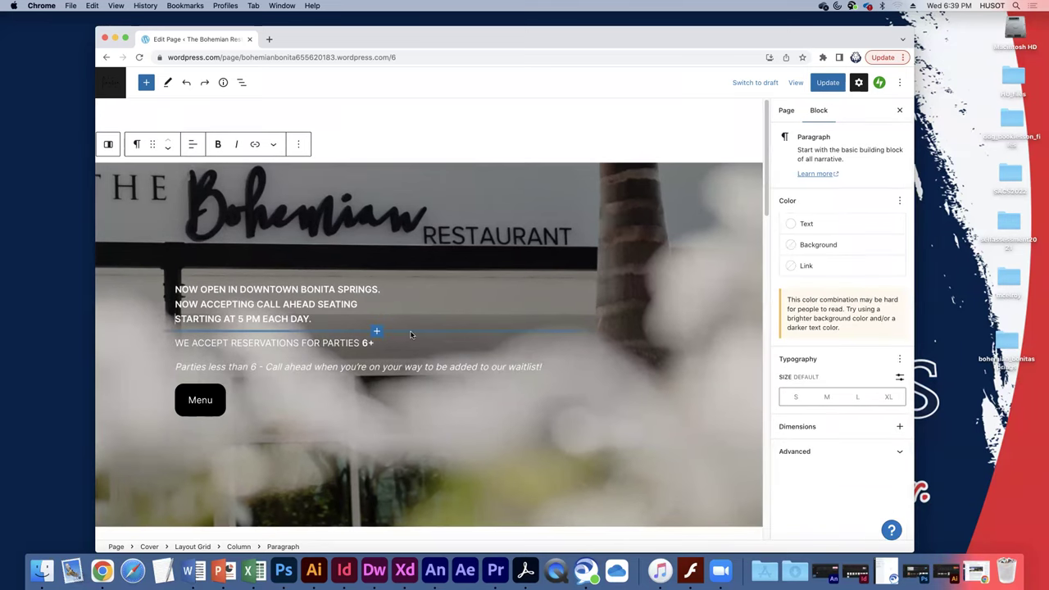
Format 'Bonita Springs' in the intro heading as bold italic.
{"action": "scroll", "coordinate": [412, 334], "scroll_direction": "down", "scroll_amount": 1}
{"action": "scroll", "coordinate": [411, 334], "scroll_direction": "down", "scroll_amount": 2}
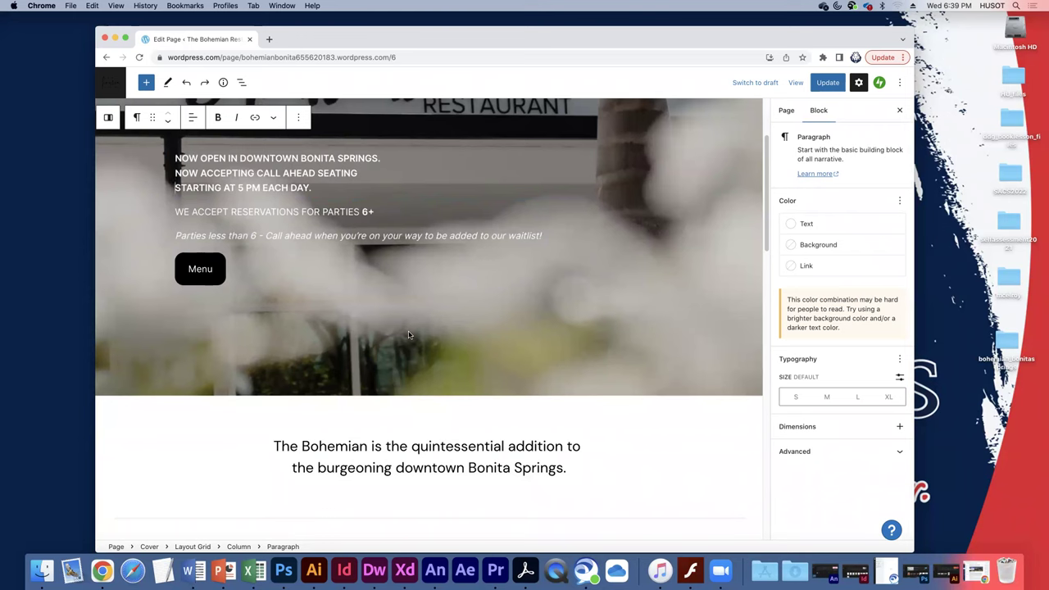
{"action": "scroll", "coordinate": [409, 334], "scroll_direction": "down", "scroll_amount": 1}
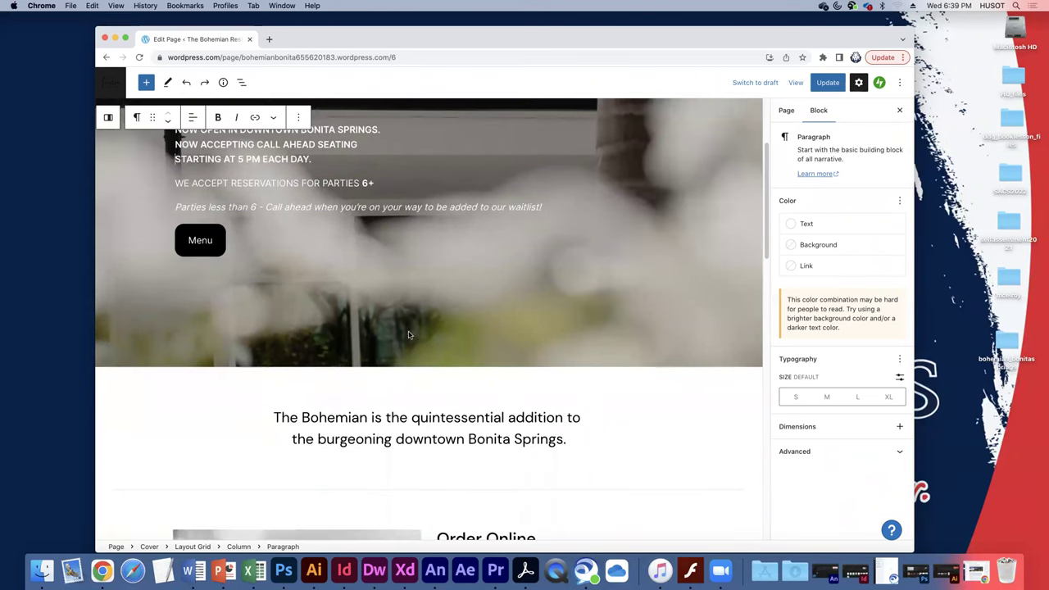
{"action": "left_click_drag", "start_coordinate": [469, 439], "coordinate": [564, 440]}
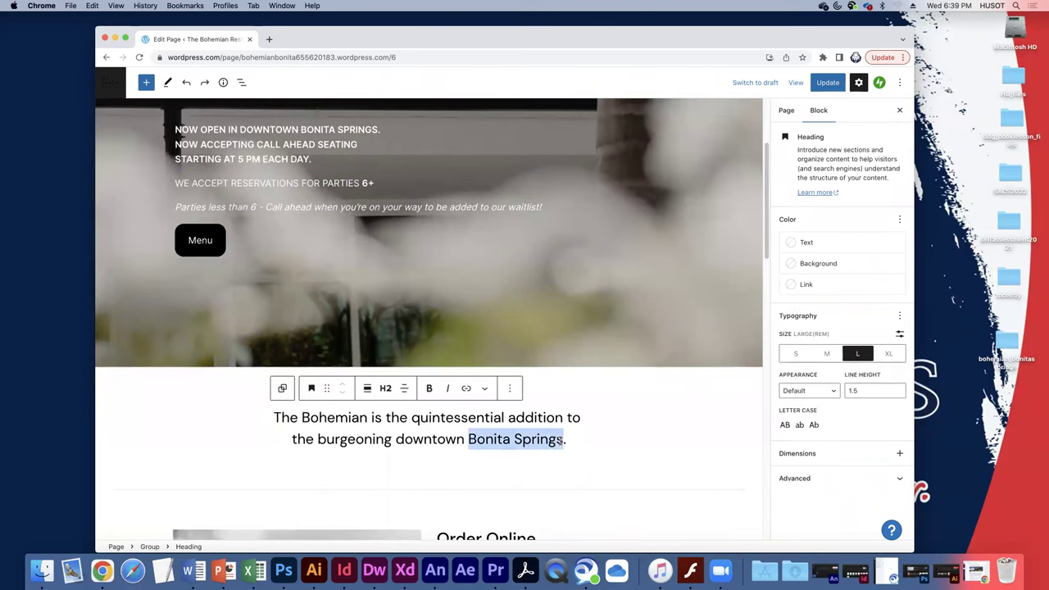
{"action": "left_click", "coordinate": [429, 389]}
{"action": "left_click", "coordinate": [447, 388]}
{"action": "left_click", "coordinate": [425, 418]}
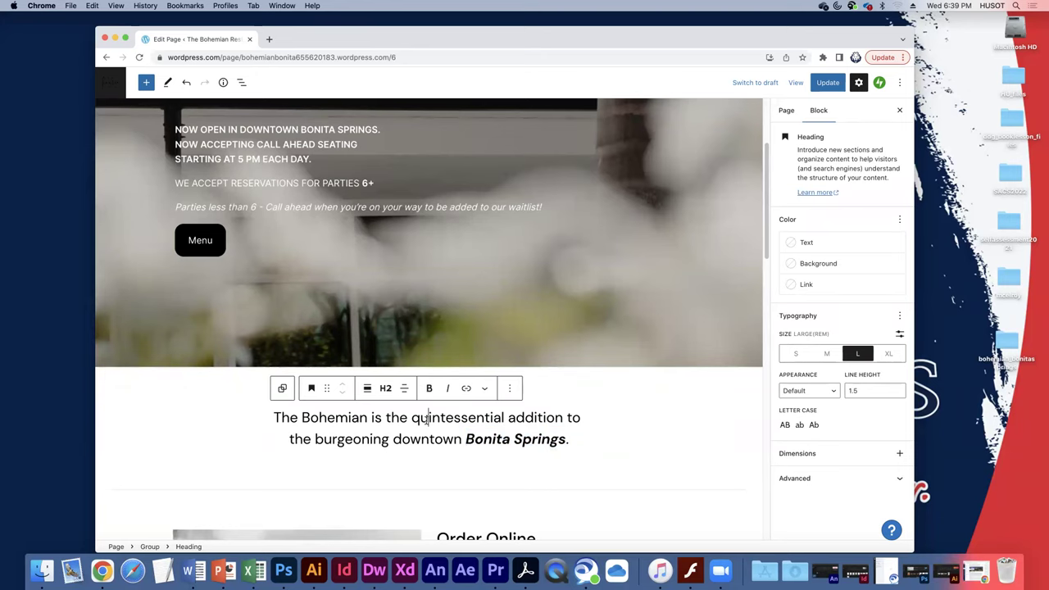
{"action": "scroll", "coordinate": [256, 422], "scroll_direction": "down", "scroll_amount": 5}
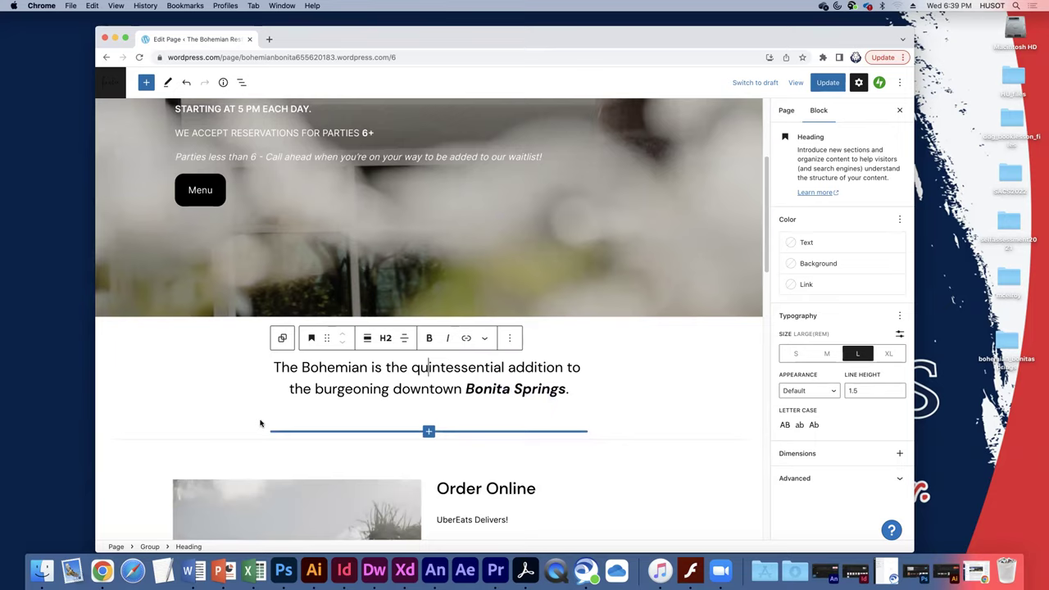
{"action": "scroll", "coordinate": [260, 422], "scroll_direction": "down", "scroll_amount": 15}
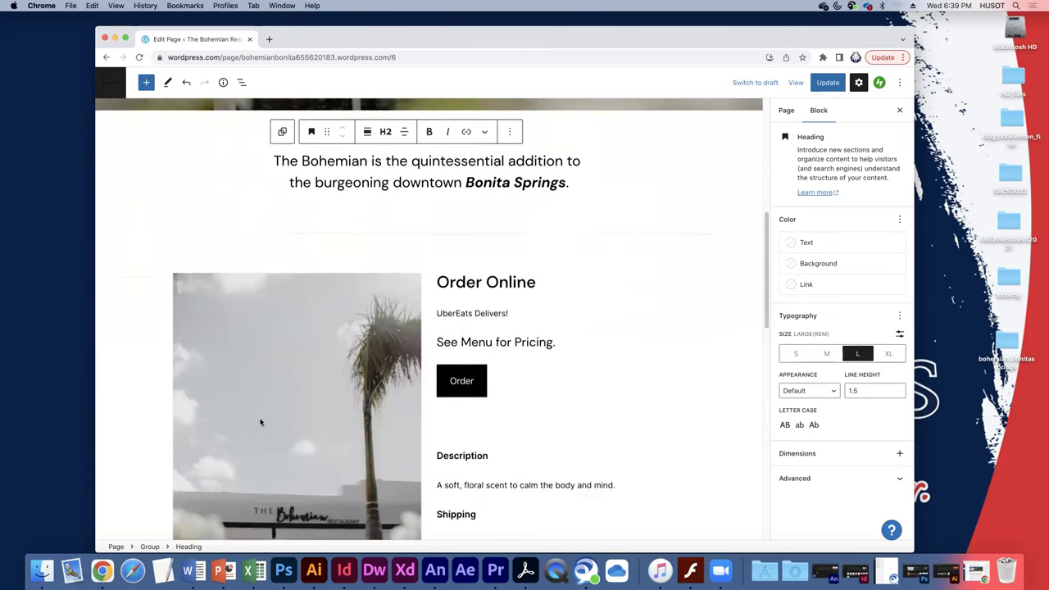
{"action": "scroll", "coordinate": [260, 422], "scroll_direction": "down", "scroll_amount": 1}
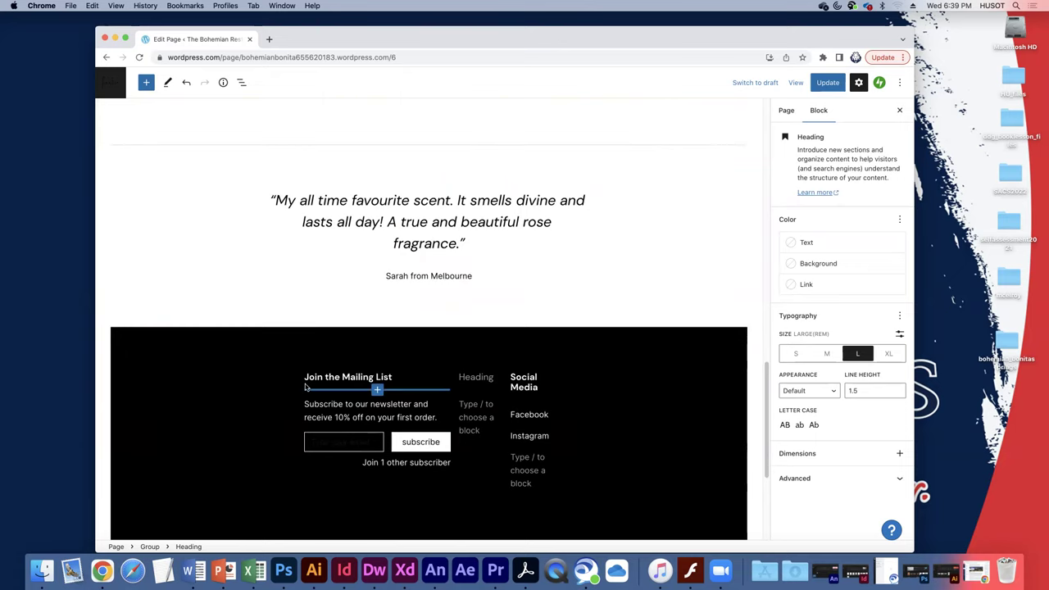
{"action": "left_click", "coordinate": [308, 381]}
{"action": "mouse_move", "coordinate": [546, 400]}
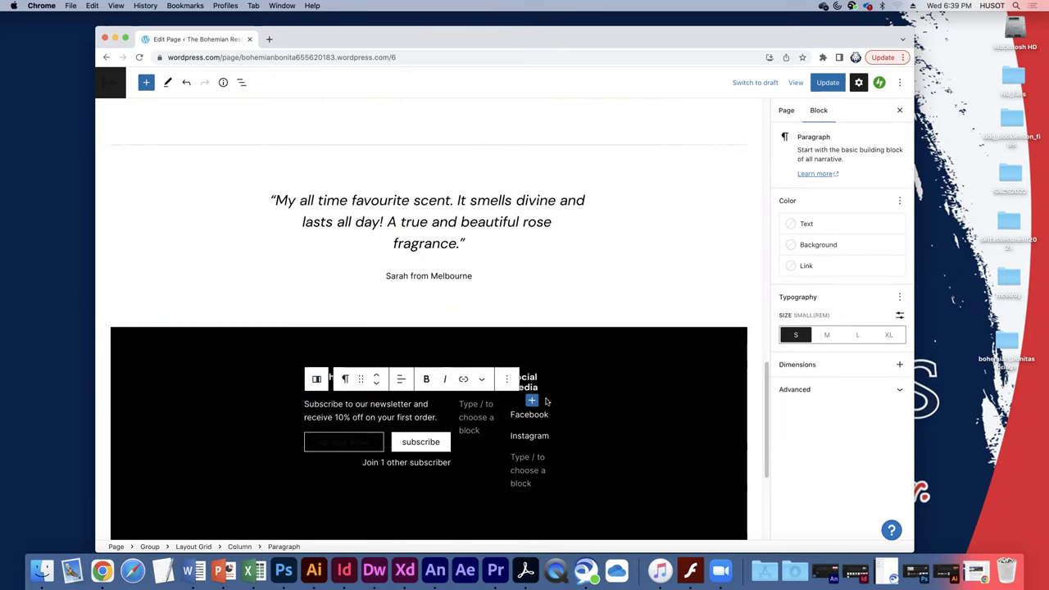
{"action": "left_click", "coordinate": [567, 404]}
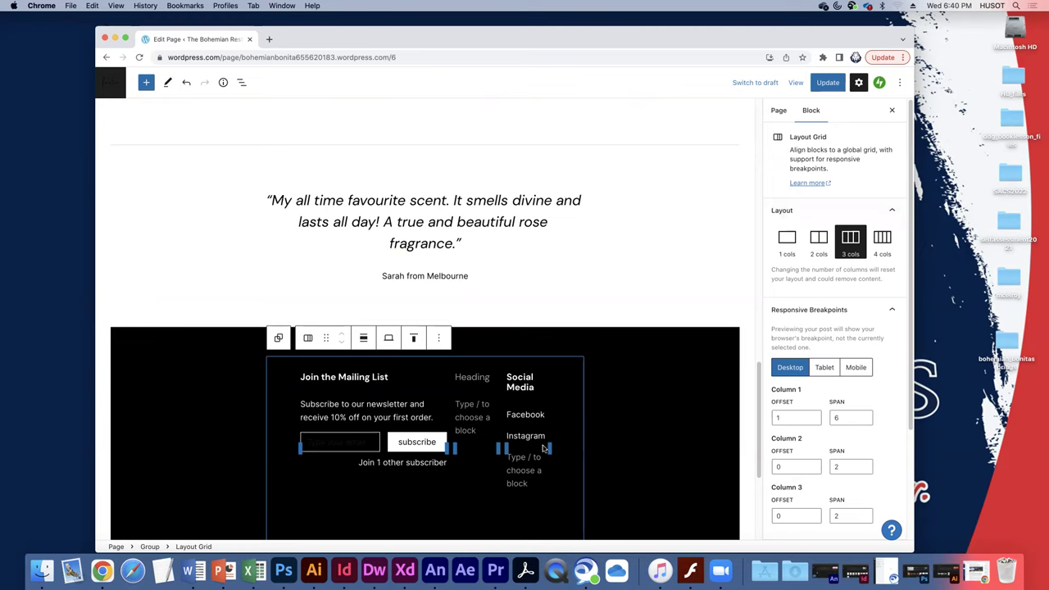
{"action": "left_click_drag", "start_coordinate": [553, 444], "coordinate": [562, 446]}
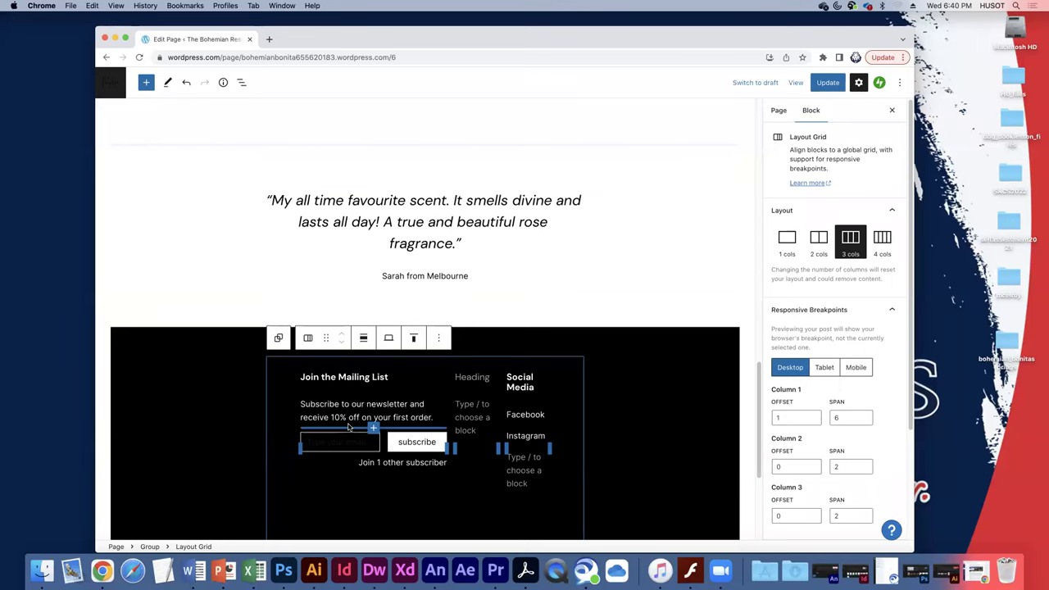
{"action": "left_click", "coordinate": [529, 416]}
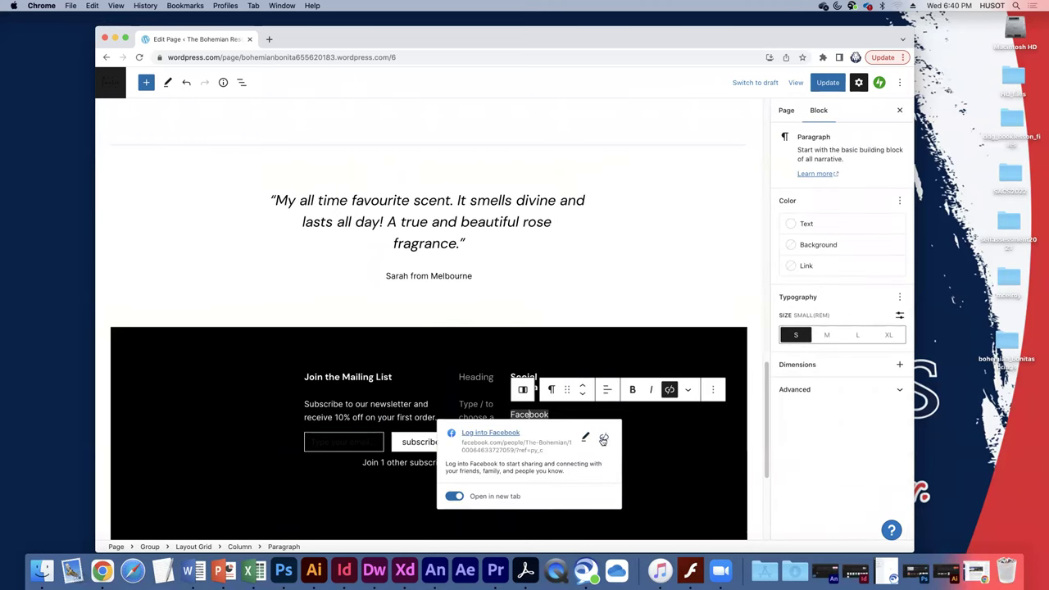
{"action": "left_click", "coordinate": [565, 428]}
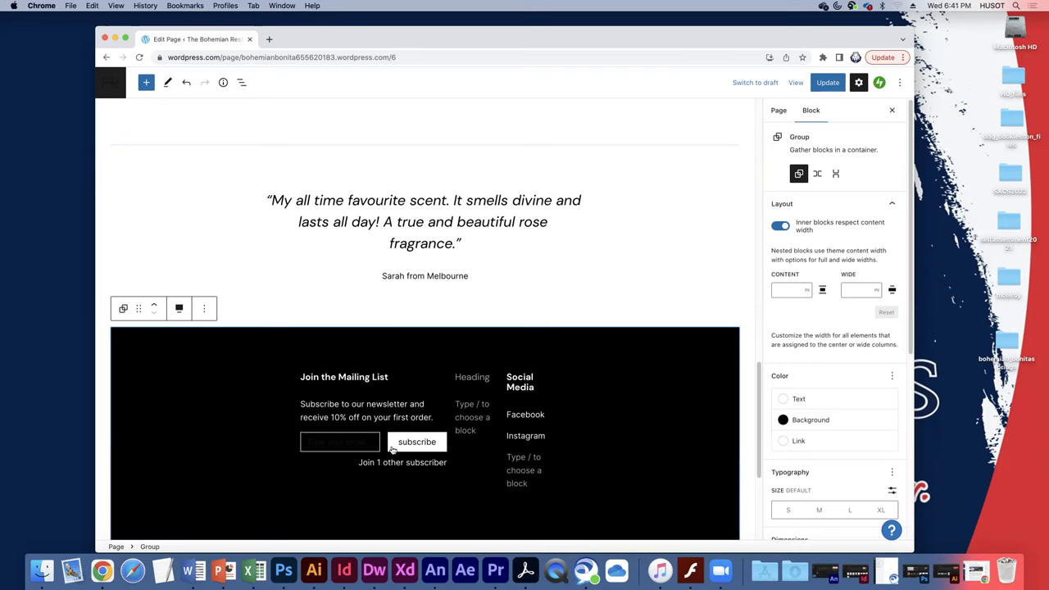
Select the newsletter Subscribe block and open its Transform to options.
{"action": "left_click", "coordinate": [391, 450]}
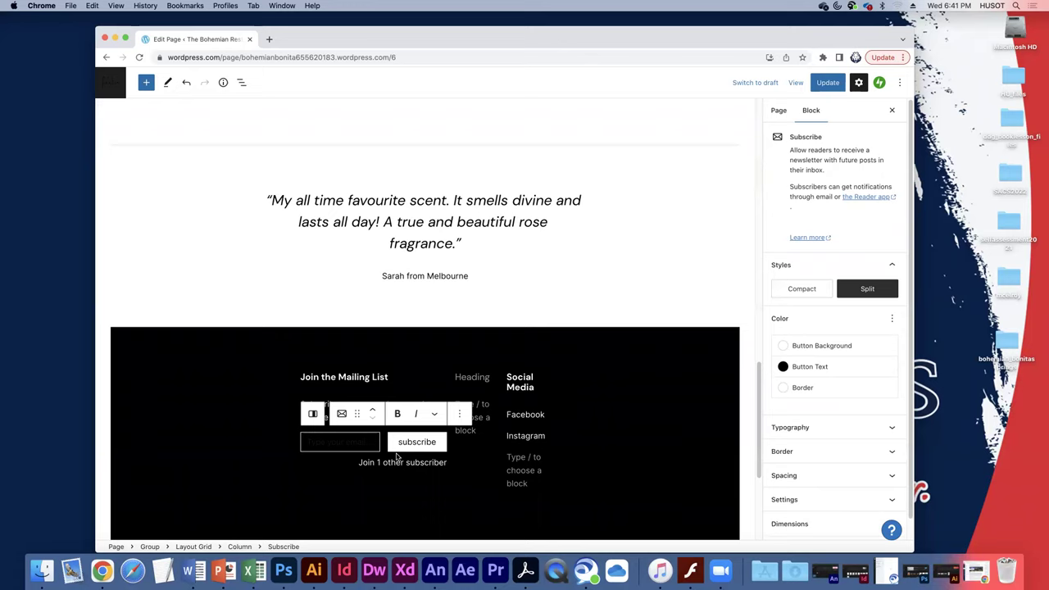
{"action": "left_click", "coordinate": [401, 452]}
{"action": "left_click", "coordinate": [461, 414]}
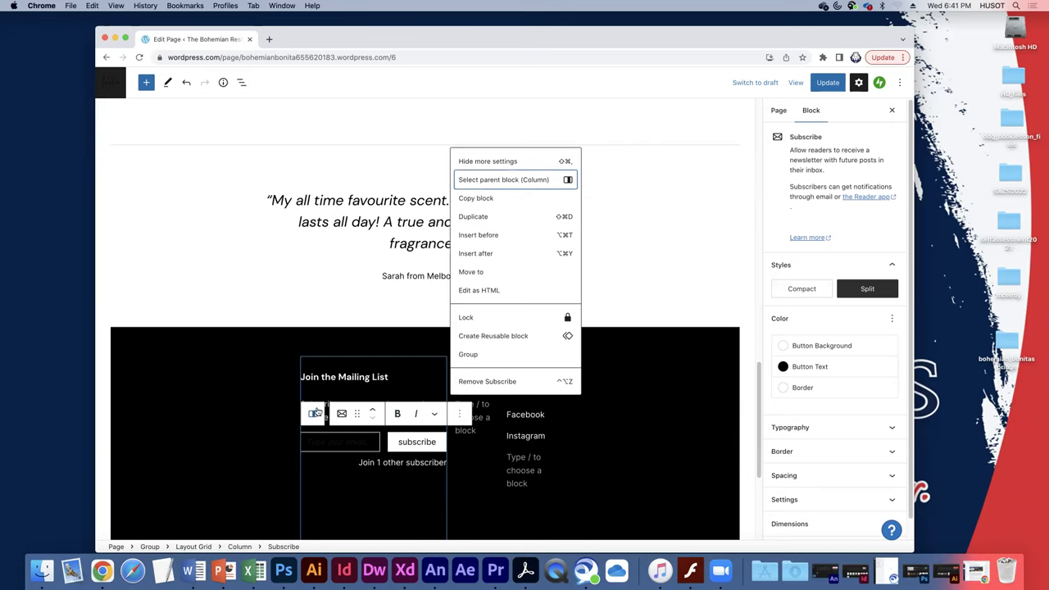
{"action": "left_click", "coordinate": [342, 414]}
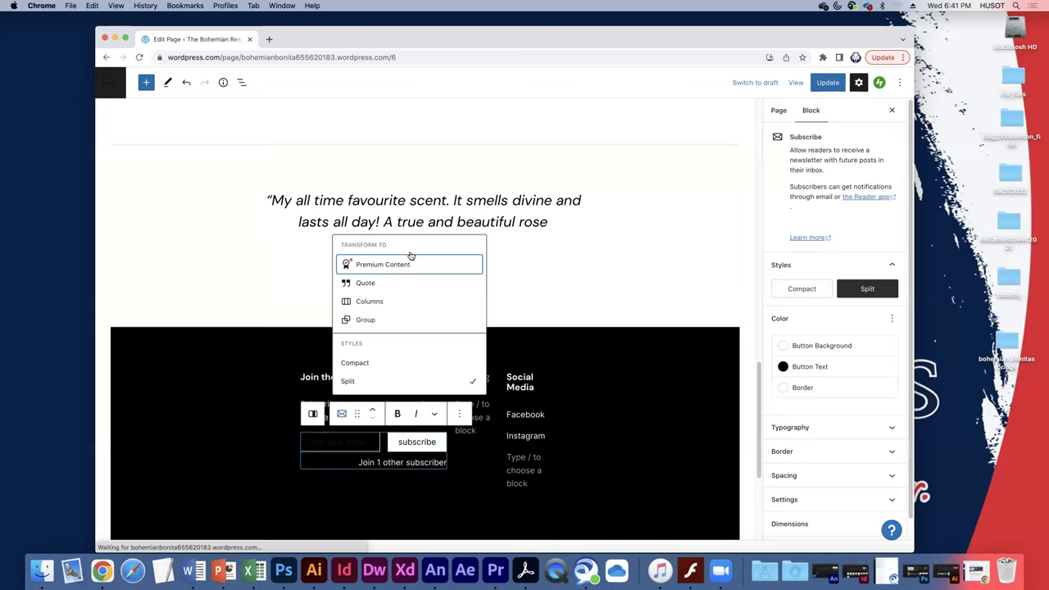
Close the Subscribe block's transform menu by clicking empty canvas.
{"action": "mouse_move", "coordinate": [415, 272]}
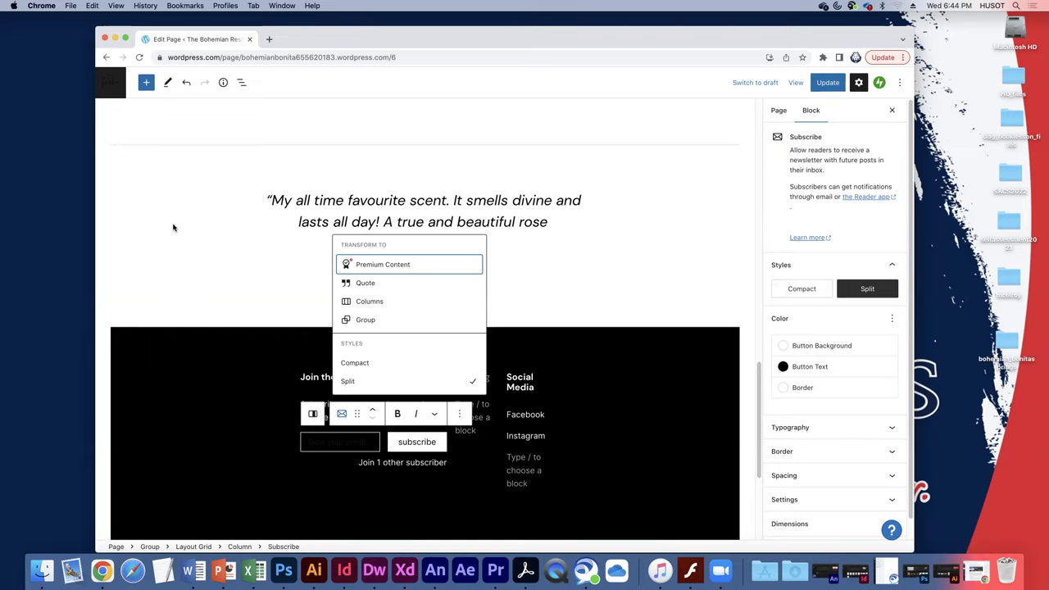
{"action": "left_click", "coordinate": [154, 226]}
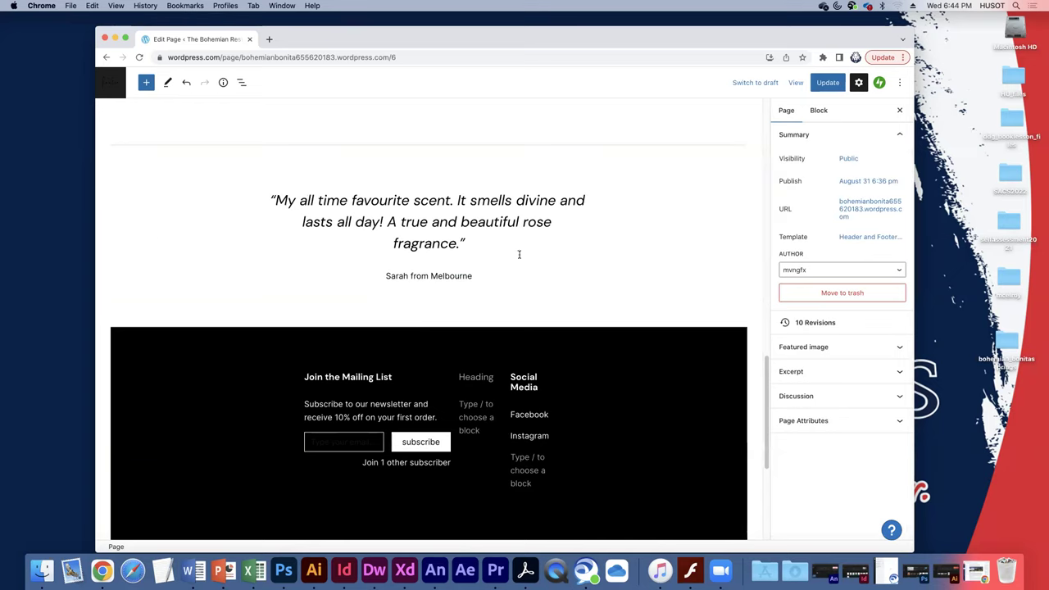
Add a block below the testimonial group and open Browse all in the inserter.
{"action": "left_click", "coordinate": [414, 314]}
{"action": "mouse_move", "coordinate": [425, 320]}
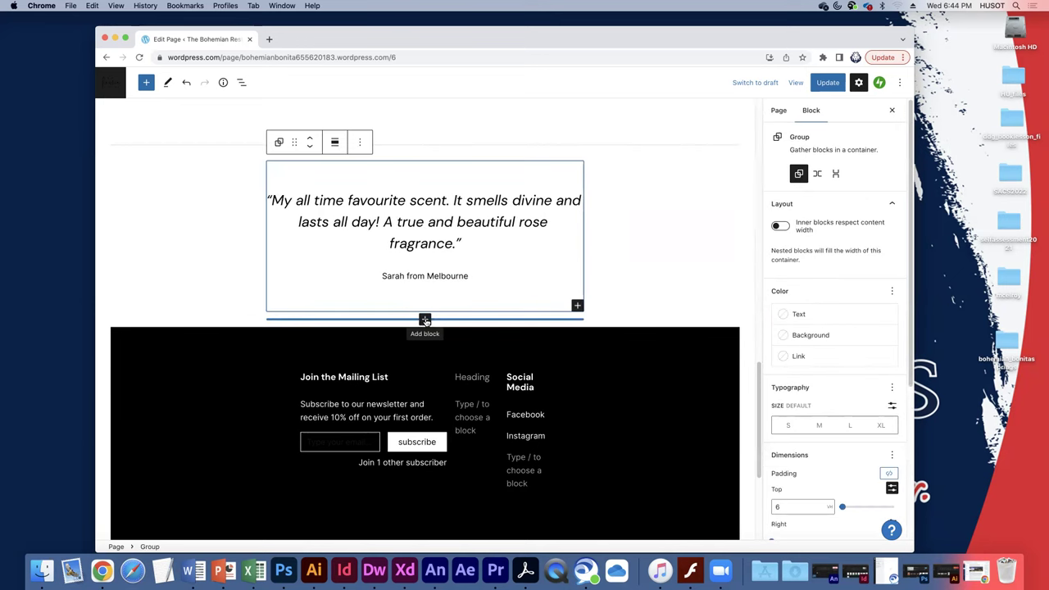
{"action": "left_click", "coordinate": [425, 320]}
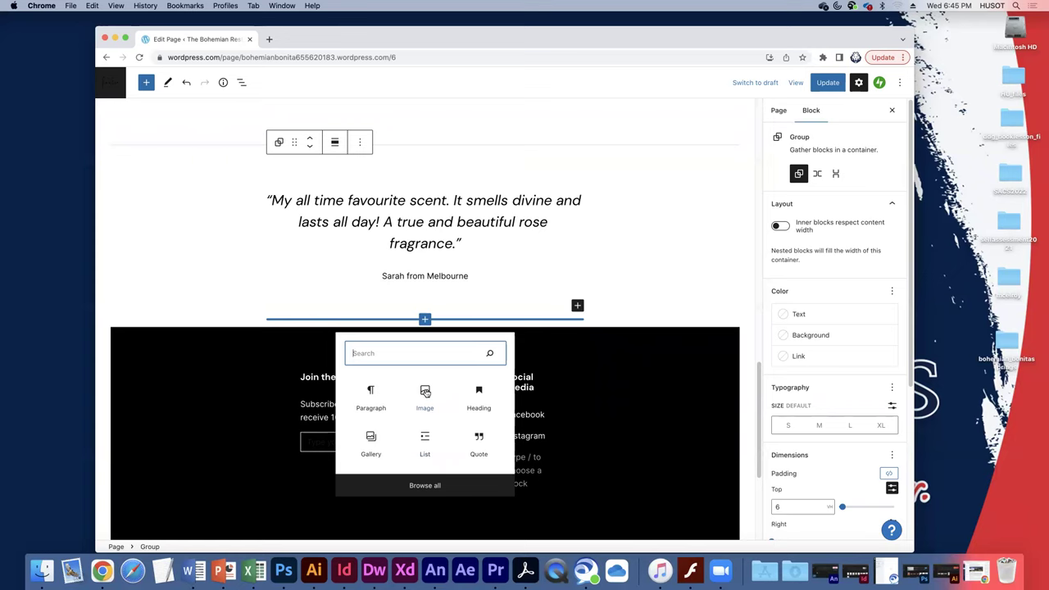
{"action": "left_click", "coordinate": [421, 486]}
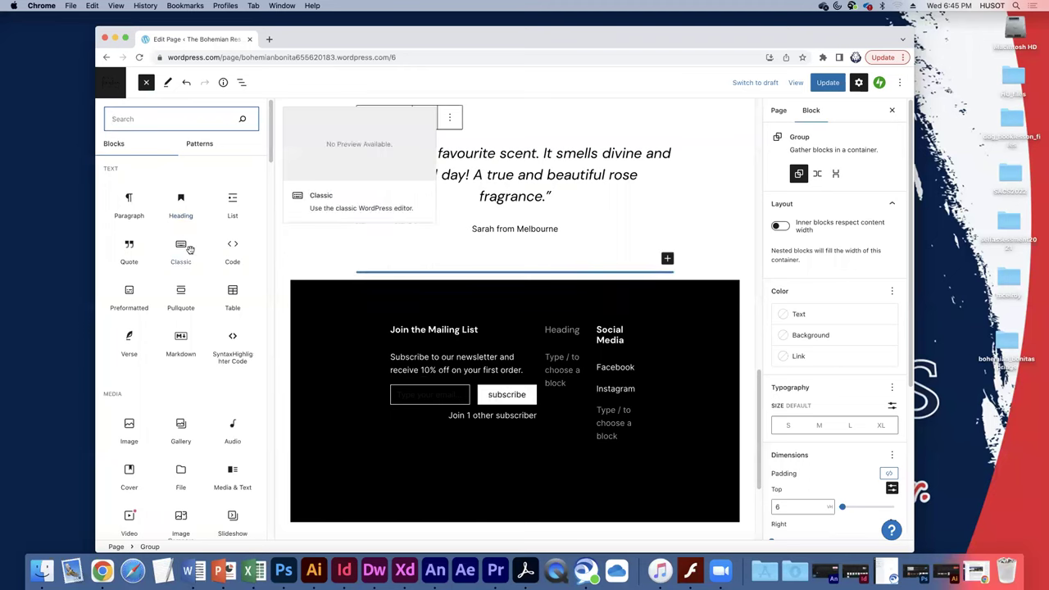
{"action": "scroll", "coordinate": [209, 238], "scroll_direction": "down", "scroll_amount": 1}
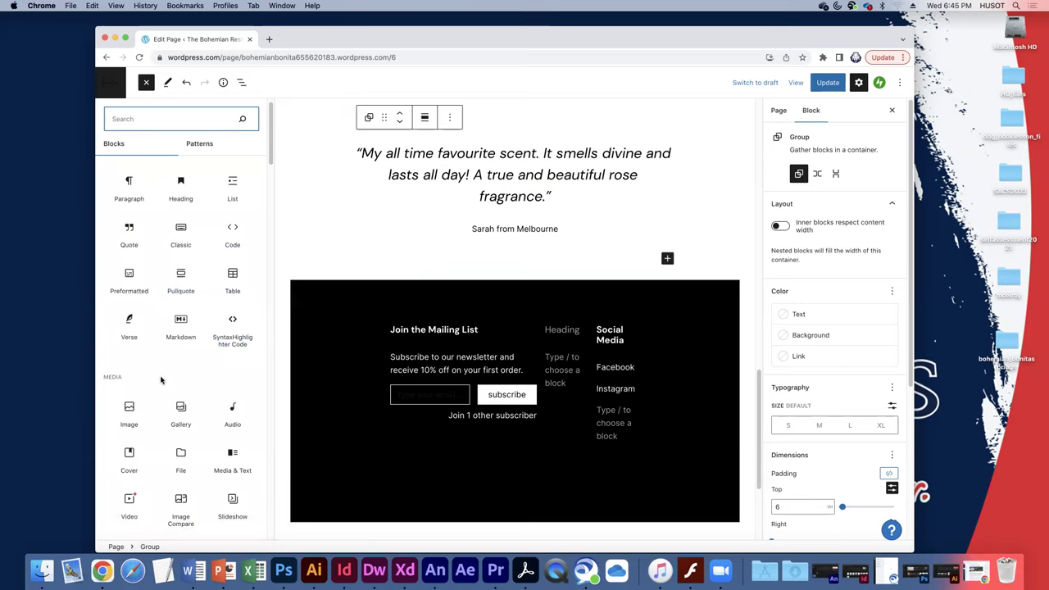
{"action": "scroll", "coordinate": [181, 373], "scroll_direction": "down", "scroll_amount": 3}
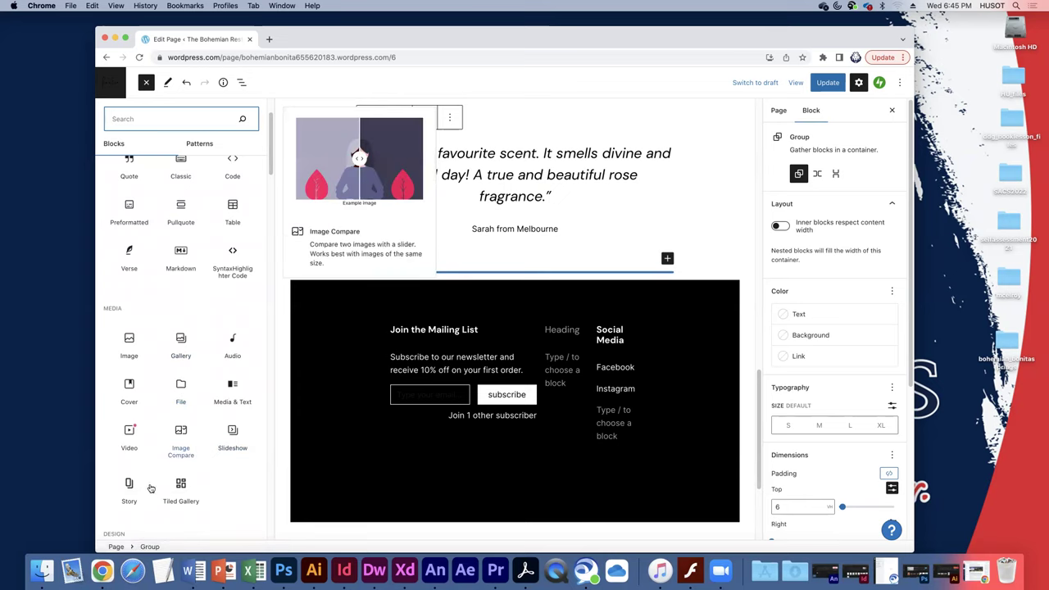
{"action": "scroll", "coordinate": [199, 421], "scroll_direction": "down", "scroll_amount": 1}
{"action": "scroll", "coordinate": [199, 420], "scroll_direction": "down", "scroll_amount": 5}
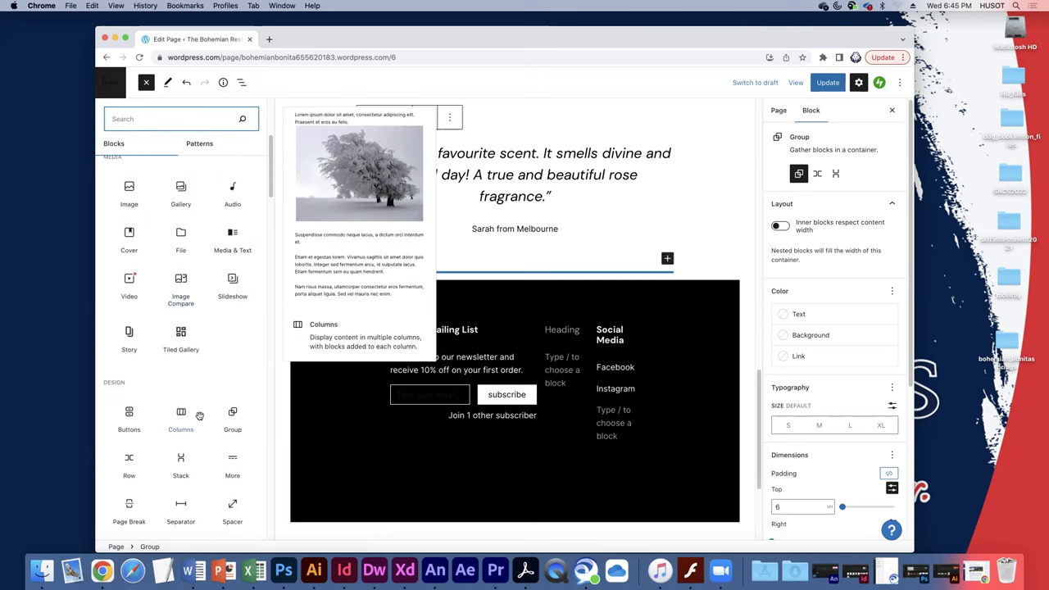
{"action": "scroll", "coordinate": [199, 416], "scroll_direction": "down", "scroll_amount": 1}
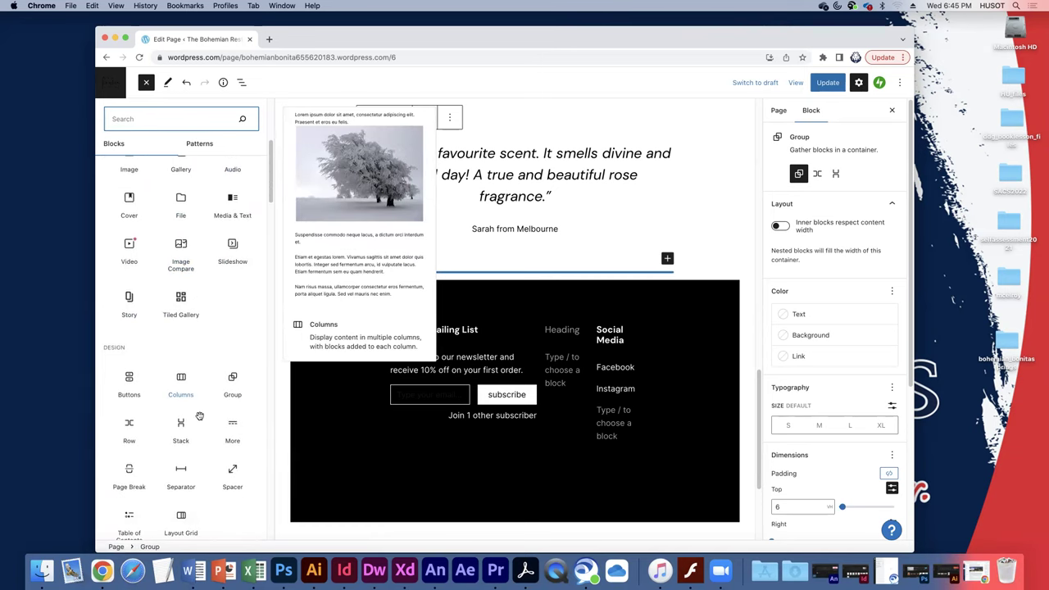
{"action": "scroll", "coordinate": [199, 417], "scroll_direction": "down", "scroll_amount": 4}
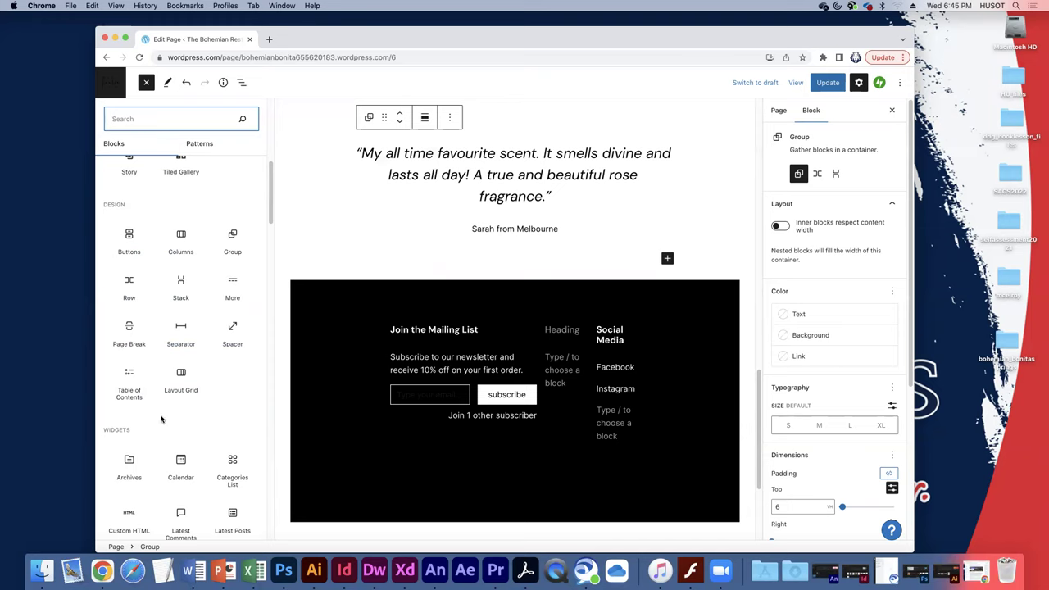
{"action": "scroll", "coordinate": [162, 413], "scroll_direction": "down", "scroll_amount": 4}
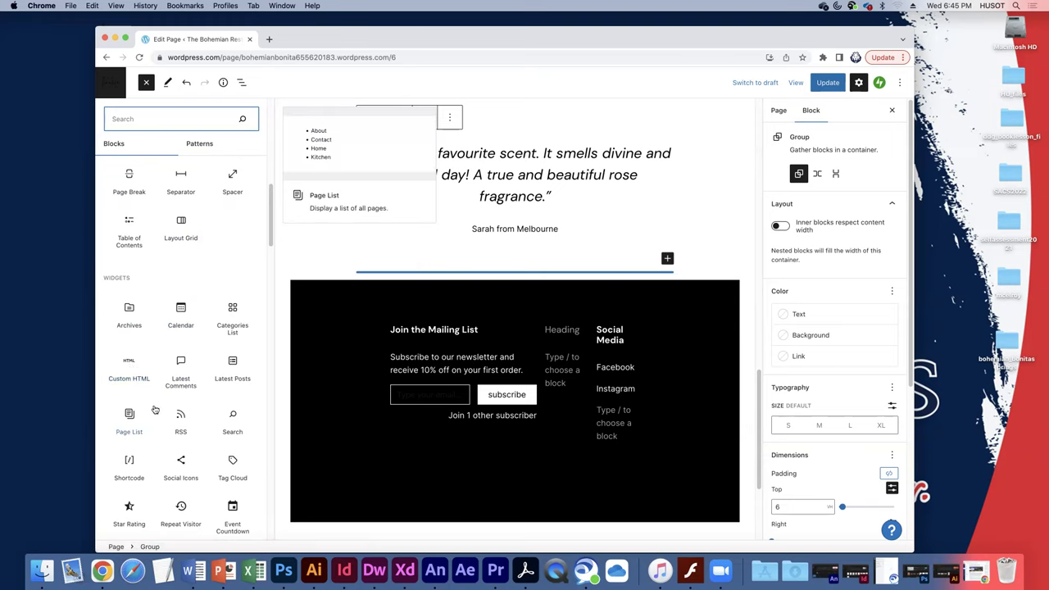
{"action": "scroll", "coordinate": [154, 410], "scroll_direction": "down", "scroll_amount": 2}
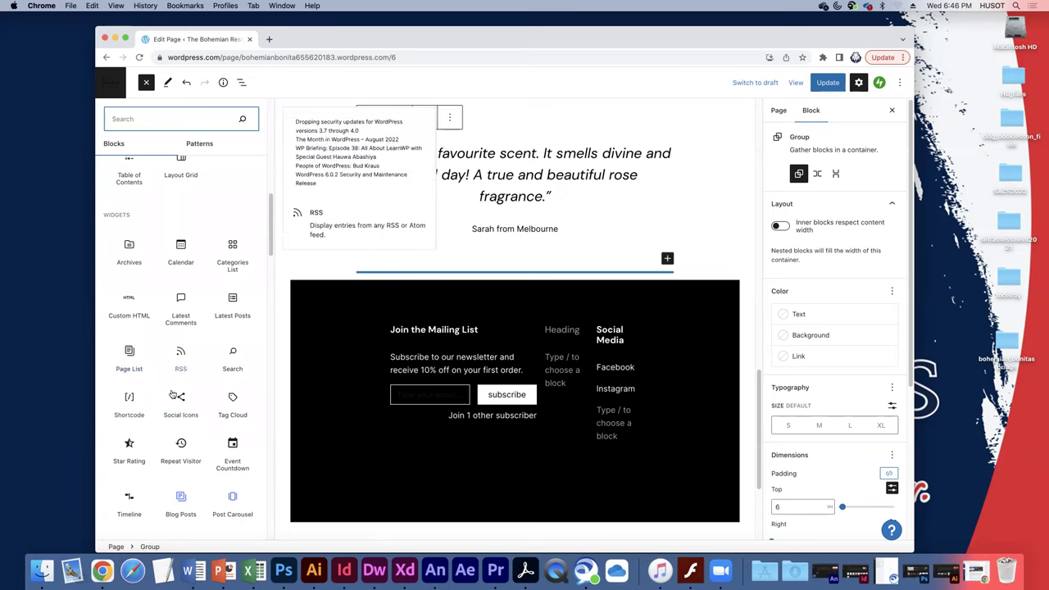
{"action": "scroll", "coordinate": [141, 476], "scroll_direction": "down", "scroll_amount": 1}
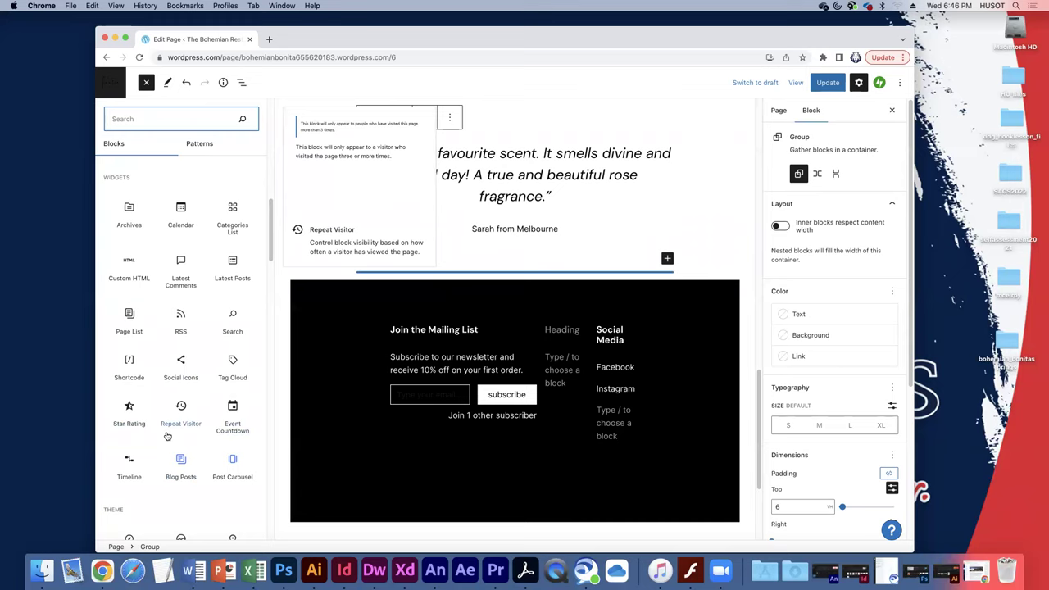
{"action": "scroll", "coordinate": [194, 428], "scroll_direction": "down", "scroll_amount": 5}
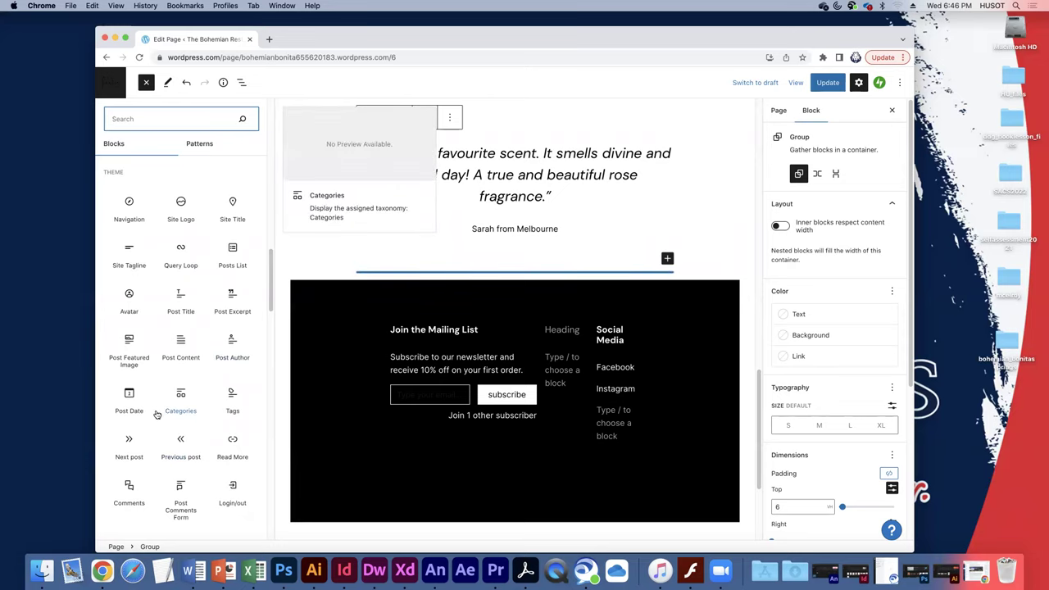
{"action": "scroll", "coordinate": [162, 409], "scroll_direction": "down", "scroll_amount": 5}
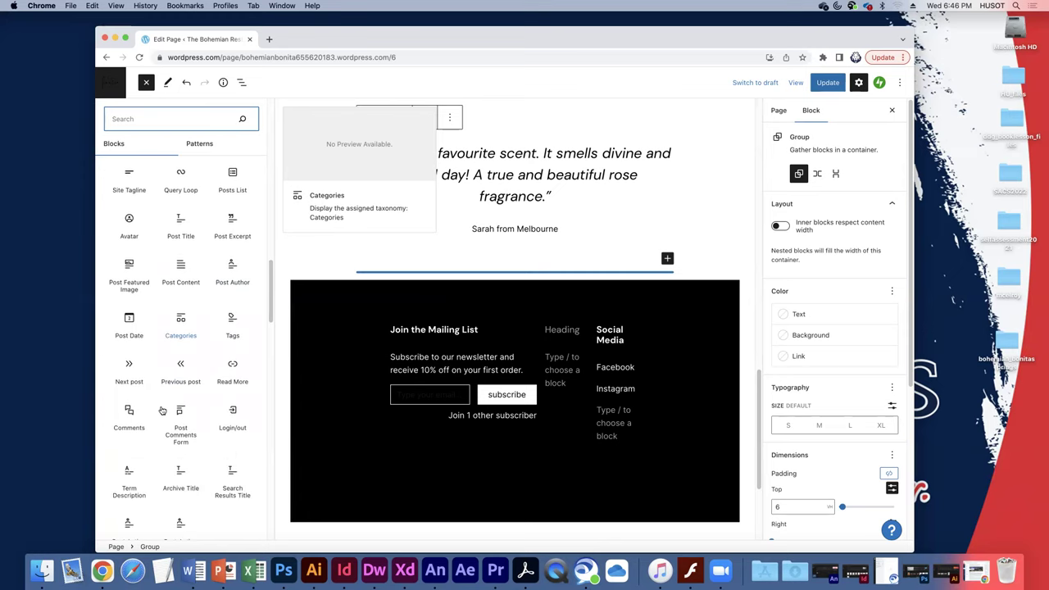
{"action": "scroll", "coordinate": [160, 406], "scroll_direction": "down", "scroll_amount": 4}
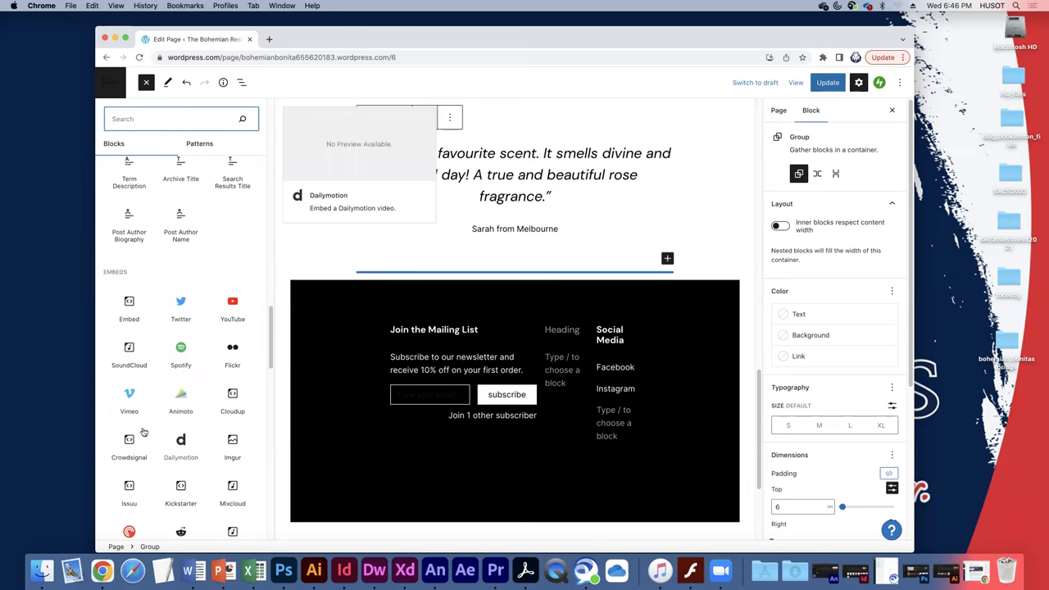
{"action": "scroll", "coordinate": [170, 443], "scroll_direction": "down", "scroll_amount": 3}
{"action": "scroll", "coordinate": [170, 448], "scroll_direction": "down", "scroll_amount": 8}
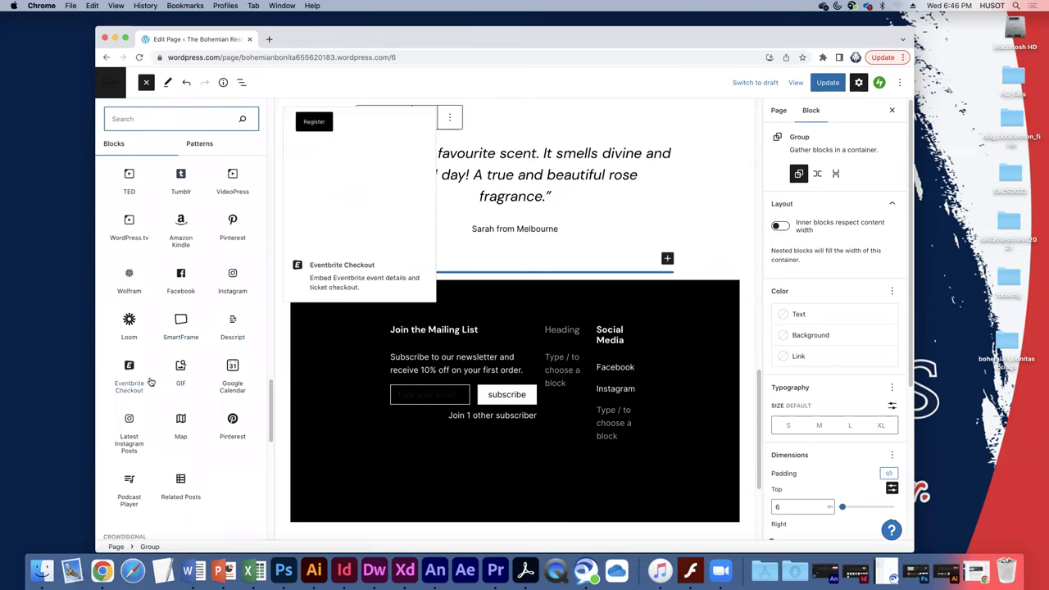
{"action": "scroll", "coordinate": [151, 382], "scroll_direction": "up", "scroll_amount": 1}
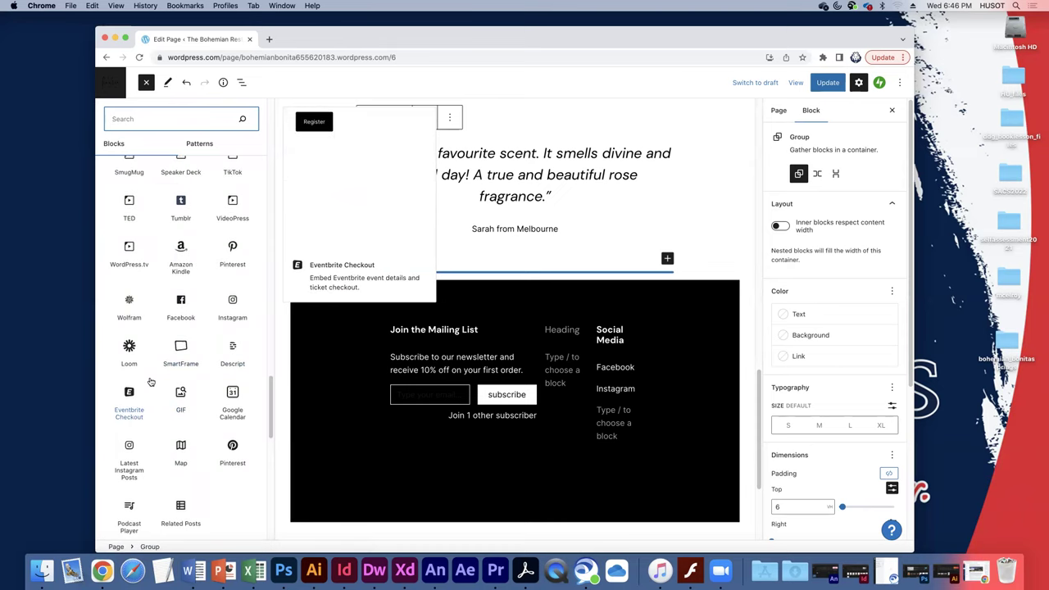
{"action": "scroll", "coordinate": [151, 382], "scroll_direction": "down", "scroll_amount": 1}
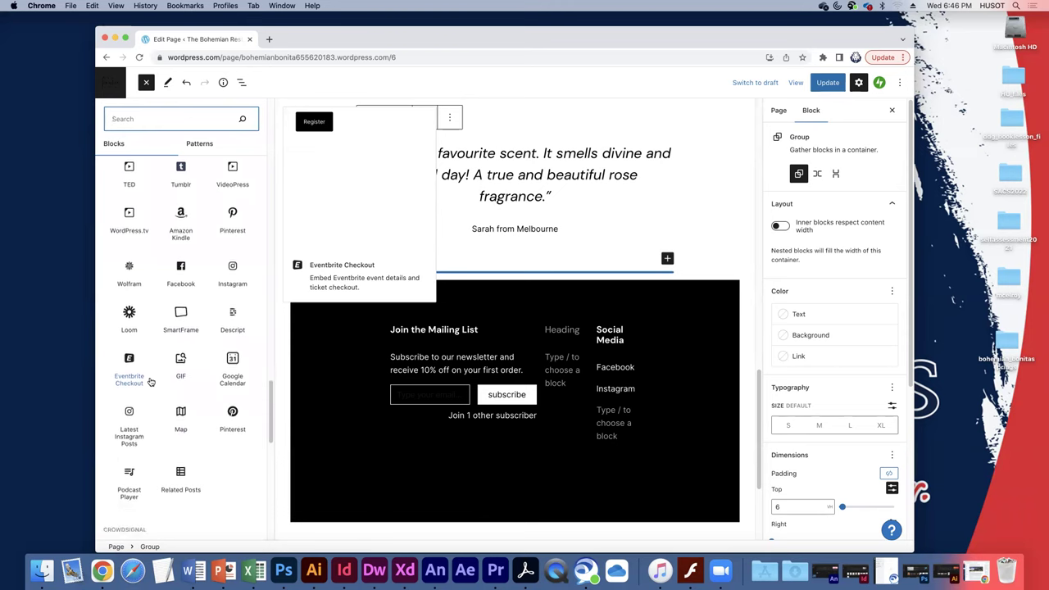
{"action": "scroll", "coordinate": [151, 382], "scroll_direction": "down", "scroll_amount": 4}
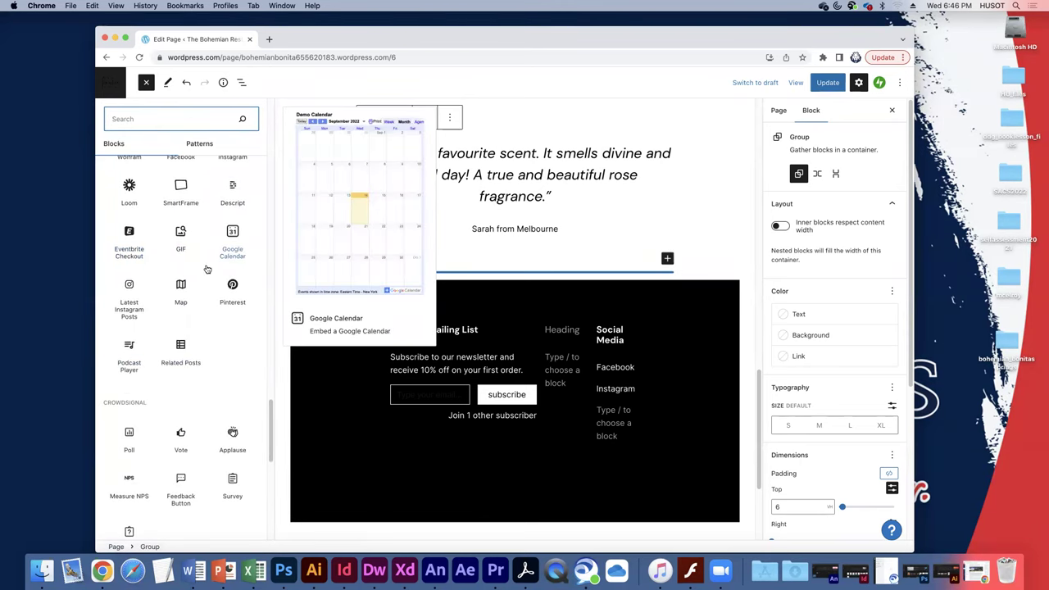
{"action": "scroll", "coordinate": [208, 269], "scroll_direction": "up", "scroll_amount": 6}
{"action": "scroll", "coordinate": [207, 268], "scroll_direction": "up", "scroll_amount": 8}
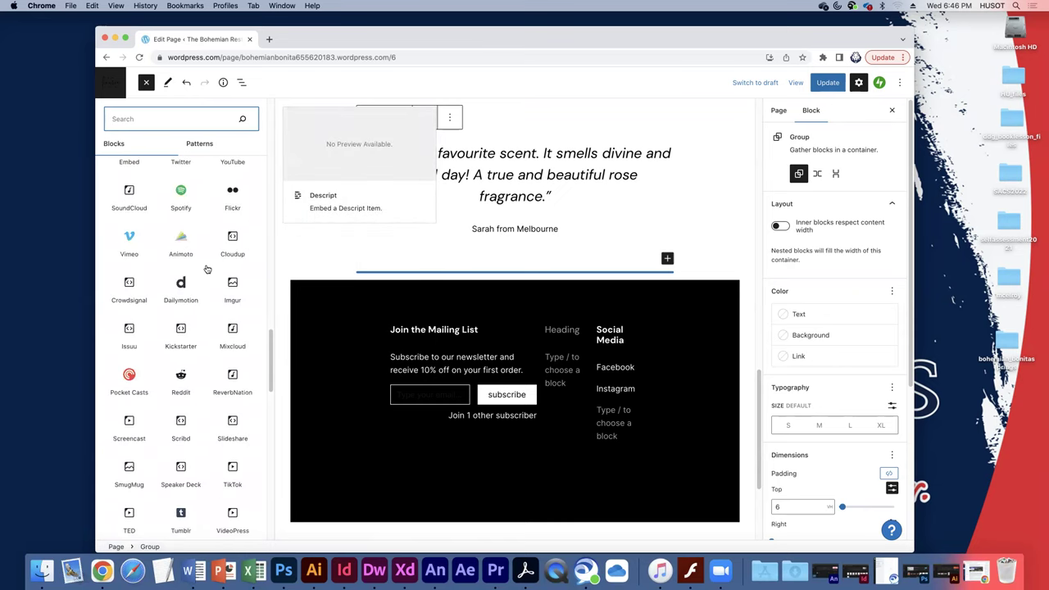
{"action": "scroll", "coordinate": [206, 269], "scroll_direction": "up", "scroll_amount": 2}
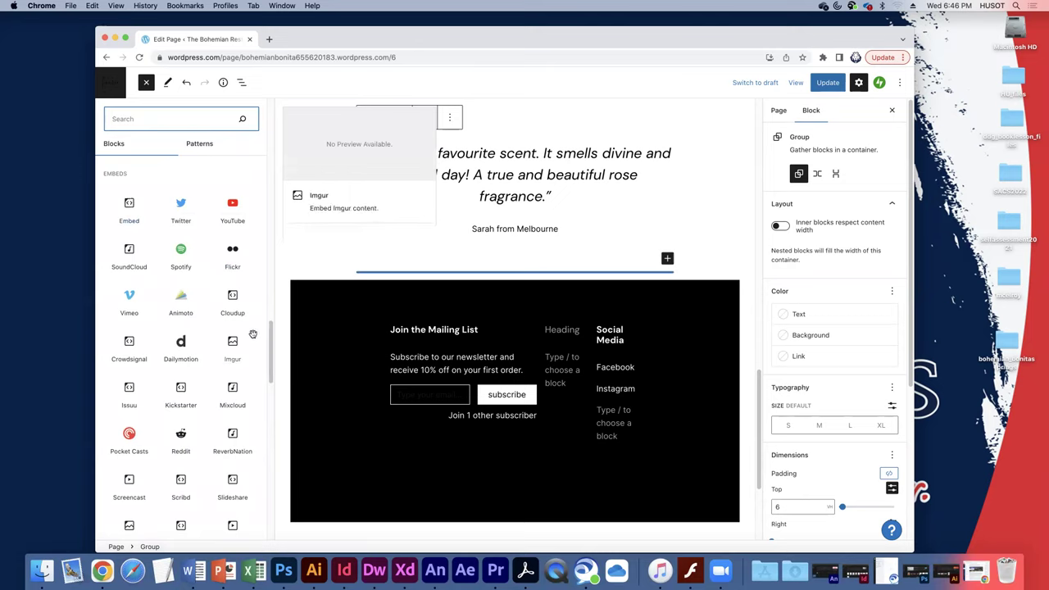
{"action": "scroll", "coordinate": [226, 372], "scroll_direction": "down", "scroll_amount": 2}
{"action": "scroll", "coordinate": [226, 373], "scroll_direction": "down", "scroll_amount": 10}
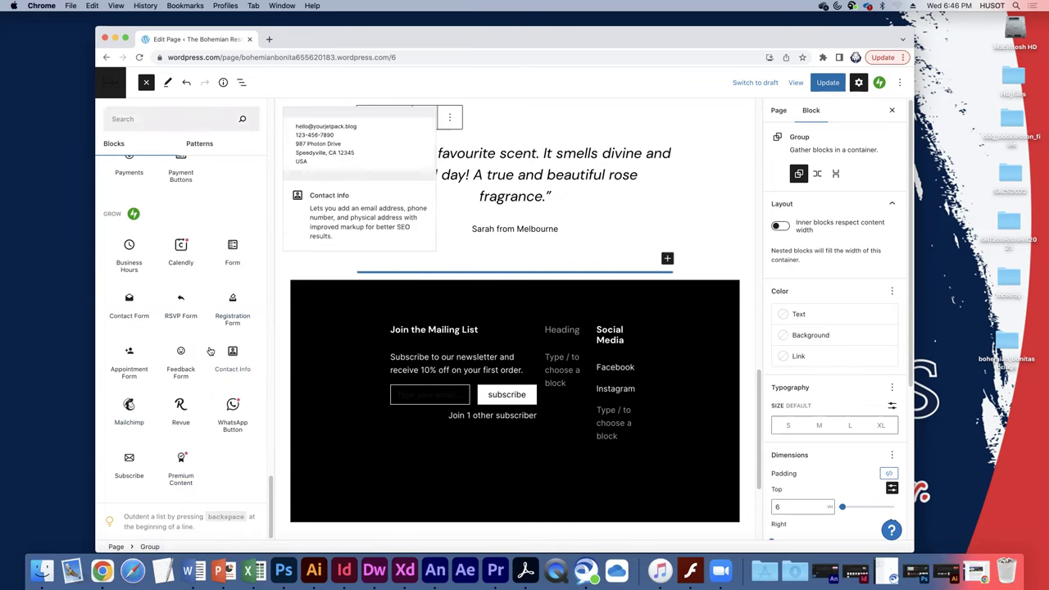
{"action": "scroll", "coordinate": [206, 351], "scroll_direction": "up", "scroll_amount": 1}
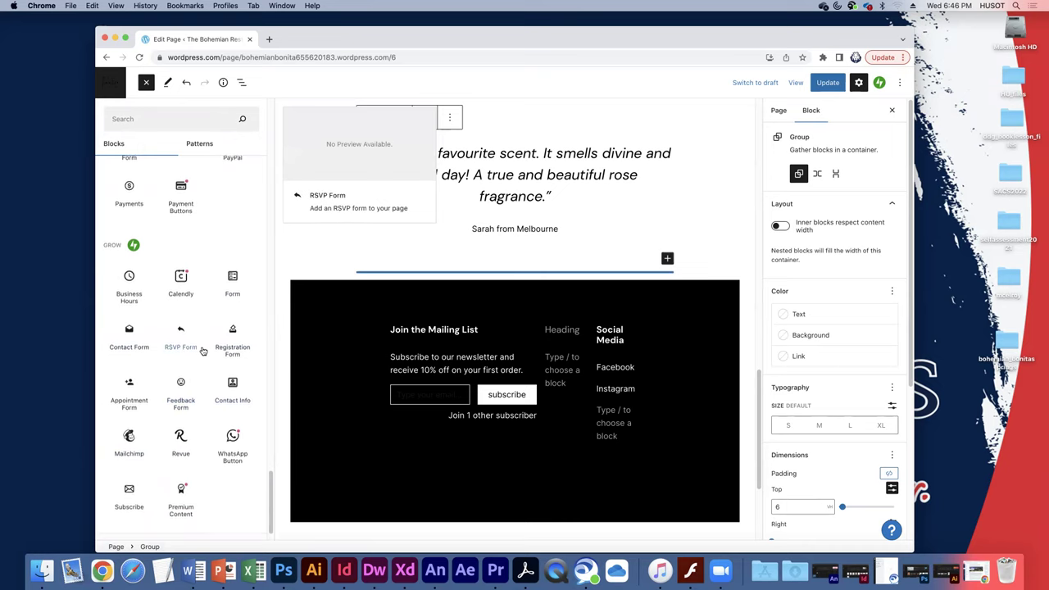
{"action": "scroll", "coordinate": [204, 350], "scroll_direction": "up", "scroll_amount": 1}
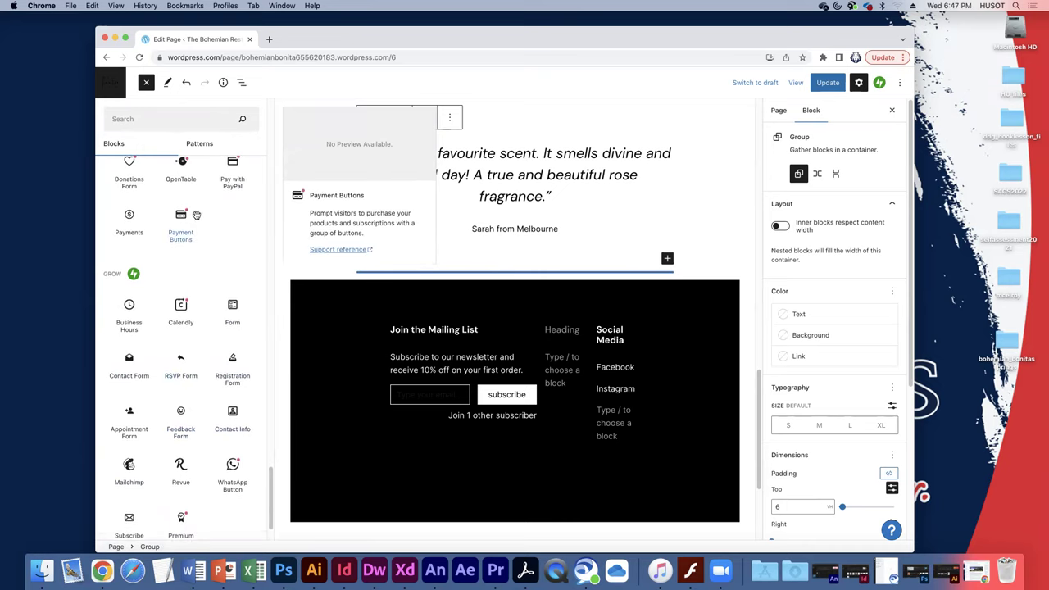
{"action": "scroll", "coordinate": [210, 266], "scroll_direction": "up", "scroll_amount": 1}
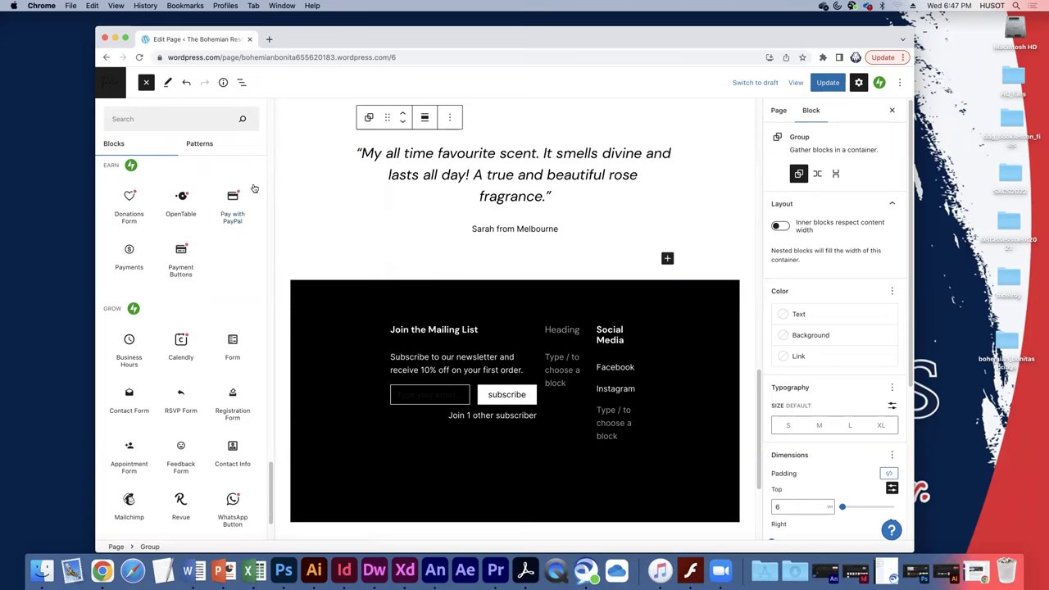
{"action": "mouse_move", "coordinate": [236, 213]}
{"action": "scroll", "coordinate": [358, 341], "scroll_direction": "up", "scroll_amount": 15}
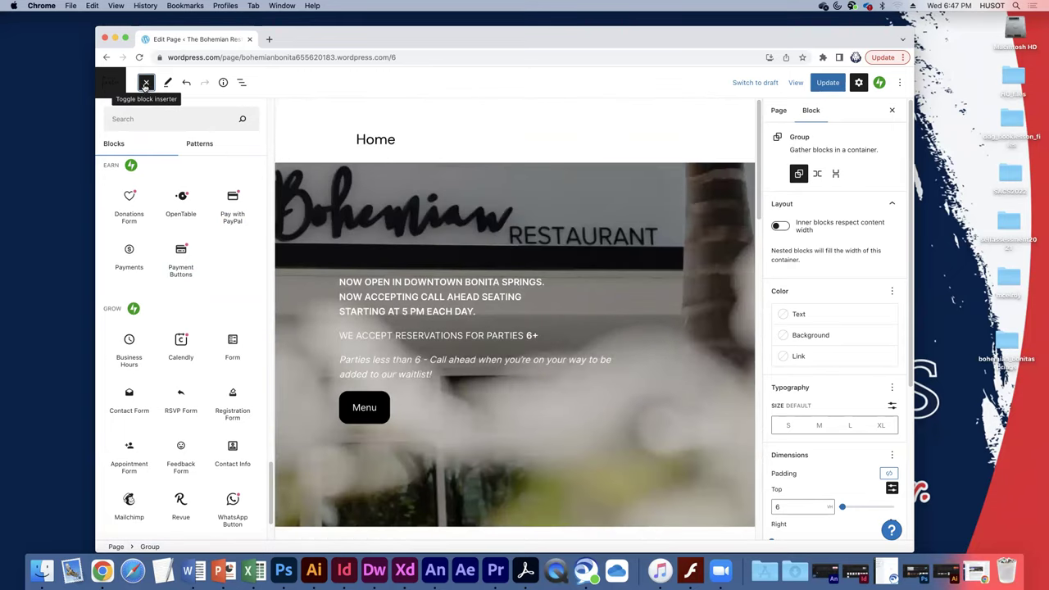
Return to Pages discarding the Home edits, then open Contact for editing.
{"action": "left_click", "coordinate": [111, 85]}
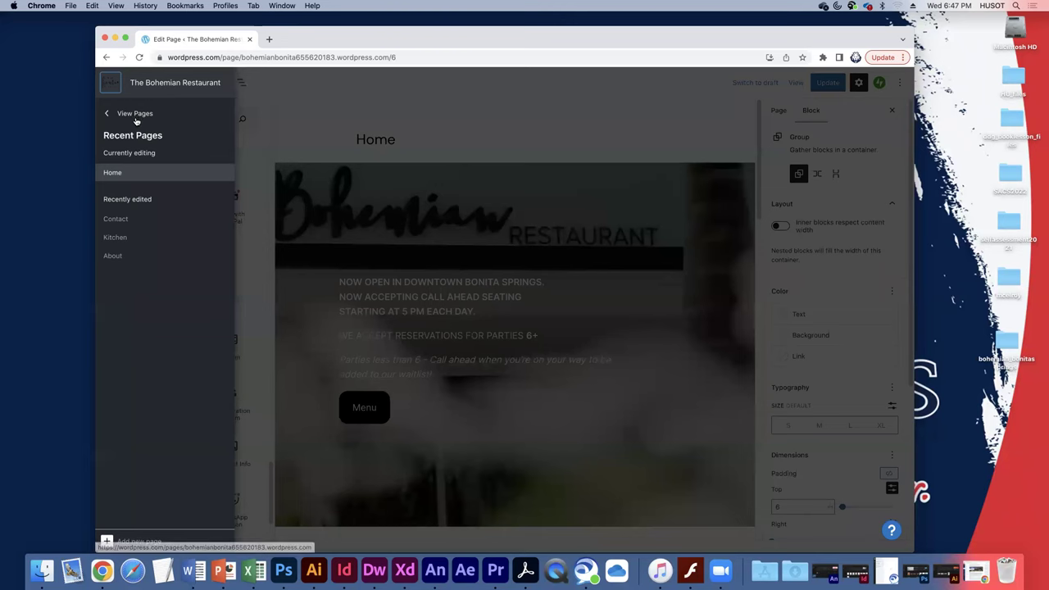
{"action": "left_click", "coordinate": [136, 114]}
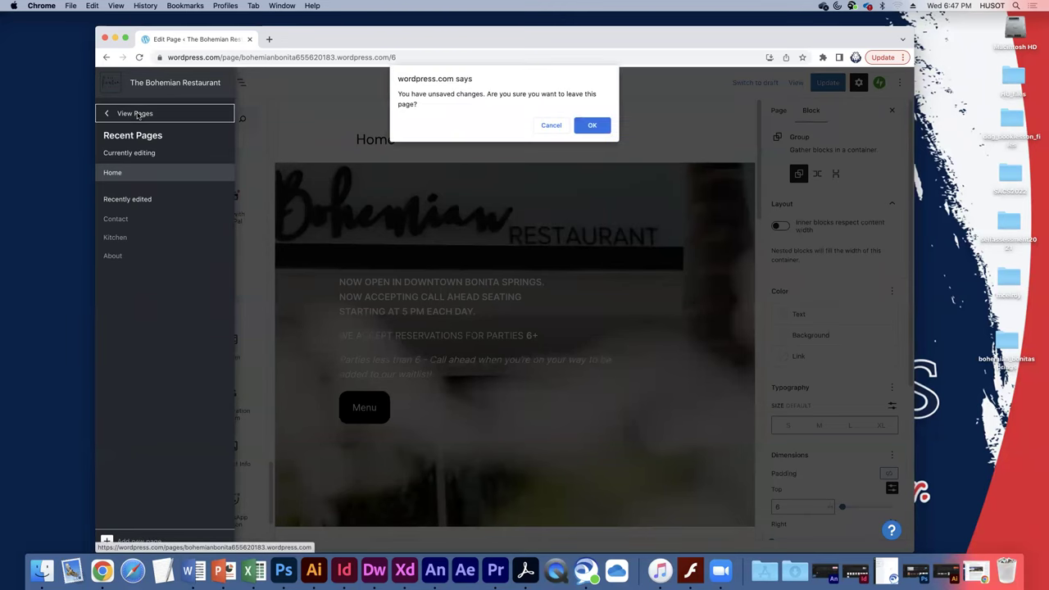
{"action": "left_click", "coordinate": [590, 127]}
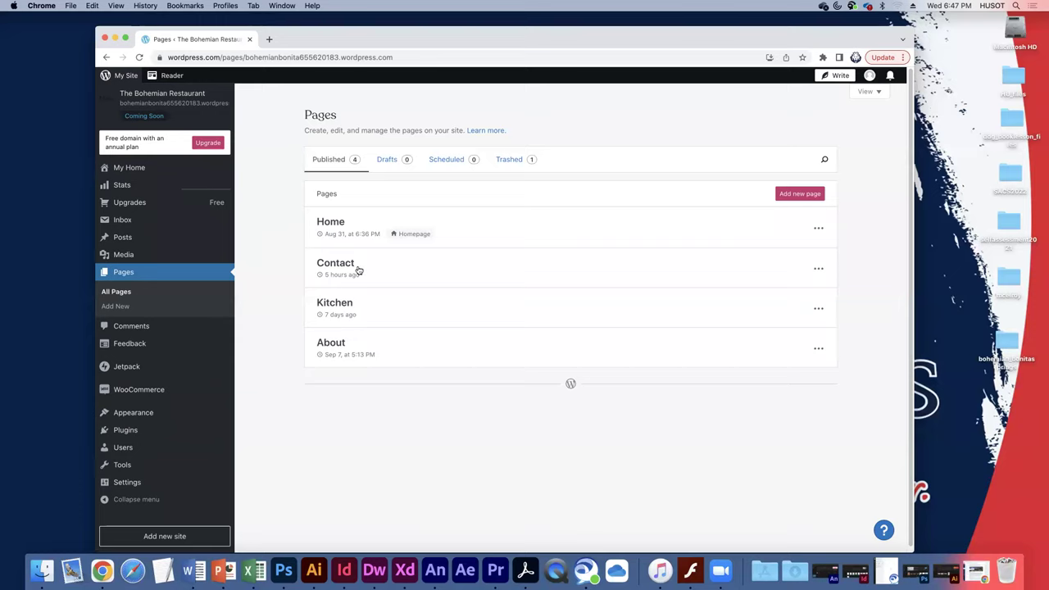
{"action": "left_click", "coordinate": [818, 269]}
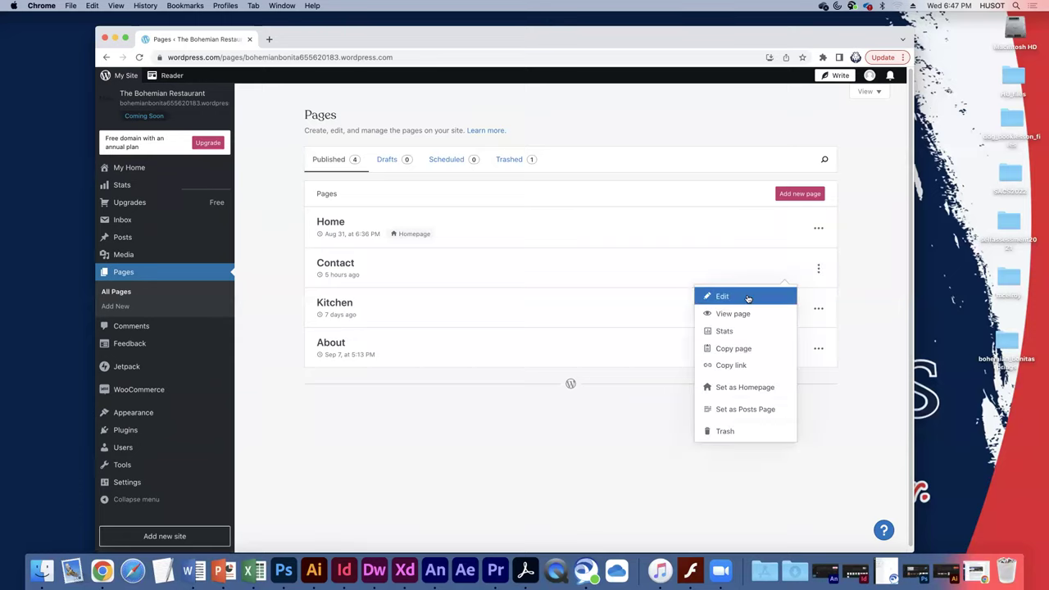
{"action": "left_click", "coordinate": [753, 296]}
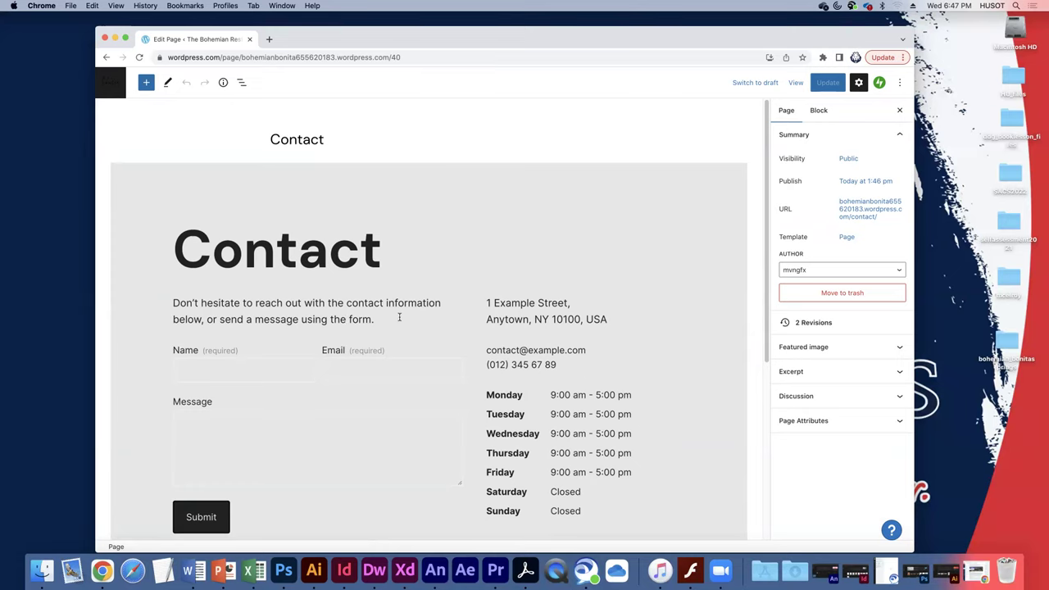
Select in turn the Contact heading, intro paragraph and their parent group.
{"action": "scroll", "coordinate": [398, 312], "scroll_direction": "down", "scroll_amount": 1}
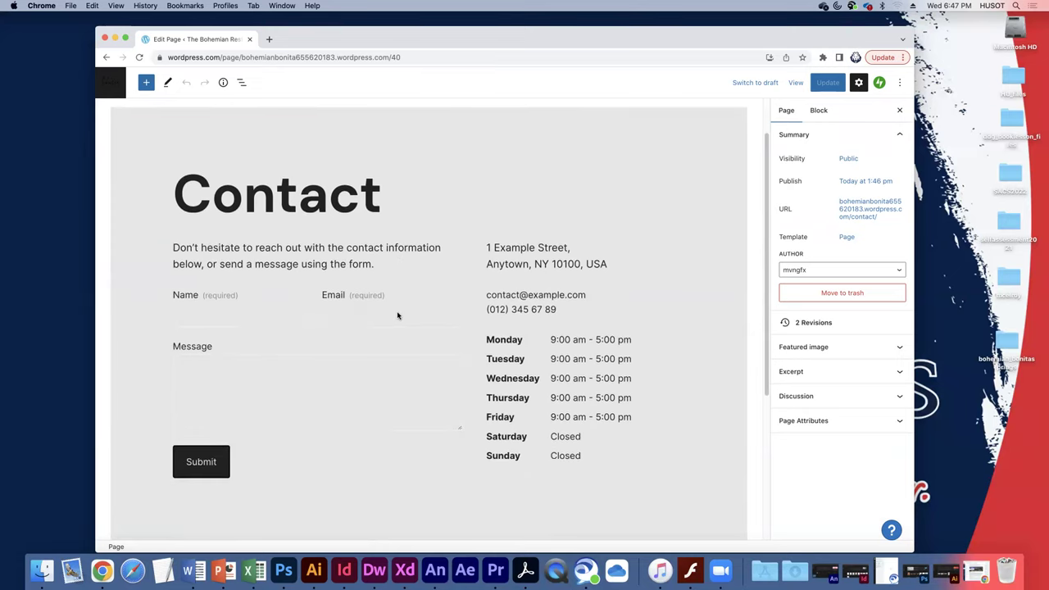
{"action": "double_click", "coordinate": [361, 214]}
{"action": "left_click", "coordinate": [398, 245]}
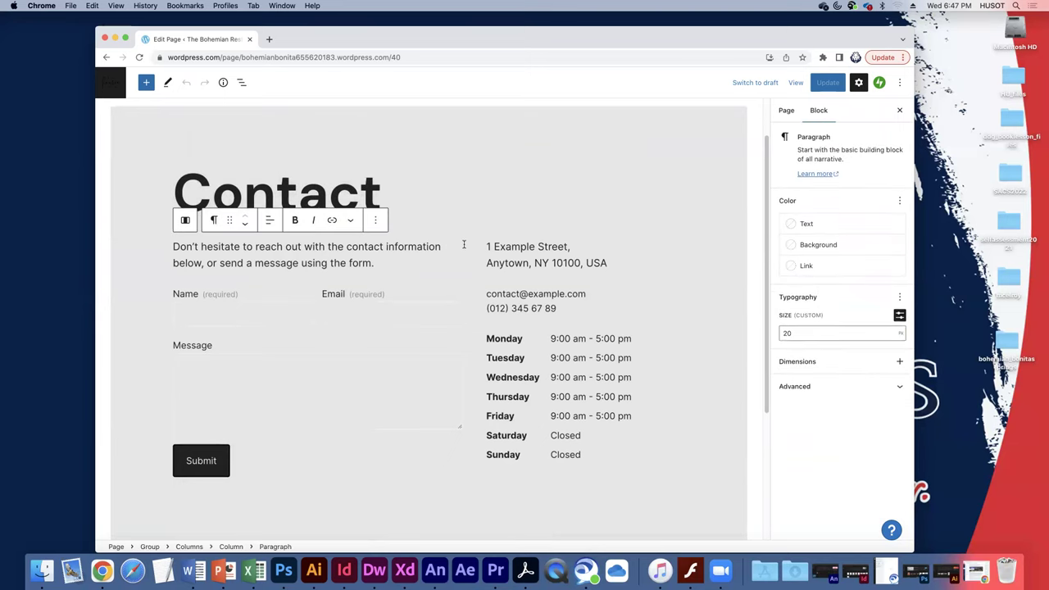
{"action": "left_click", "coordinate": [225, 457]}
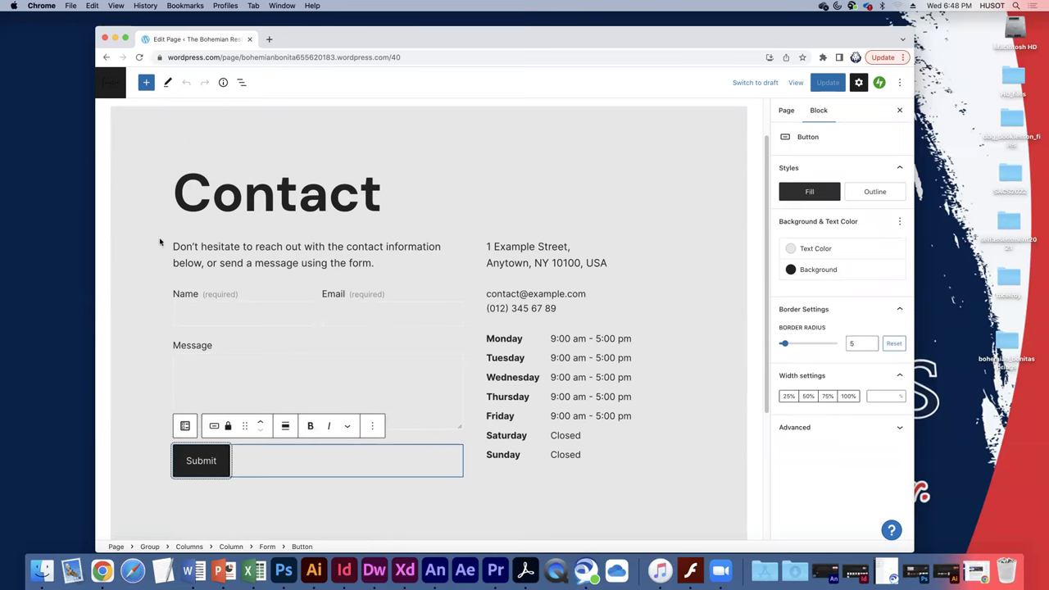
{"action": "left_click", "coordinate": [172, 177]}
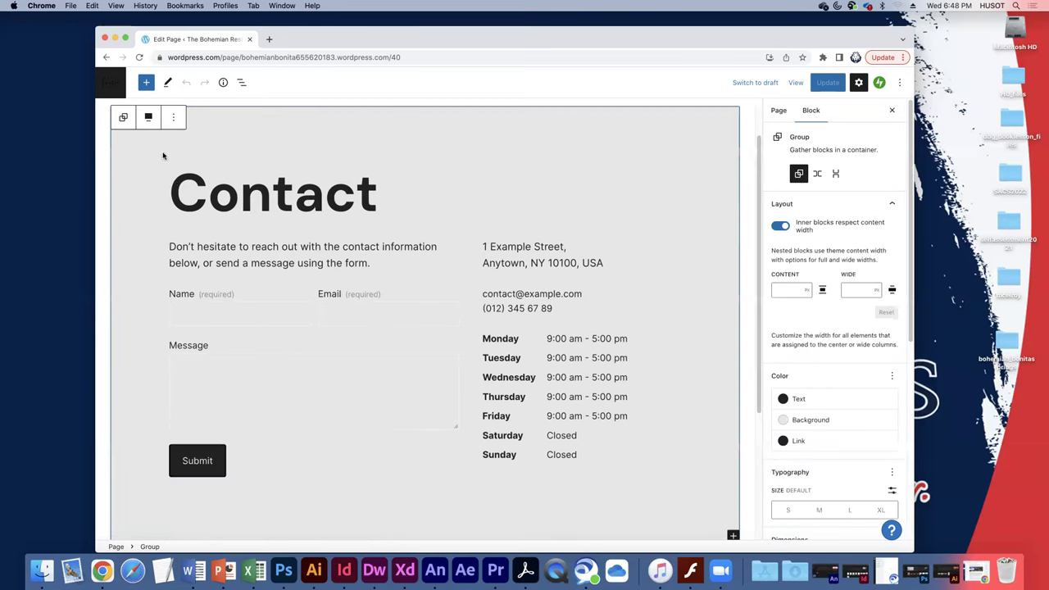
{"action": "left_click", "coordinate": [174, 186]}
{"action": "left_click", "coordinate": [174, 248]}
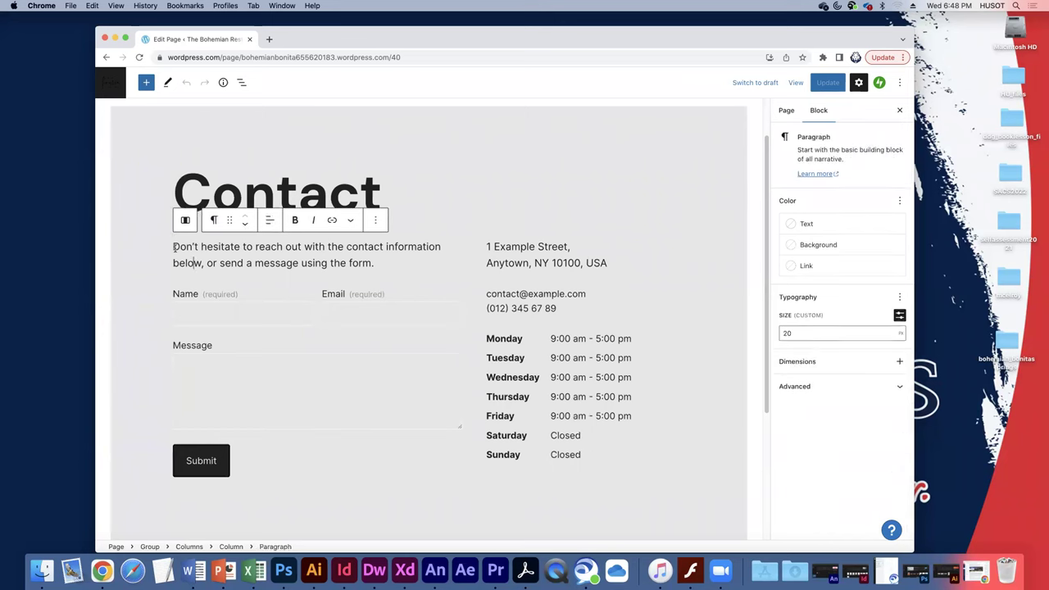
{"action": "left_click", "coordinate": [172, 244]}
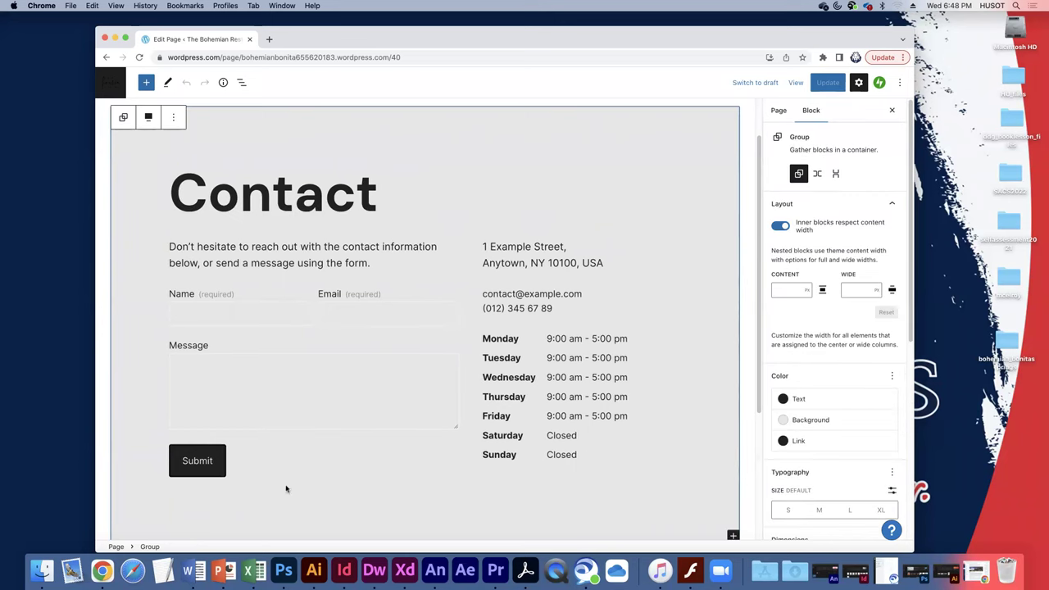
Select the Submit button, then its parent Form block.
{"action": "left_click", "coordinate": [231, 464]}
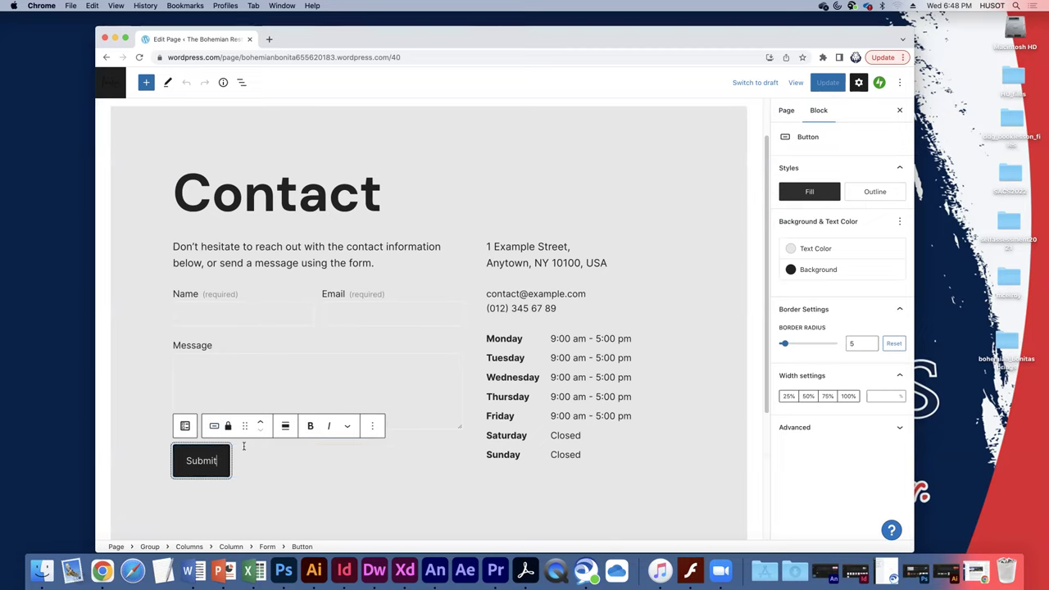
{"action": "left_click", "coordinate": [244, 446]}
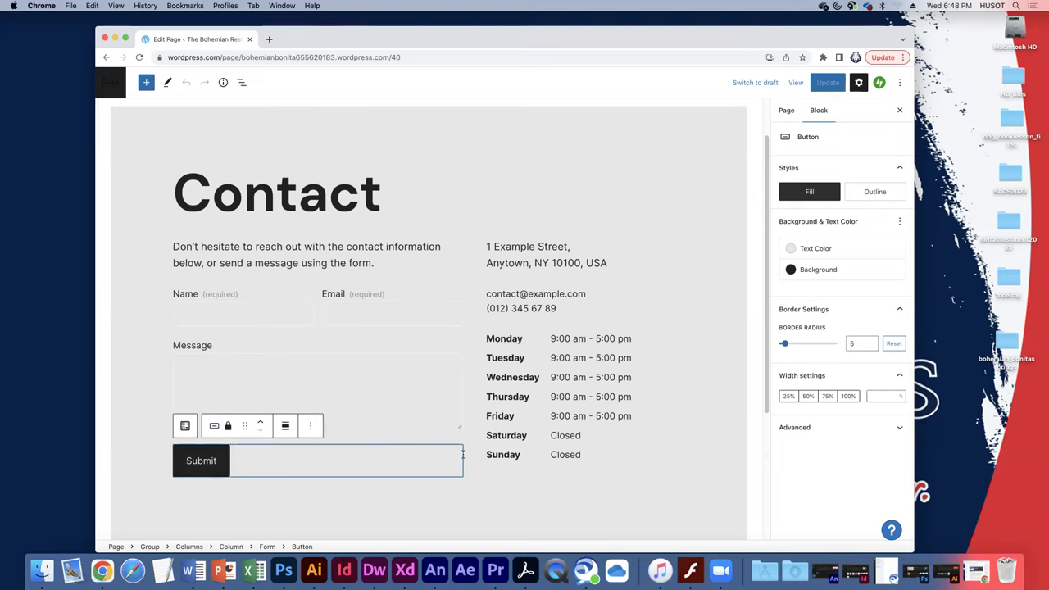
{"action": "left_click", "coordinate": [219, 465]}
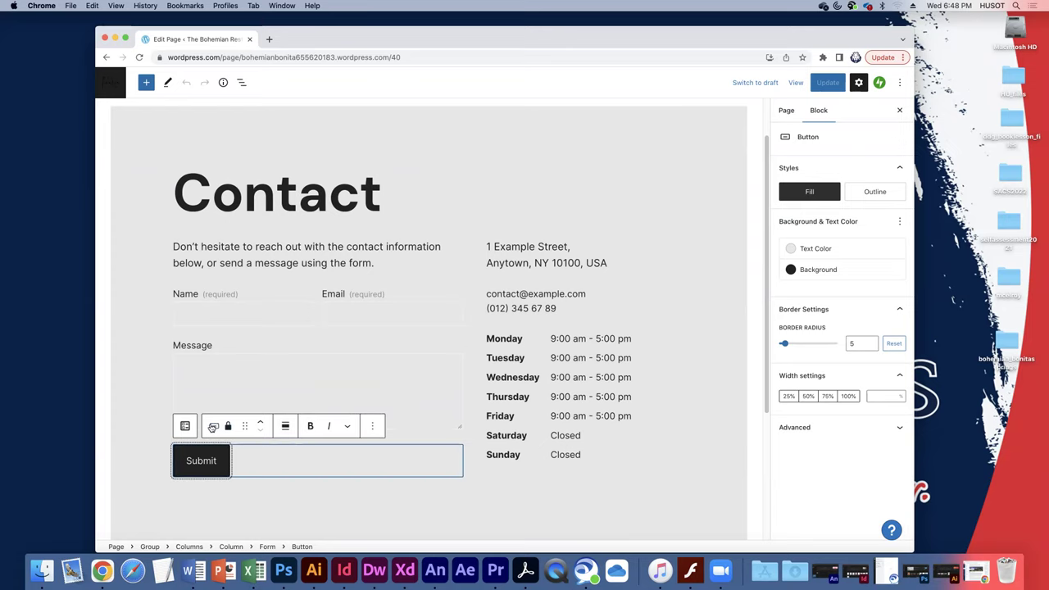
{"action": "left_click", "coordinate": [214, 426]}
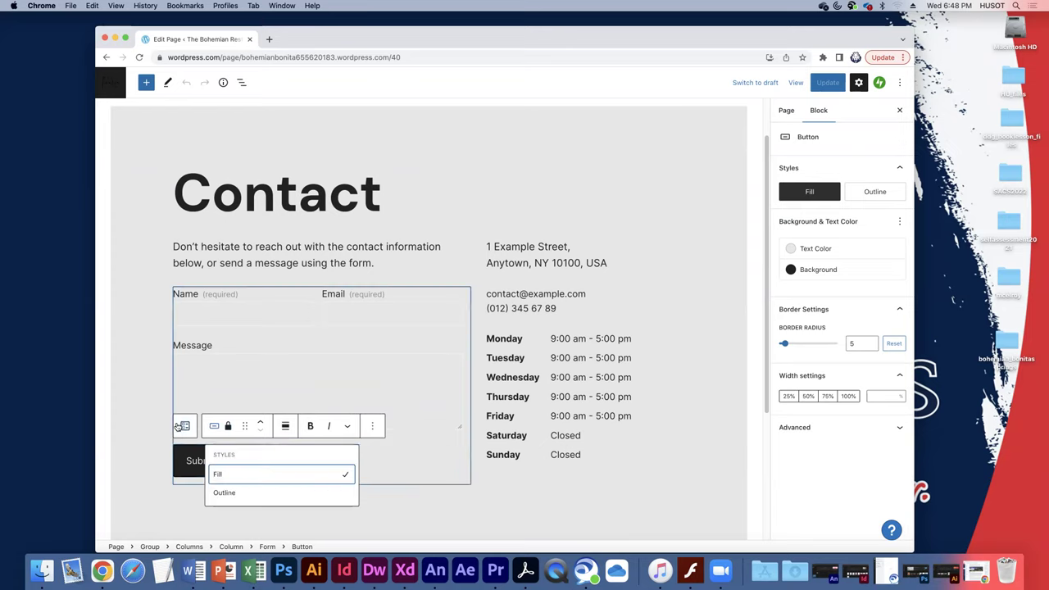
{"action": "left_click", "coordinate": [182, 426]}
{"action": "left_click", "coordinate": [181, 426]}
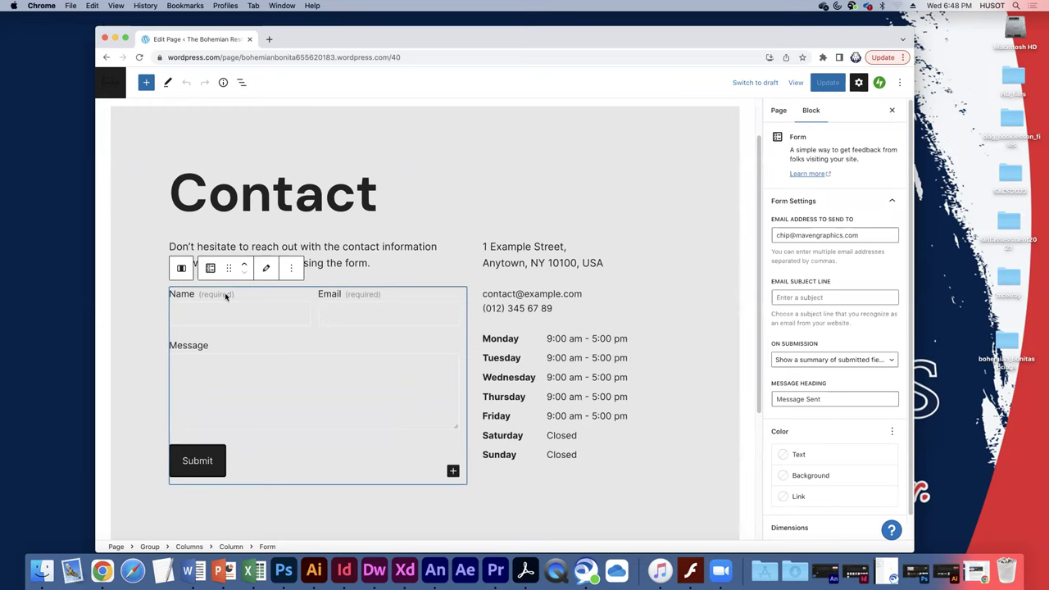
Enter 'Web Inquiry' as the Email Subject Line in the form settings popover.
{"action": "left_click", "coordinate": [266, 268]}
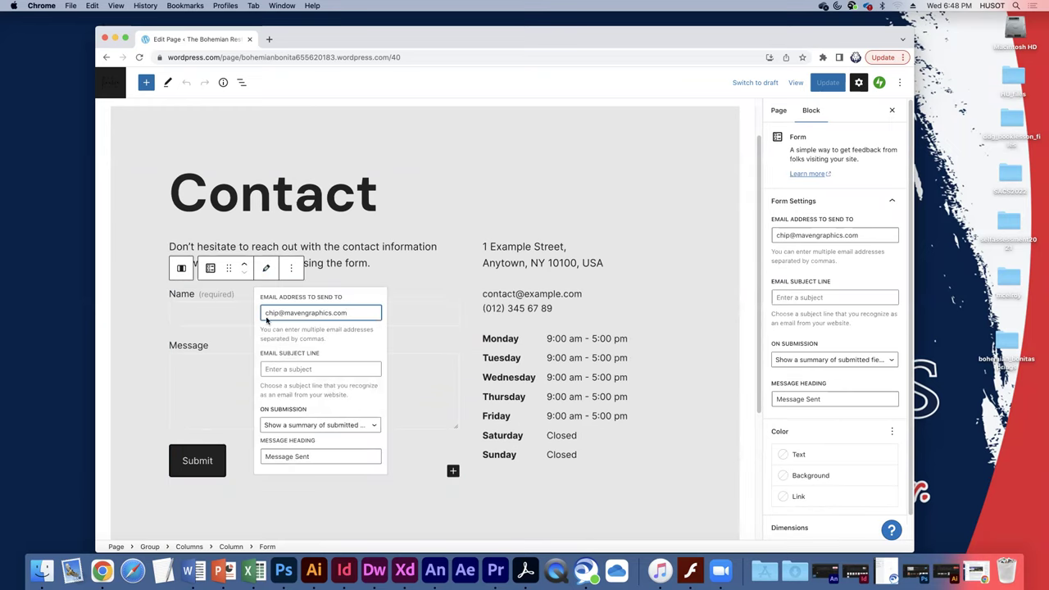
{"action": "left_click_drag", "start_coordinate": [355, 313], "coordinate": [265, 311]}
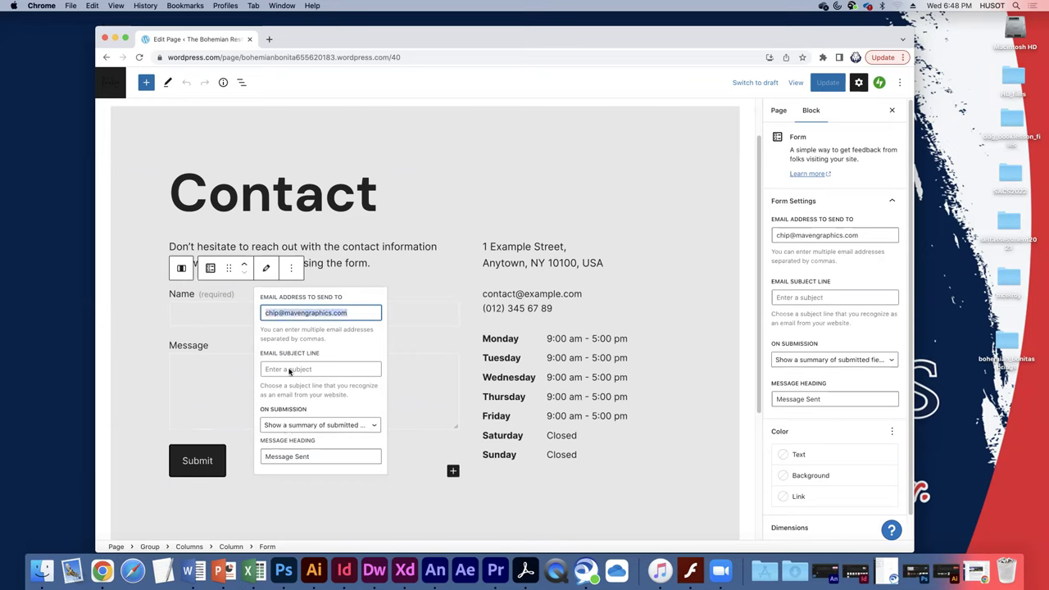
{"action": "left_click", "coordinate": [320, 370]}
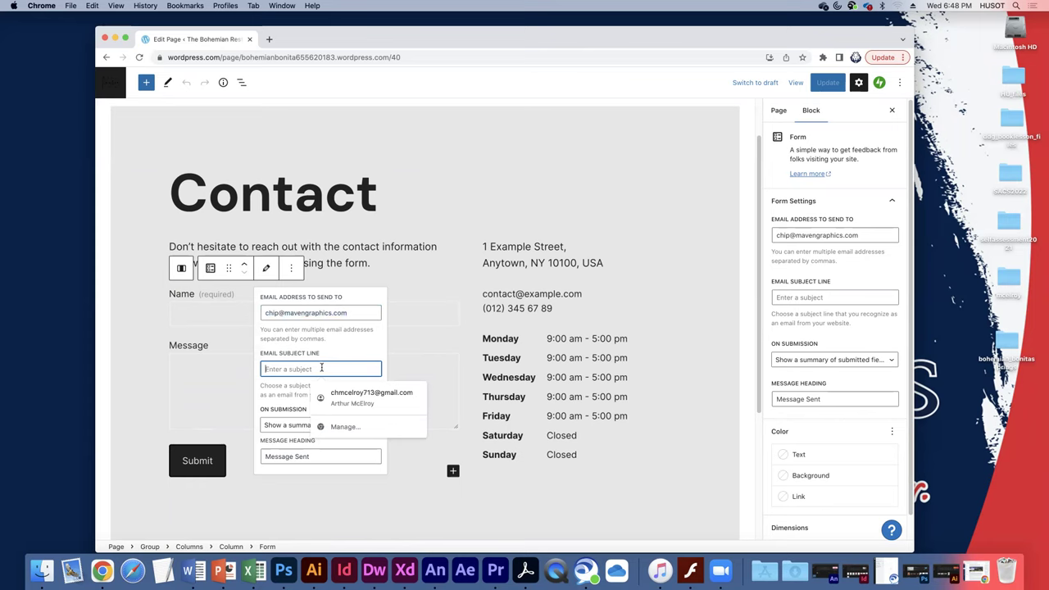
{"action": "type", "text": "Web Inquiry"}
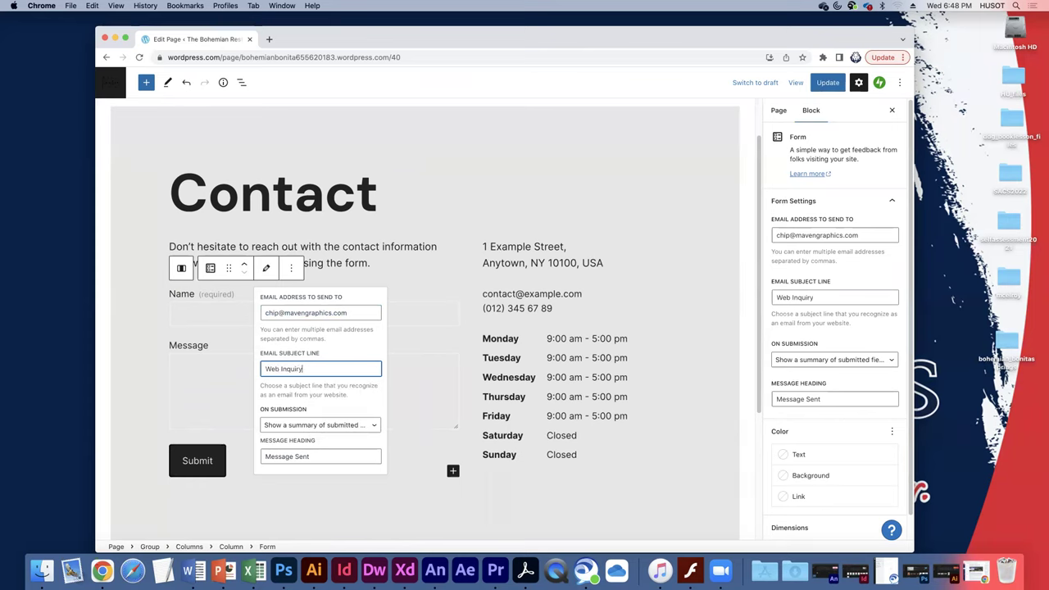
{"action": "left_click", "coordinate": [334, 453]}
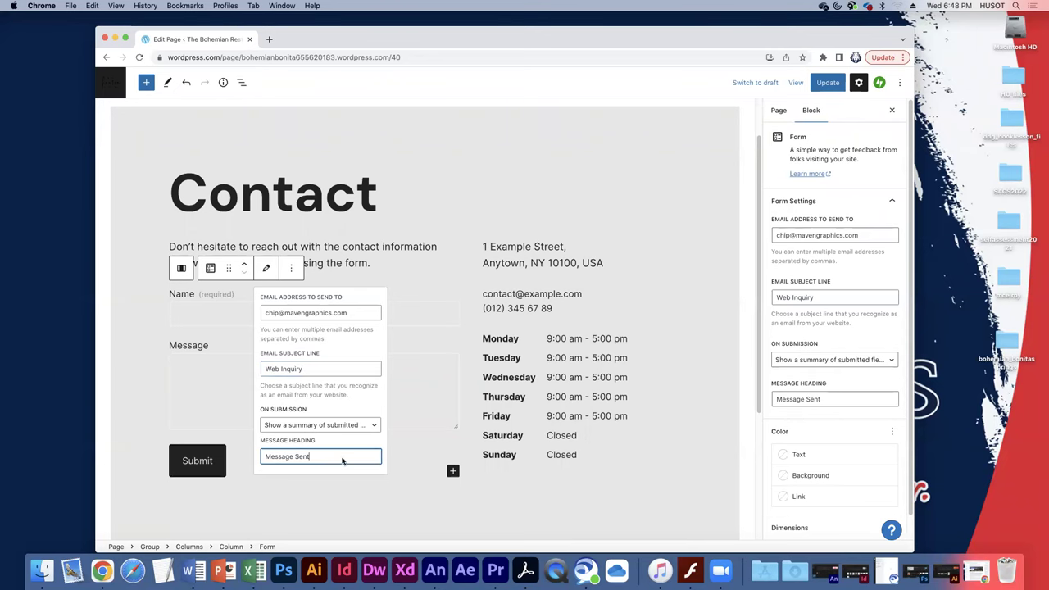
{"action": "left_click", "coordinate": [398, 495]}
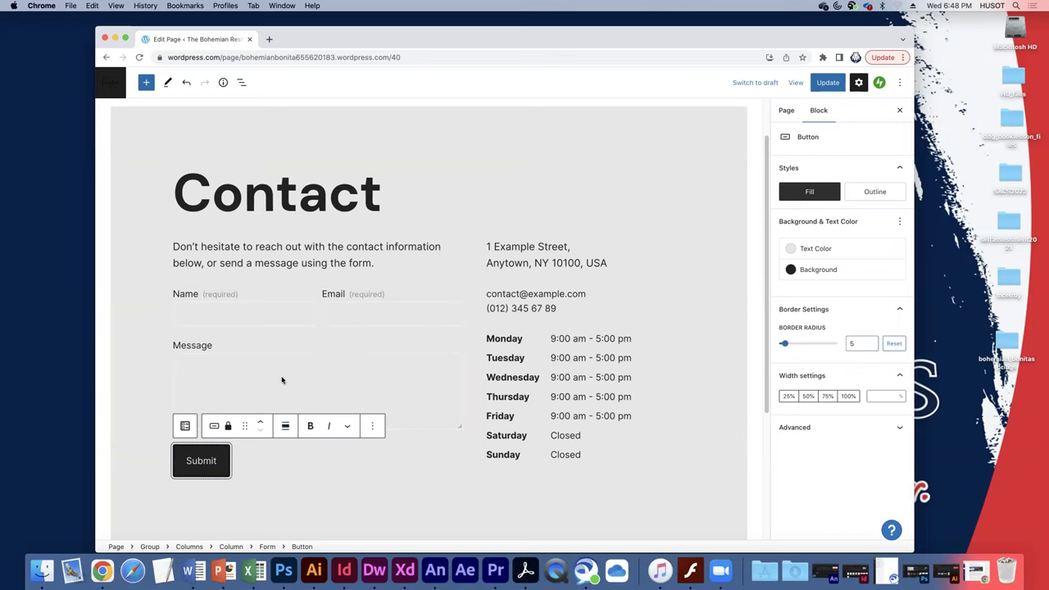
{"action": "left_click", "coordinate": [253, 307]}
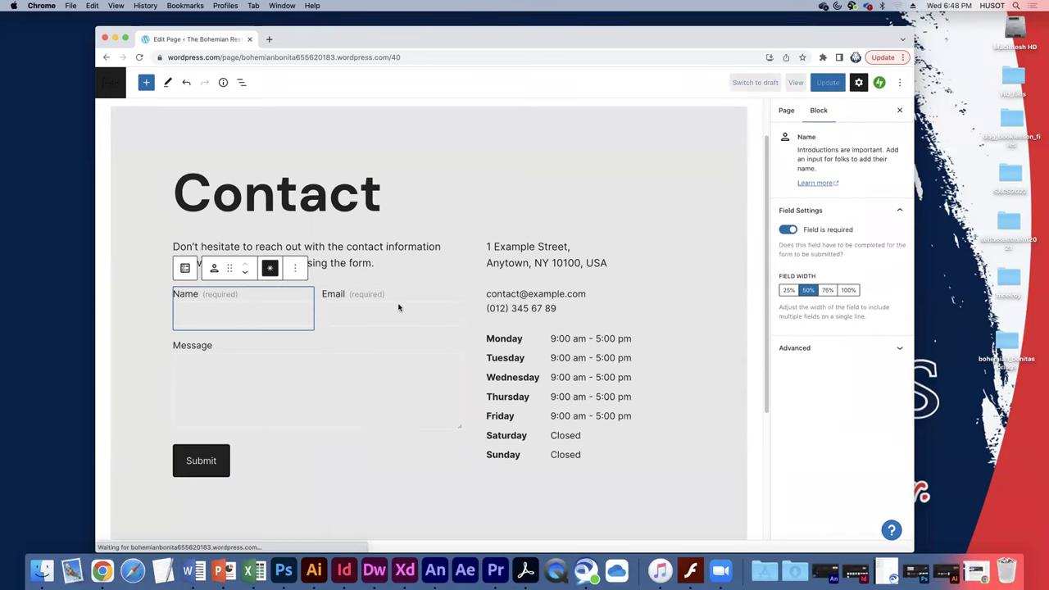
{"action": "left_click", "coordinate": [537, 246]}
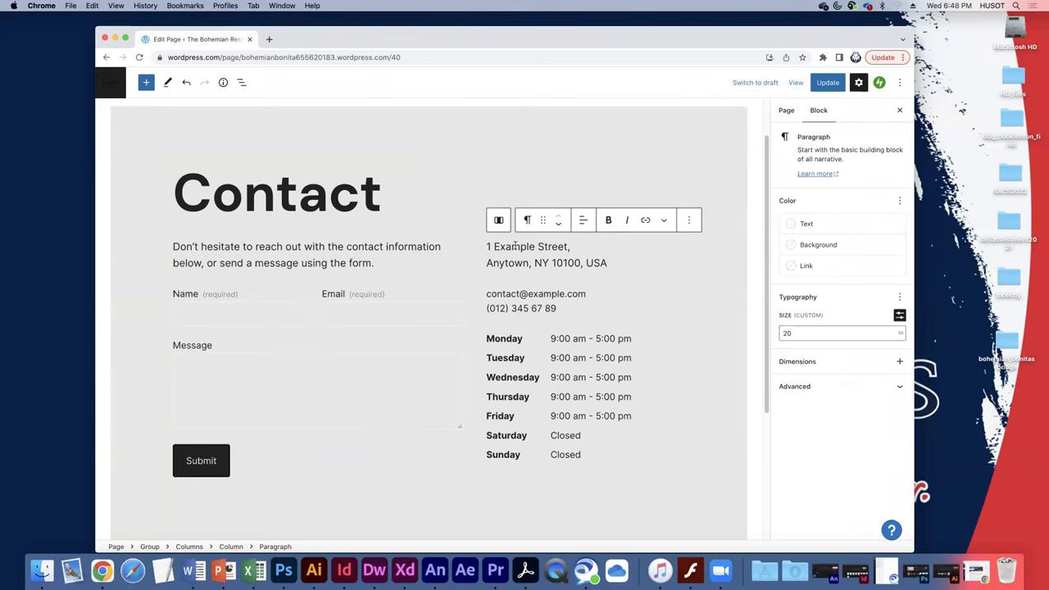
Try replacing the contact email link's URL and display text with the owner's email address.
{"action": "left_click_drag", "start_coordinate": [516, 245], "coordinate": [549, 262]}
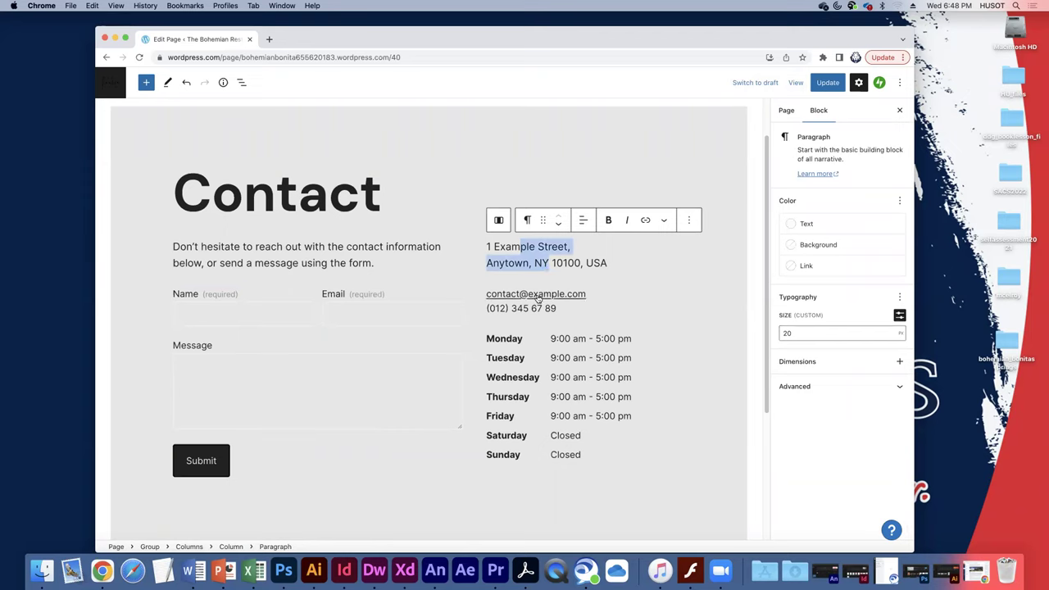
{"action": "left_click", "coordinate": [534, 297]}
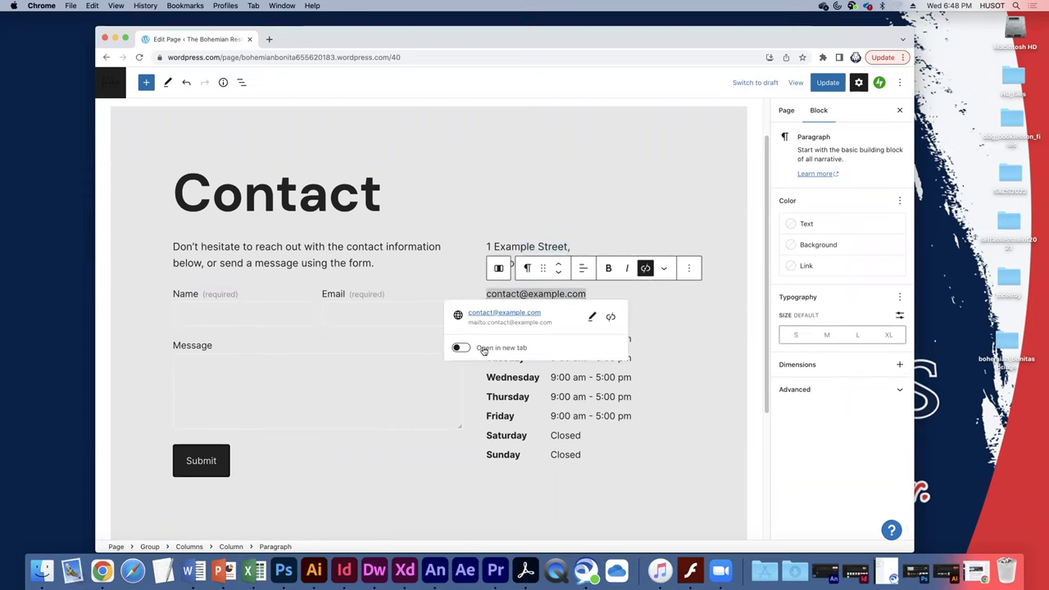
{"action": "left_click", "coordinate": [591, 316]}
{"action": "left_click_drag", "start_coordinate": [572, 349], "coordinate": [512, 348]}
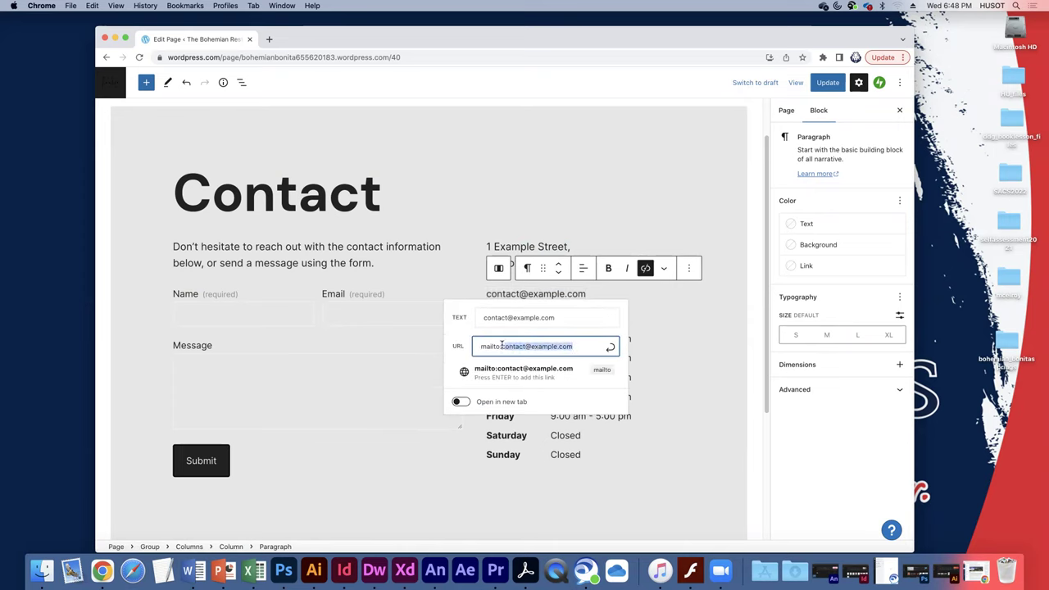
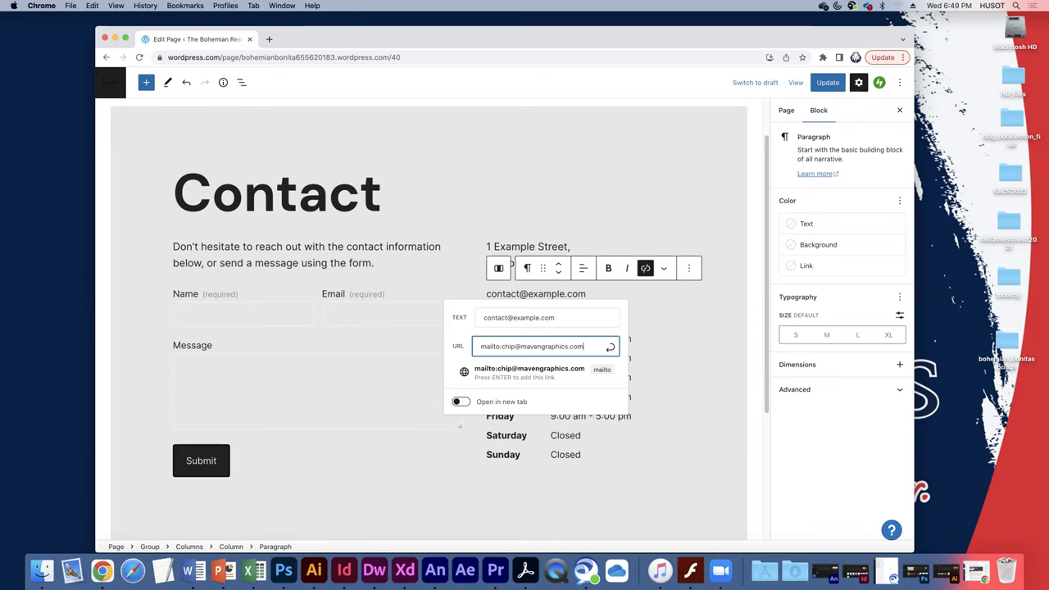
{"action": "left_click", "coordinate": [549, 320]}
{"action": "left_click_drag", "start_coordinate": [553, 317], "coordinate": [448, 307]}
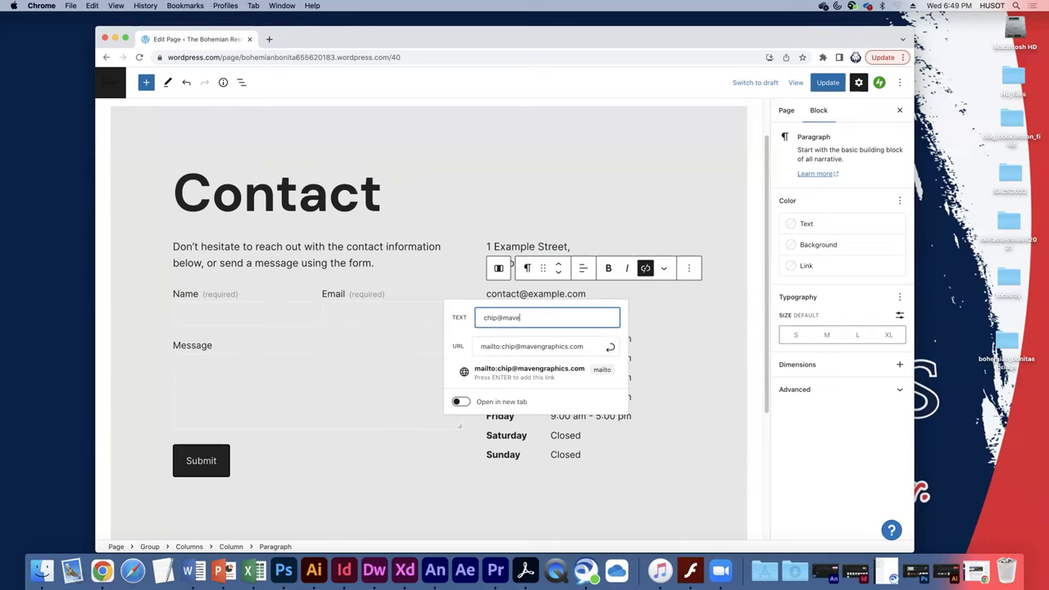
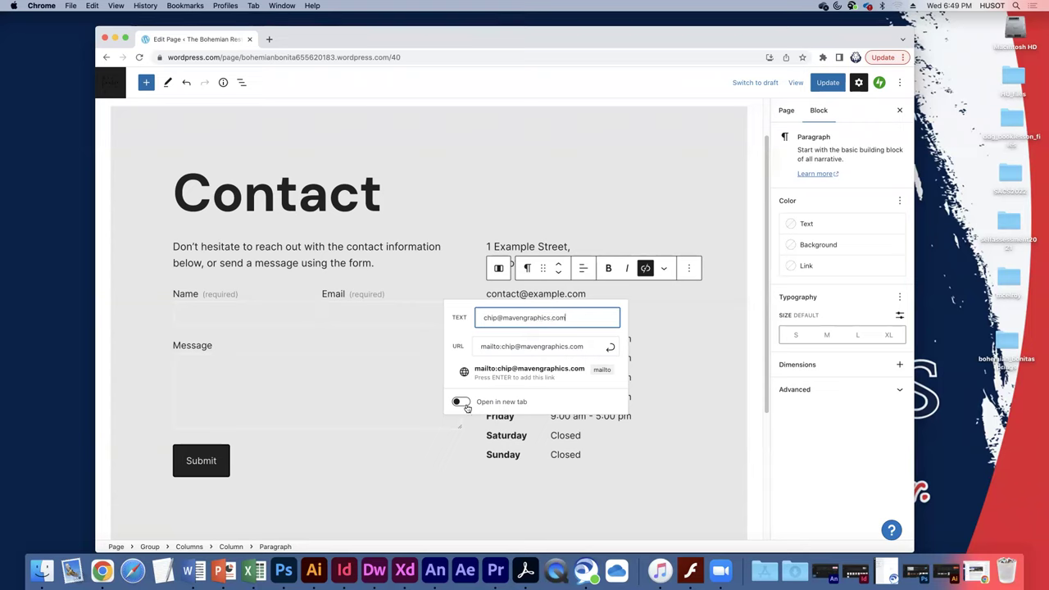
{"action": "left_click", "coordinate": [573, 477]}
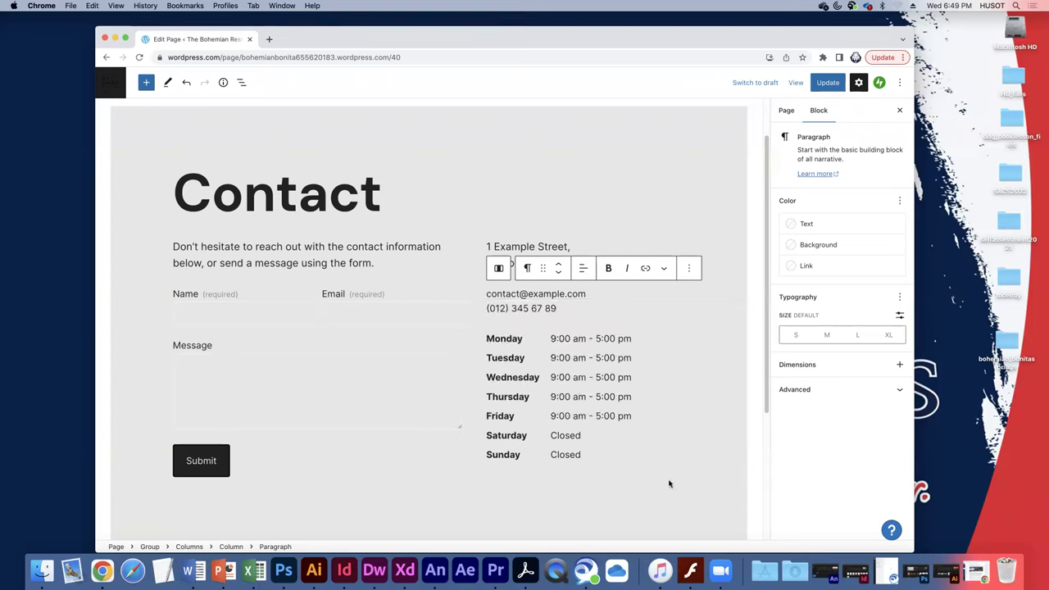
Reselect the email paragraph and apply the owner's email address as the link text.
{"action": "left_click", "coordinate": [679, 417]}
{"action": "left_click", "coordinate": [611, 289]}
{"action": "left_click", "coordinate": [534, 295]}
{"action": "left_click", "coordinate": [592, 316]}
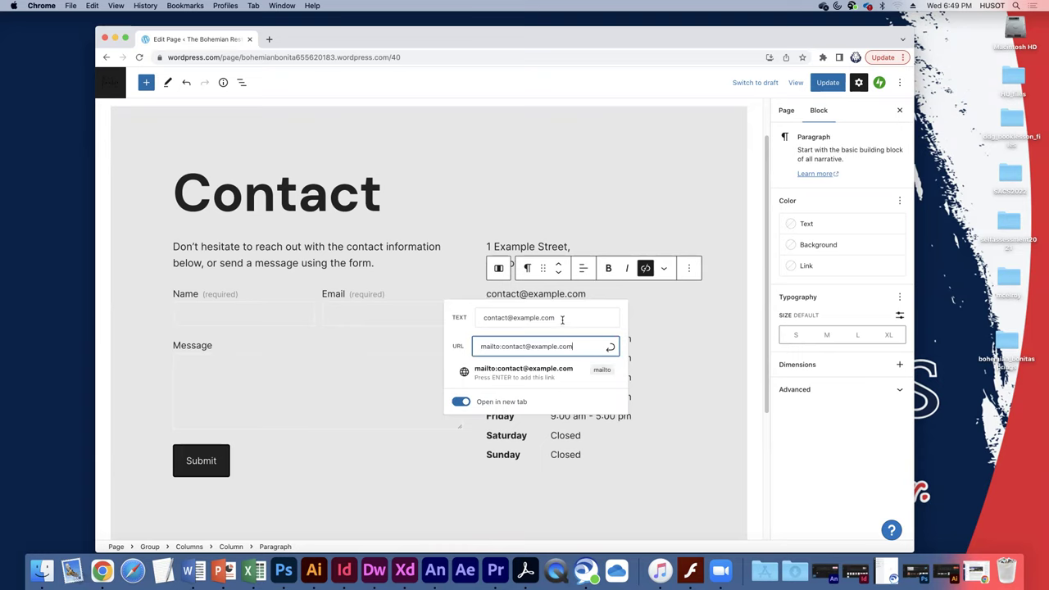
{"action": "left_click_drag", "start_coordinate": [558, 317], "coordinate": [478, 315]}
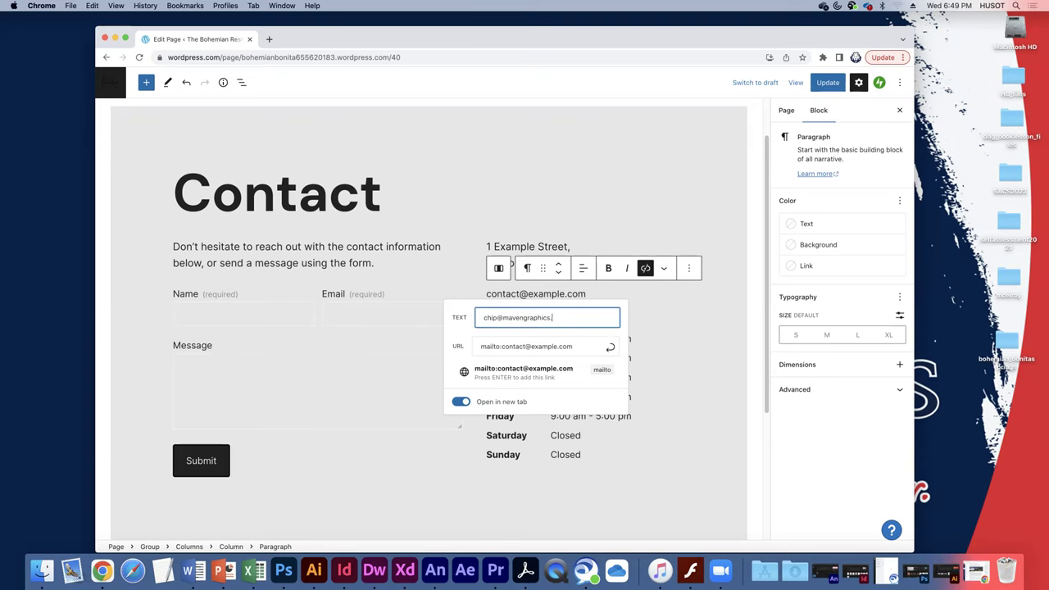
{"action": "key", "text": "Return"}
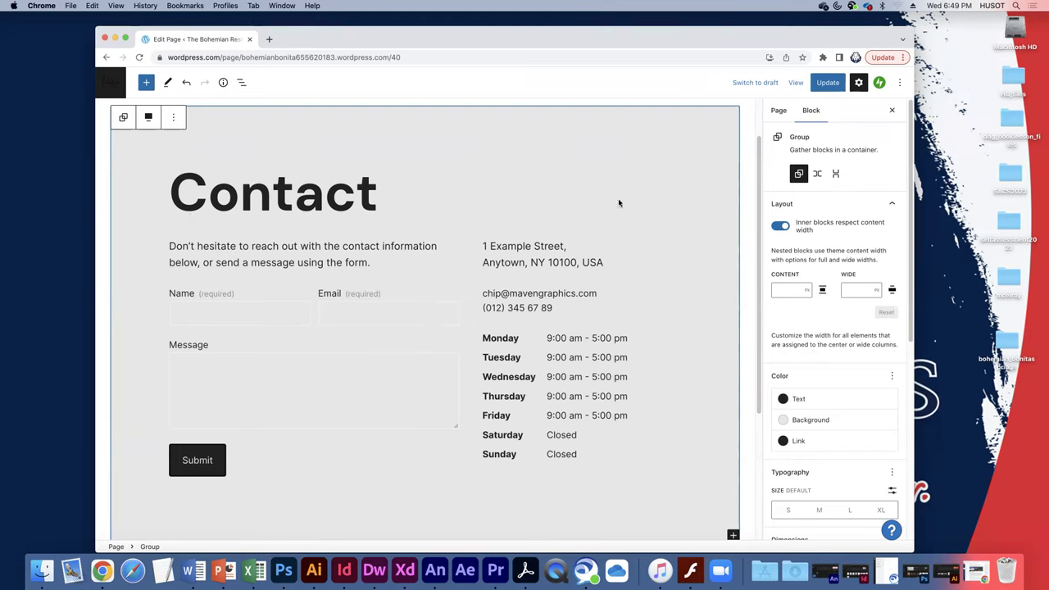
Select the Contact heading's Group block and Update the page to publish the new email.
{"action": "left_click", "coordinate": [614, 171]}
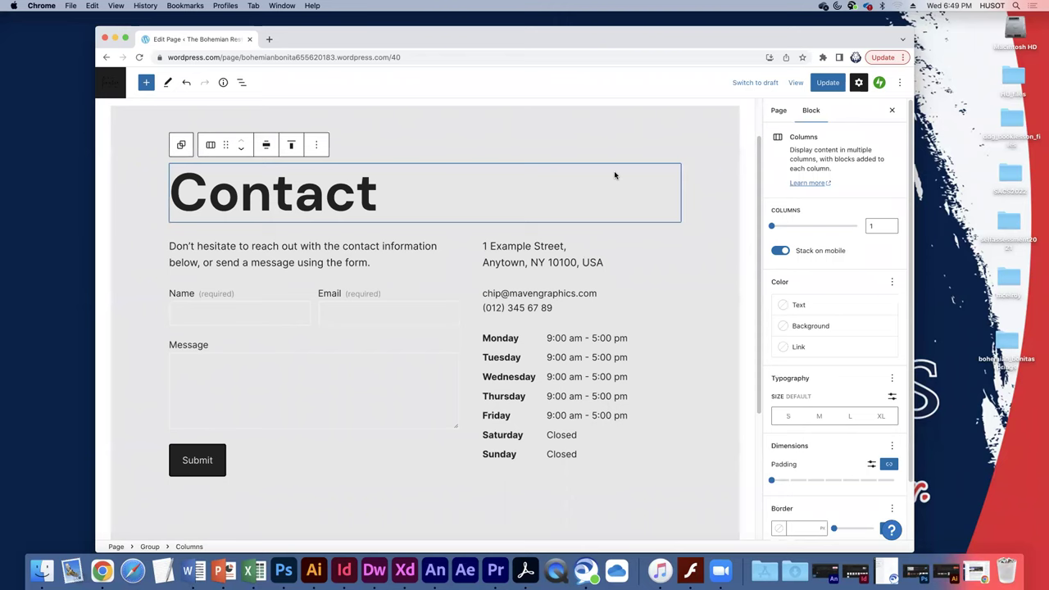
{"action": "left_click", "coordinate": [655, 152]}
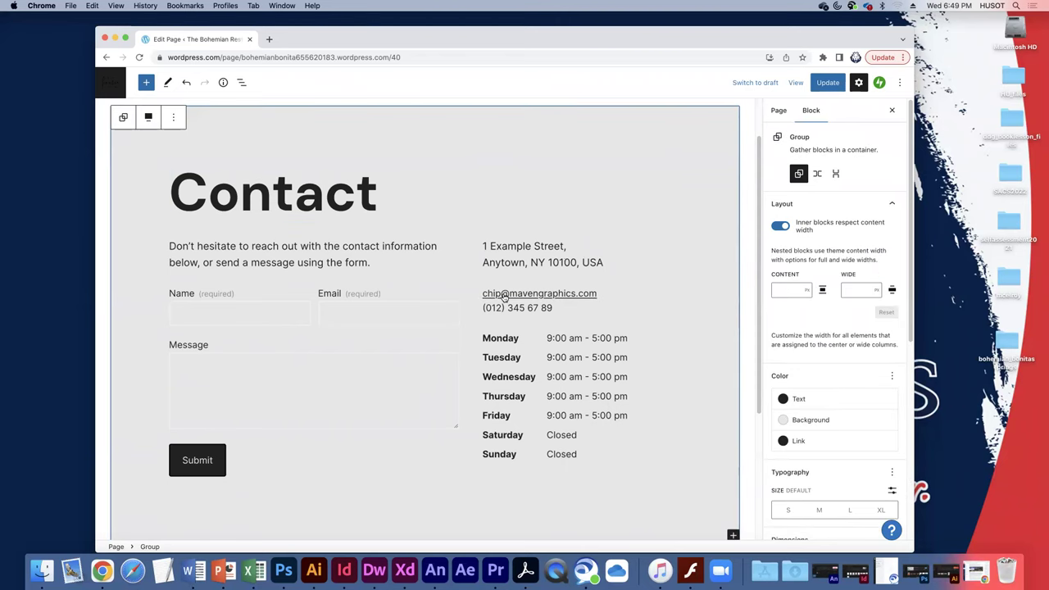
{"action": "scroll", "coordinate": [510, 295], "scroll_direction": "up", "scroll_amount": 2}
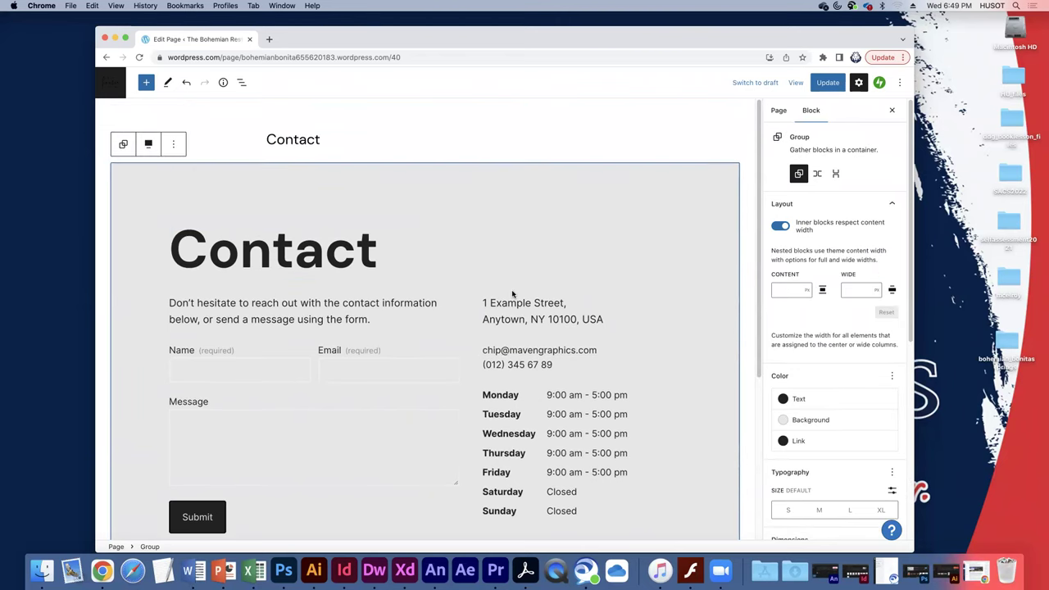
{"action": "scroll", "coordinate": [539, 289], "scroll_direction": "down", "scroll_amount": 6}
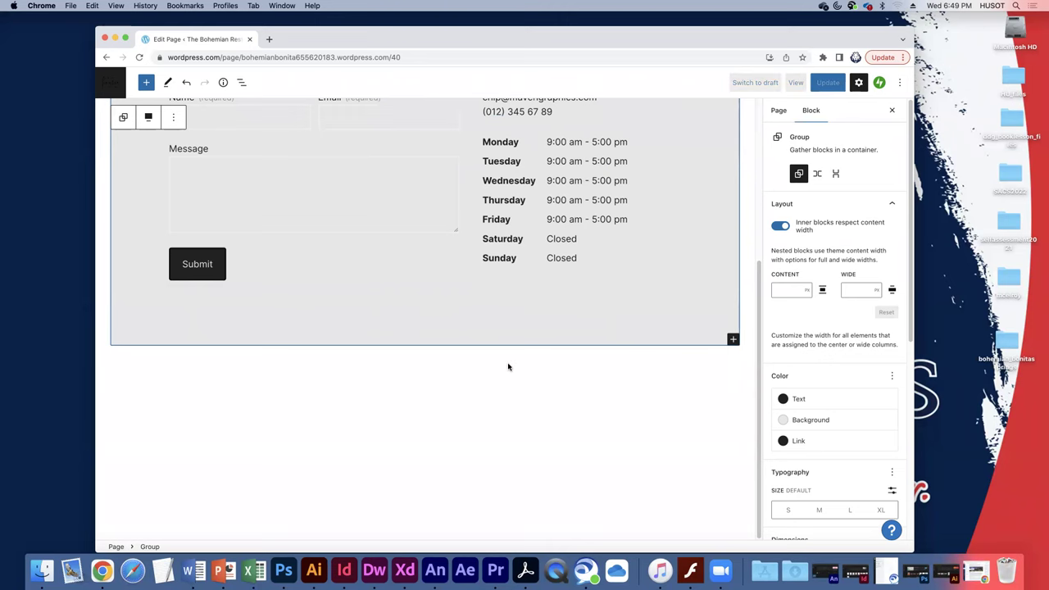
{"action": "scroll", "coordinate": [508, 366], "scroll_direction": "up", "scroll_amount": 6}
{"action": "left_click", "coordinate": [826, 83]}
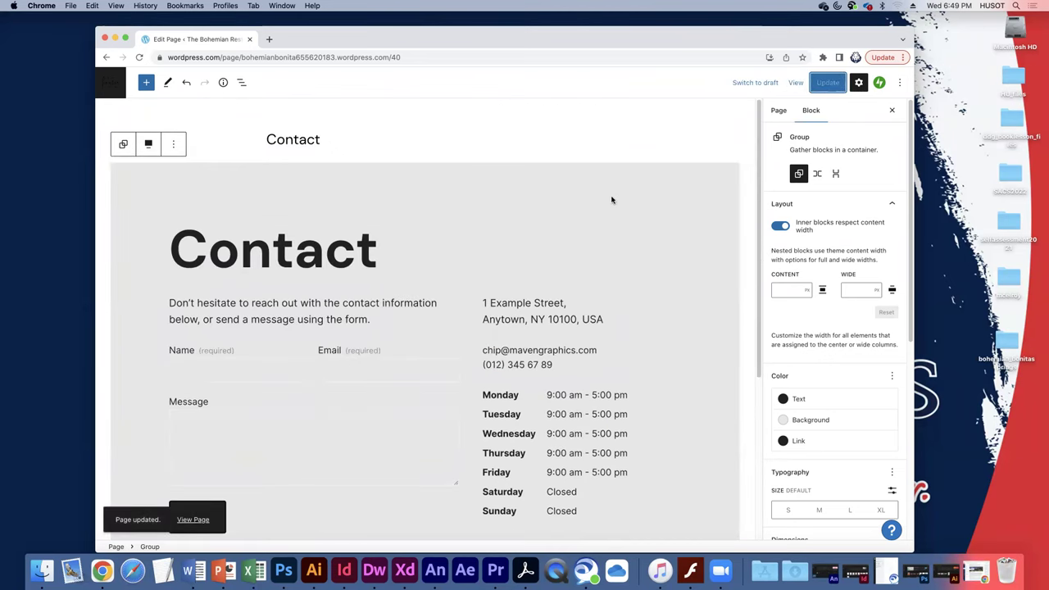
View the updated Contact page live on the restaurant site.
{"action": "left_click", "coordinate": [193, 519]}
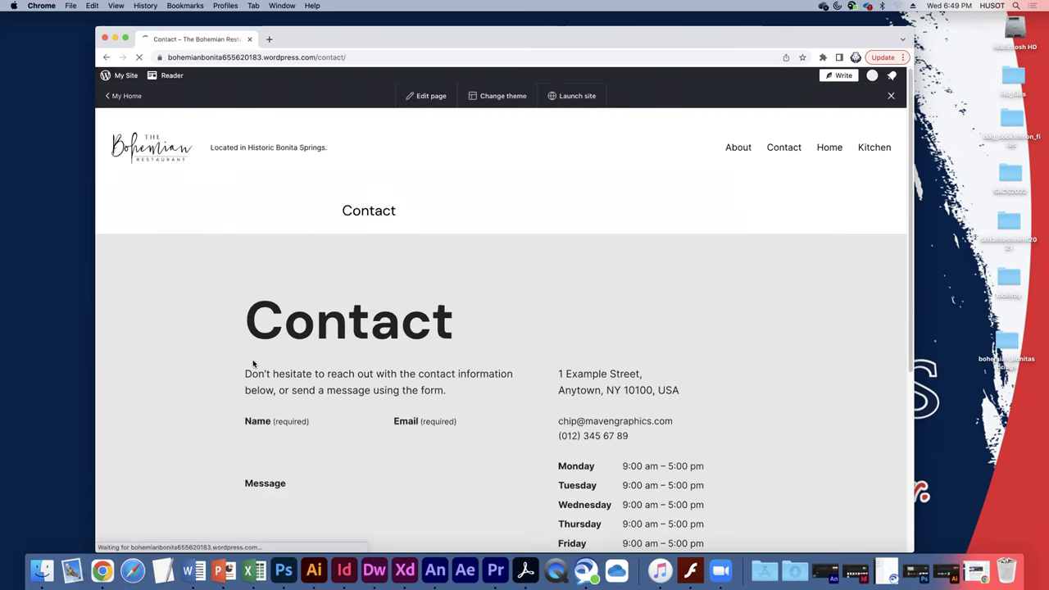
{"action": "scroll", "coordinate": [254, 363], "scroll_direction": "down", "scroll_amount": 5}
{"action": "scroll", "coordinate": [254, 361], "scroll_direction": "up", "scroll_amount": 6}
{"action": "scroll", "coordinate": [254, 361], "scroll_direction": "down", "scroll_amount": 4}
{"action": "scroll", "coordinate": [253, 358], "scroll_direction": "up", "scroll_amount": 4}
Browse the live Home and About pages, then return to the My Home dashboard.
{"action": "left_click", "coordinate": [828, 148]}
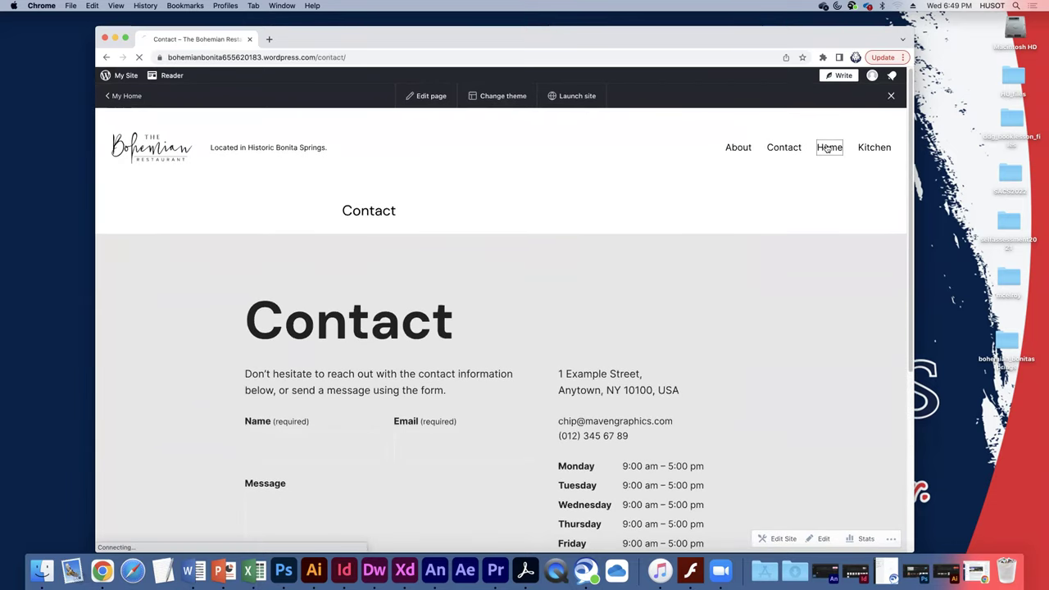
{"action": "scroll", "coordinate": [347, 256], "scroll_direction": "down", "scroll_amount": 3}
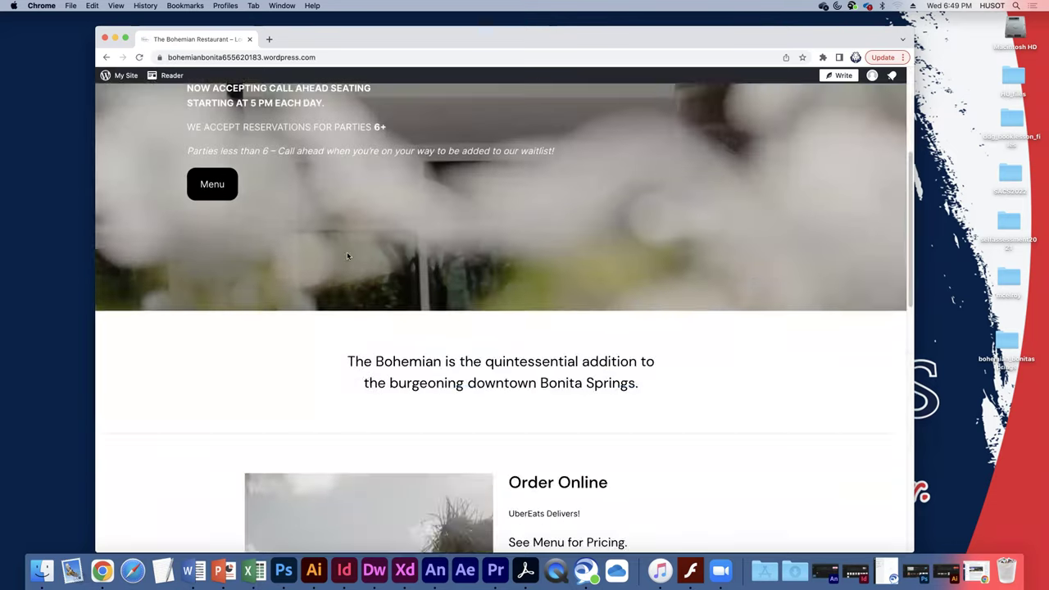
{"action": "scroll", "coordinate": [346, 255], "scroll_direction": "down", "scroll_amount": 10}
{"action": "scroll", "coordinate": [346, 255], "scroll_direction": "up", "scroll_amount": 12}
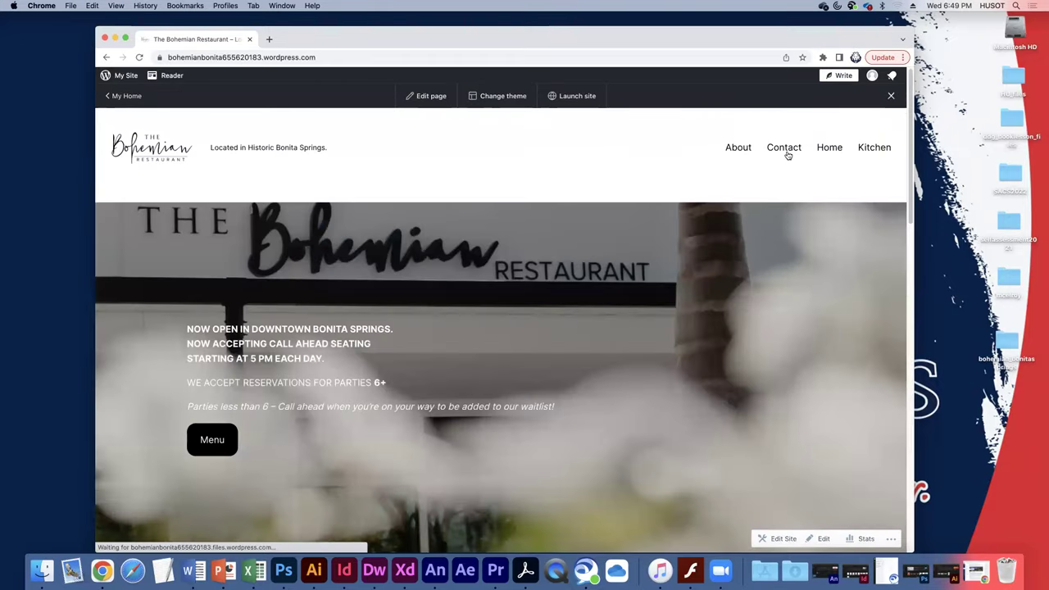
{"action": "left_click", "coordinate": [736, 149]}
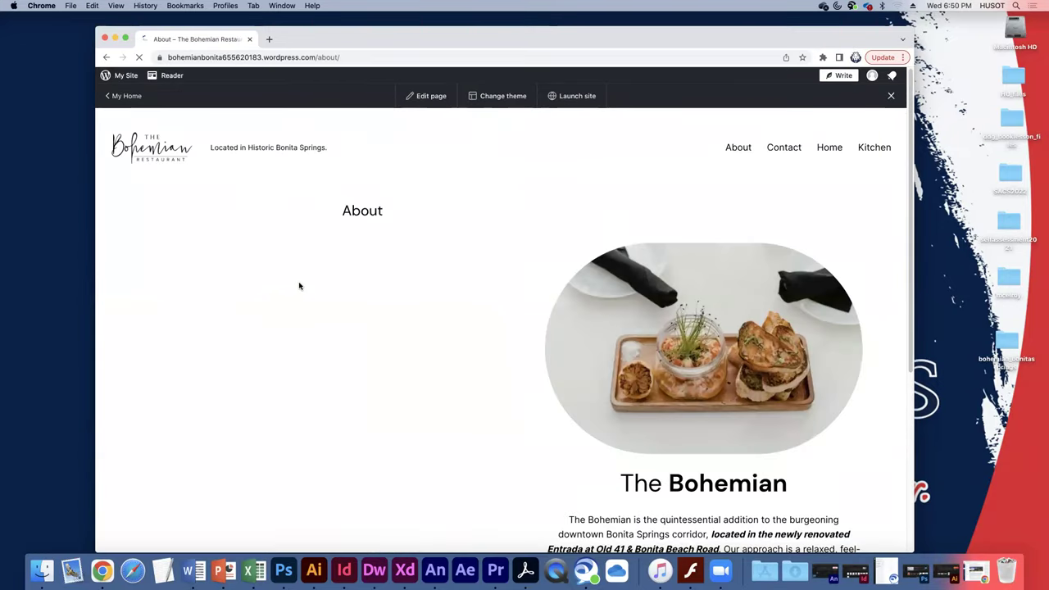
{"action": "scroll", "coordinate": [298, 281], "scroll_direction": "down", "scroll_amount": 6}
{"action": "scroll", "coordinate": [347, 270], "scroll_direction": "up", "scroll_amount": 6}
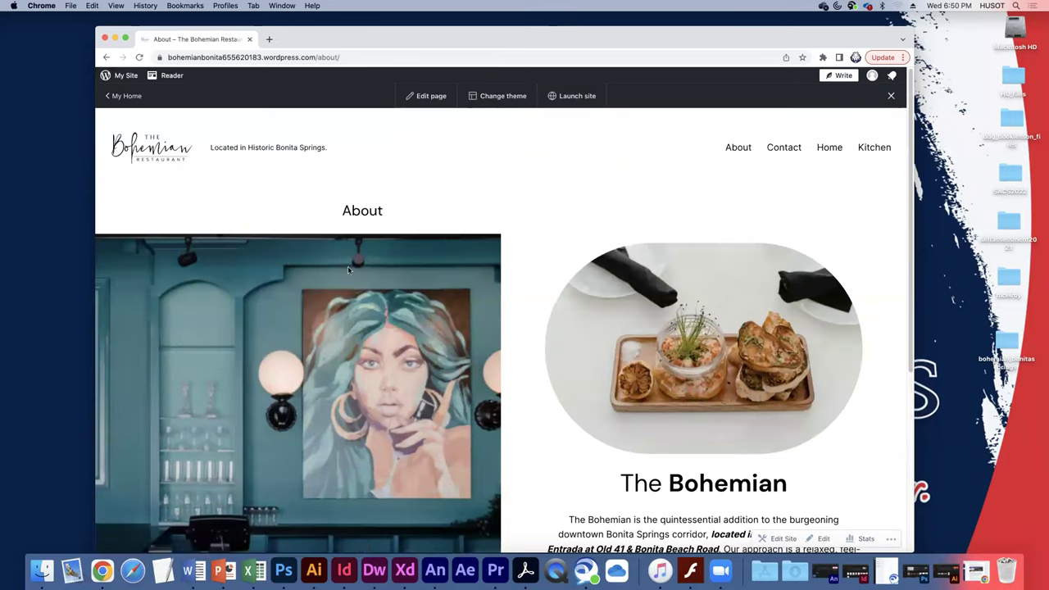
{"action": "left_click", "coordinate": [116, 97]}
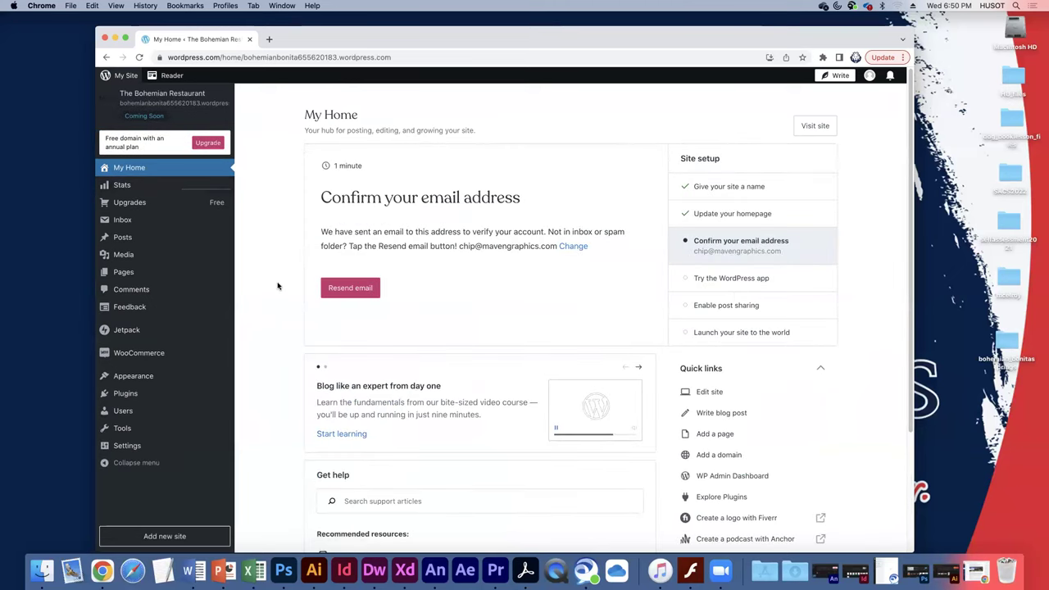
From the Pages list, start a new page to bring up the Add a page layout chooser.
{"action": "left_click", "coordinate": [143, 276]}
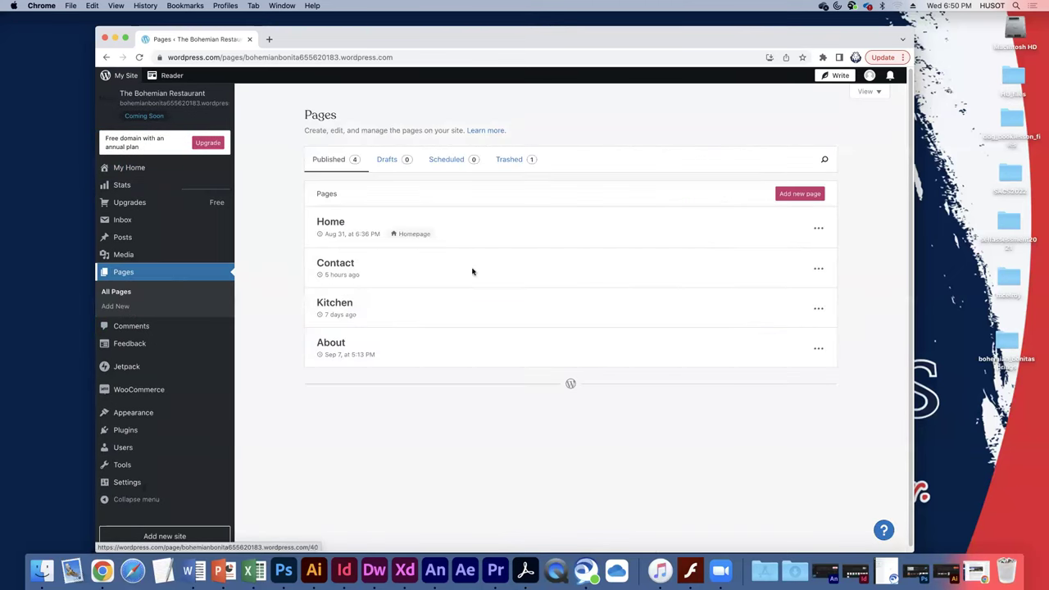
{"action": "left_click", "coordinate": [815, 192]}
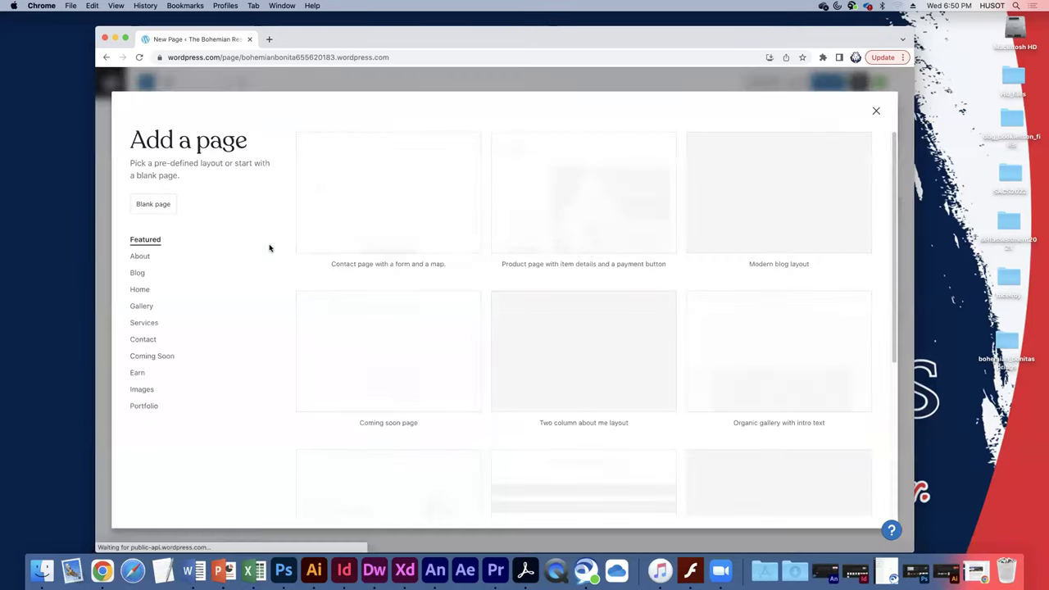
Preview the Contact page layouts, close the chooser unused, and go back to View Pages.
{"action": "left_click", "coordinate": [144, 339]}
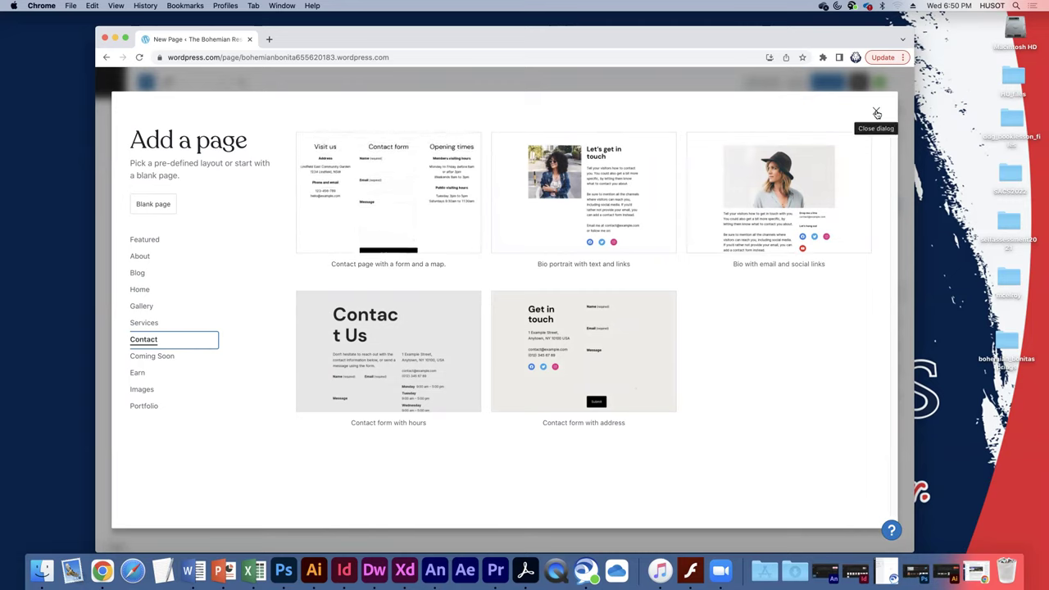
{"action": "left_click", "coordinate": [876, 113]}
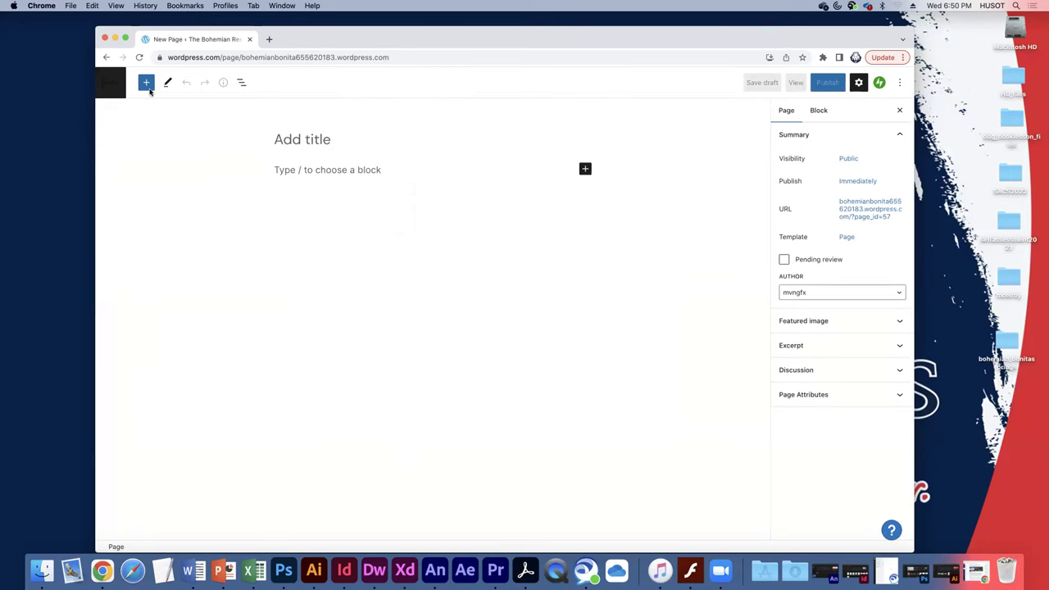
{"action": "left_click", "coordinate": [102, 83]}
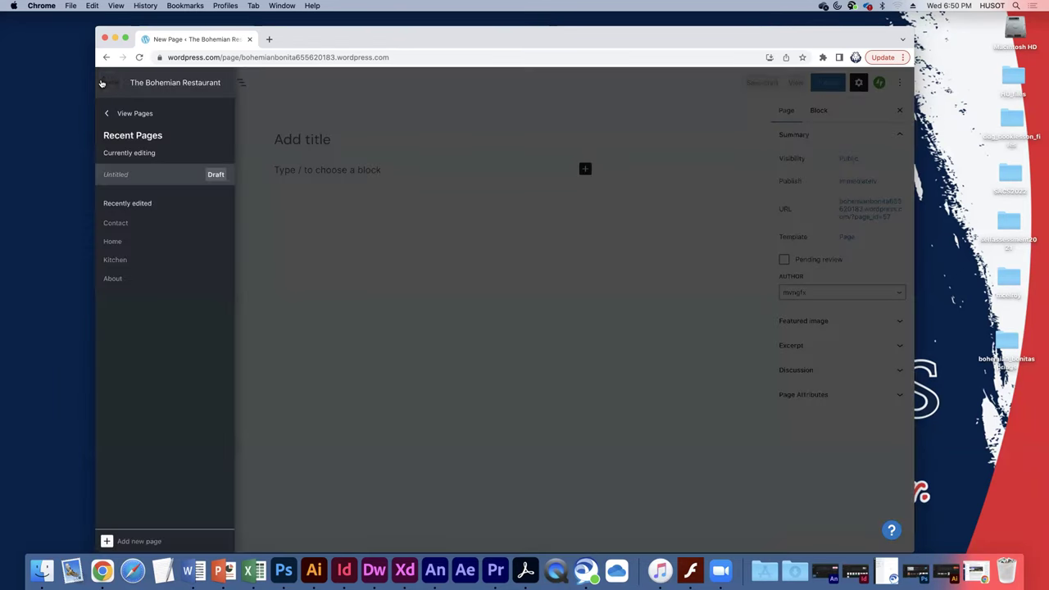
{"action": "left_click", "coordinate": [129, 117]}
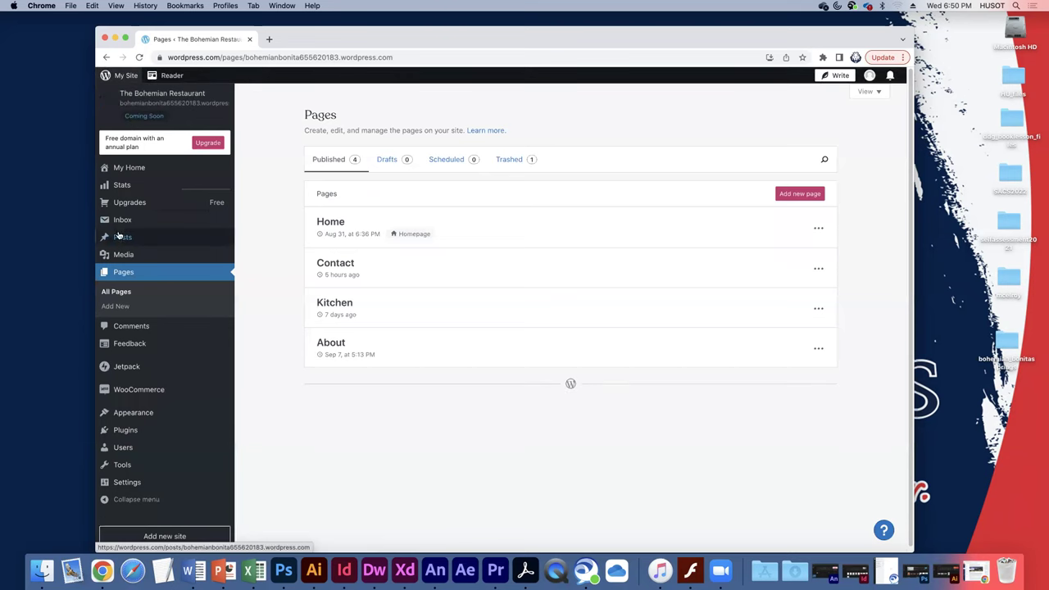
{"action": "left_click", "coordinate": [129, 367]}
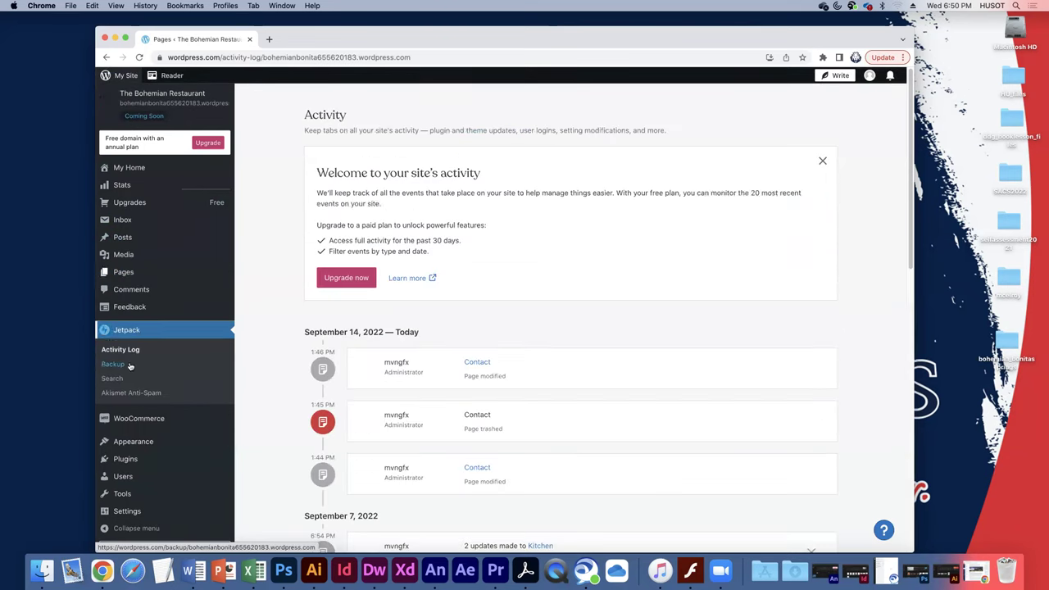
{"action": "scroll", "coordinate": [482, 356], "scroll_direction": "down", "scroll_amount": 2}
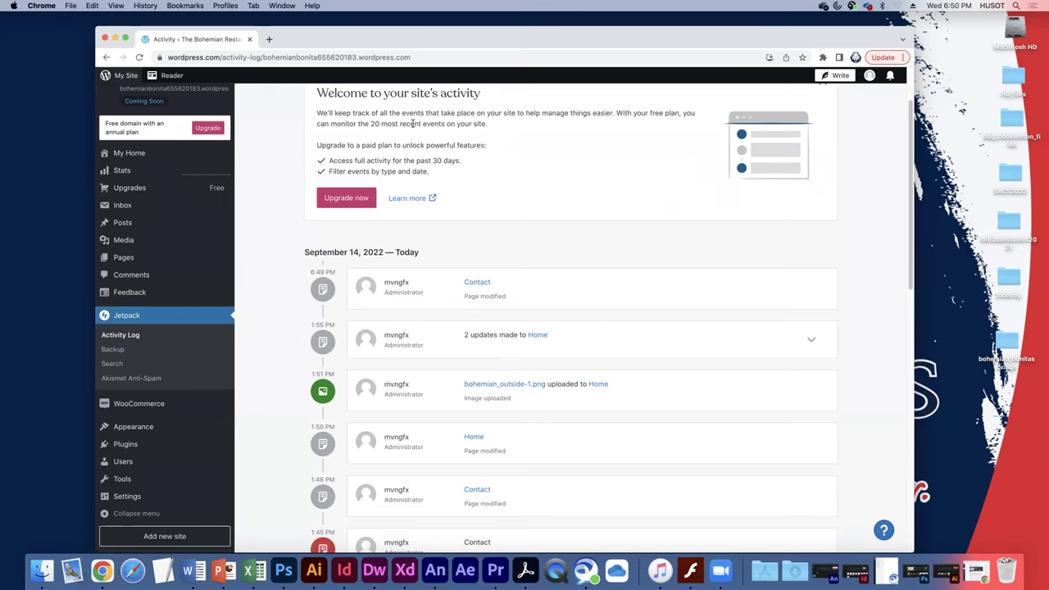
{"action": "left_click_drag", "start_coordinate": [392, 113], "coordinate": [426, 156]}
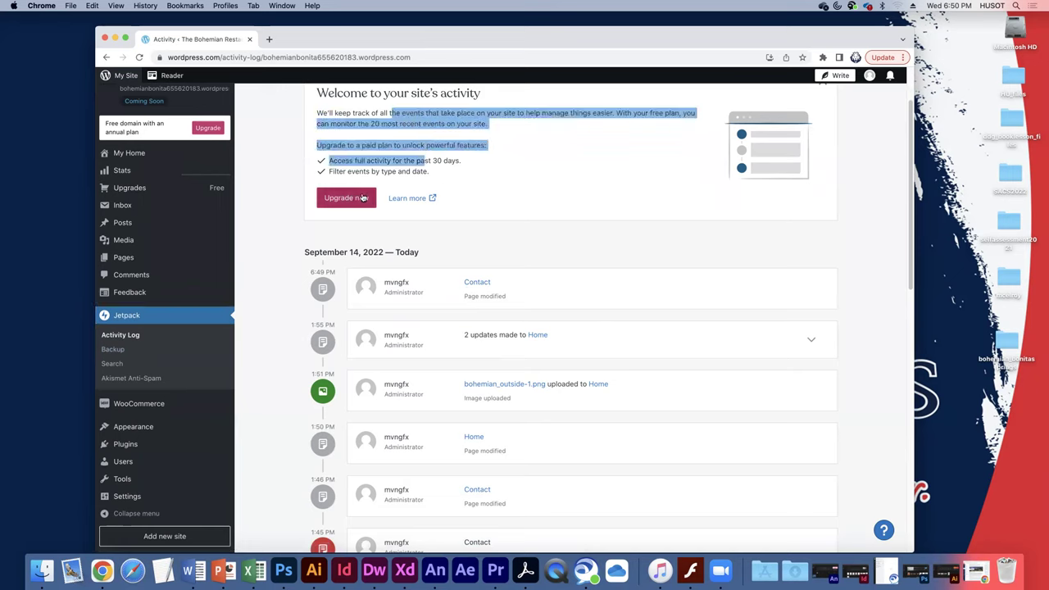
{"action": "scroll", "coordinate": [306, 368], "scroll_direction": "down", "scroll_amount": 3}
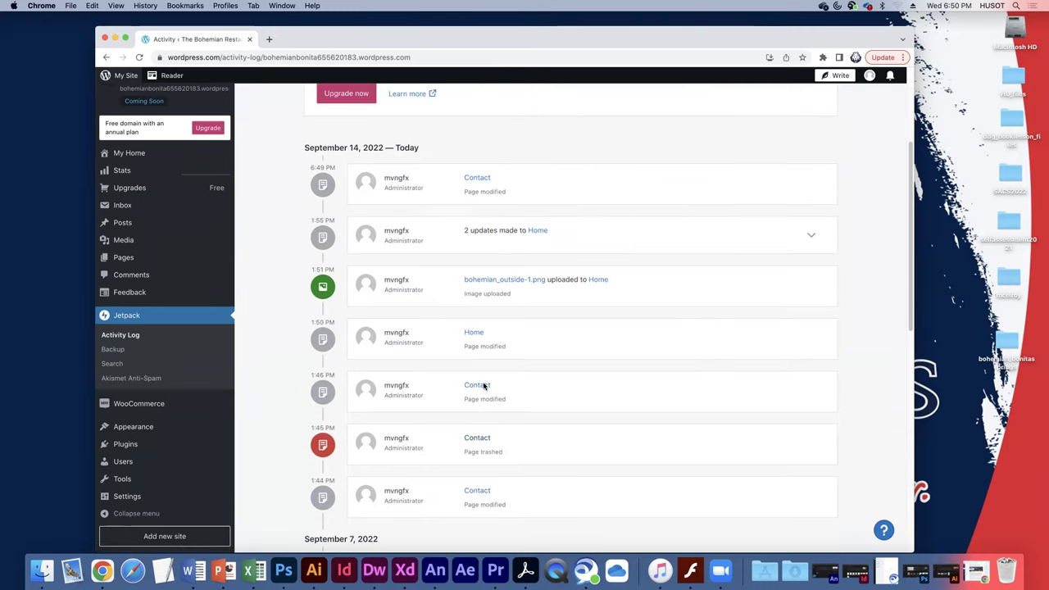
{"action": "scroll", "coordinate": [282, 318], "scroll_direction": "down", "scroll_amount": 5}
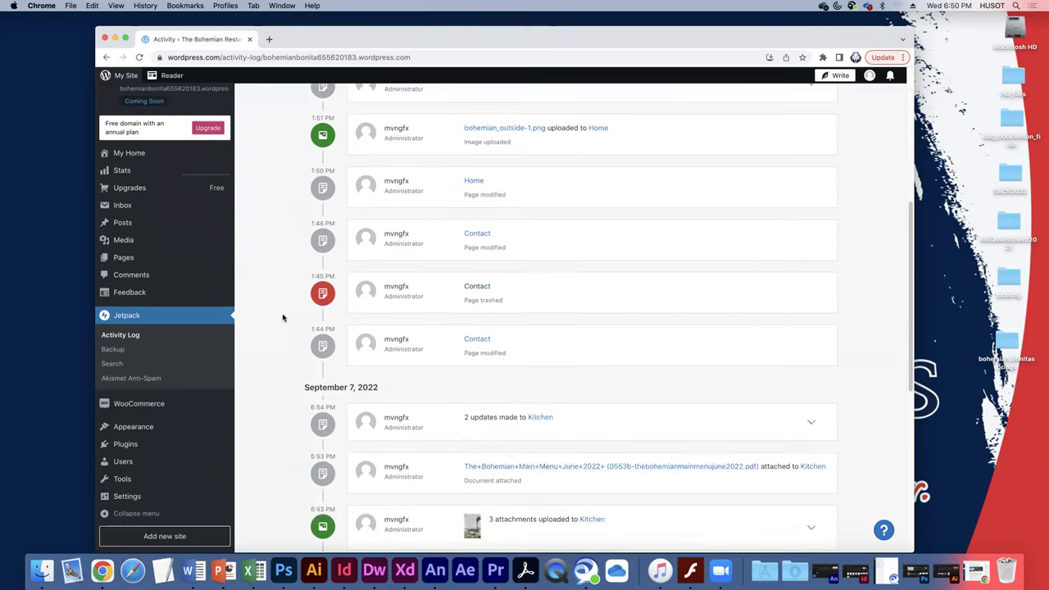
{"action": "scroll", "coordinate": [283, 316], "scroll_direction": "up", "scroll_amount": 10}
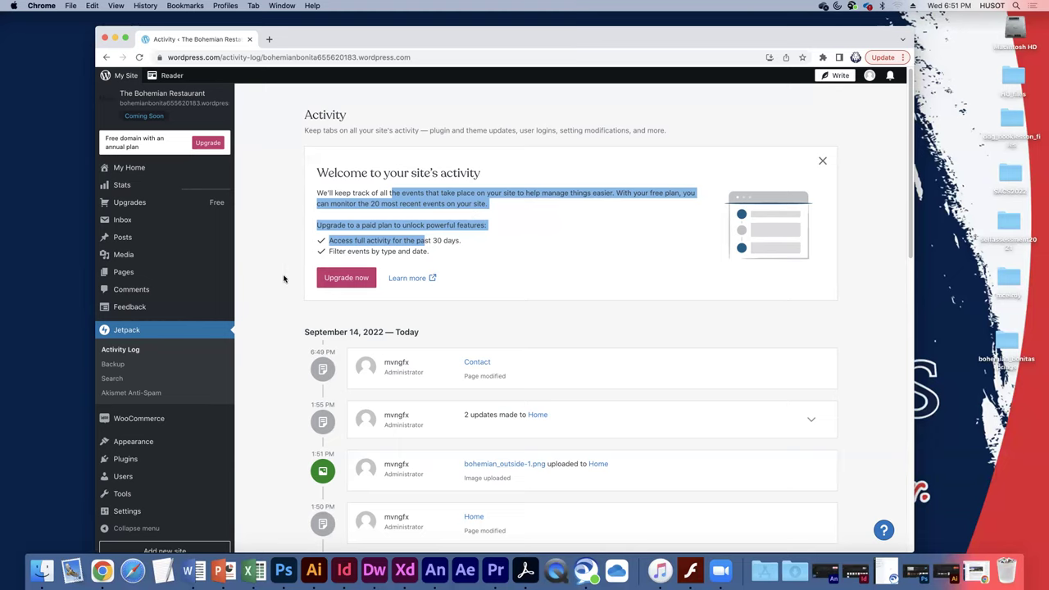
{"action": "scroll", "coordinate": [164, 409], "scroll_direction": "down", "scroll_amount": 1}
Open Plugins and scroll through the premium, editor's pick and free listings, then back up.
{"action": "left_click", "coordinate": [143, 446]}
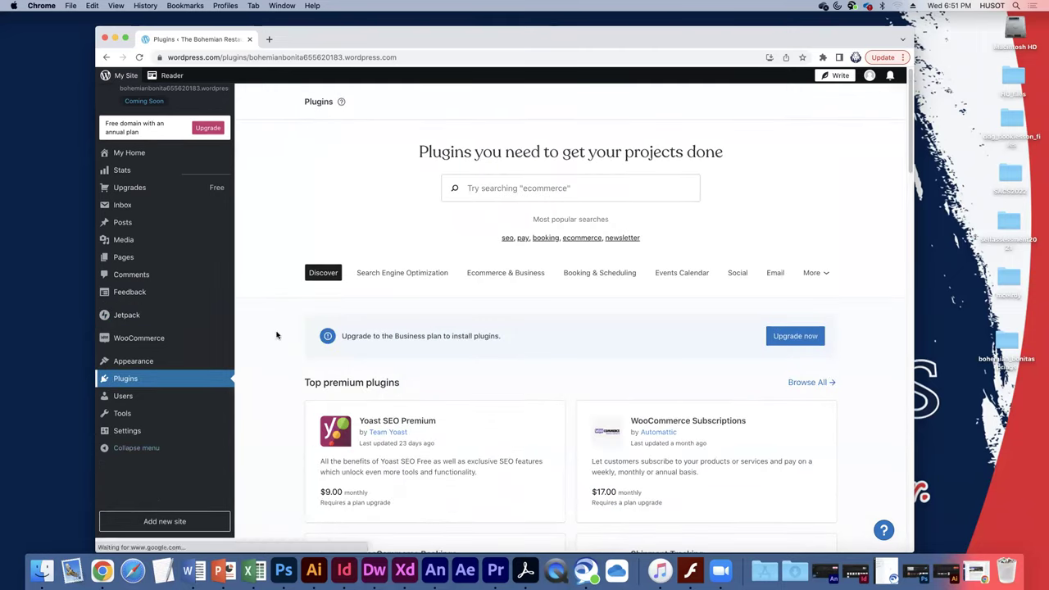
{"action": "scroll", "coordinate": [410, 287], "scroll_direction": "down", "scroll_amount": 2}
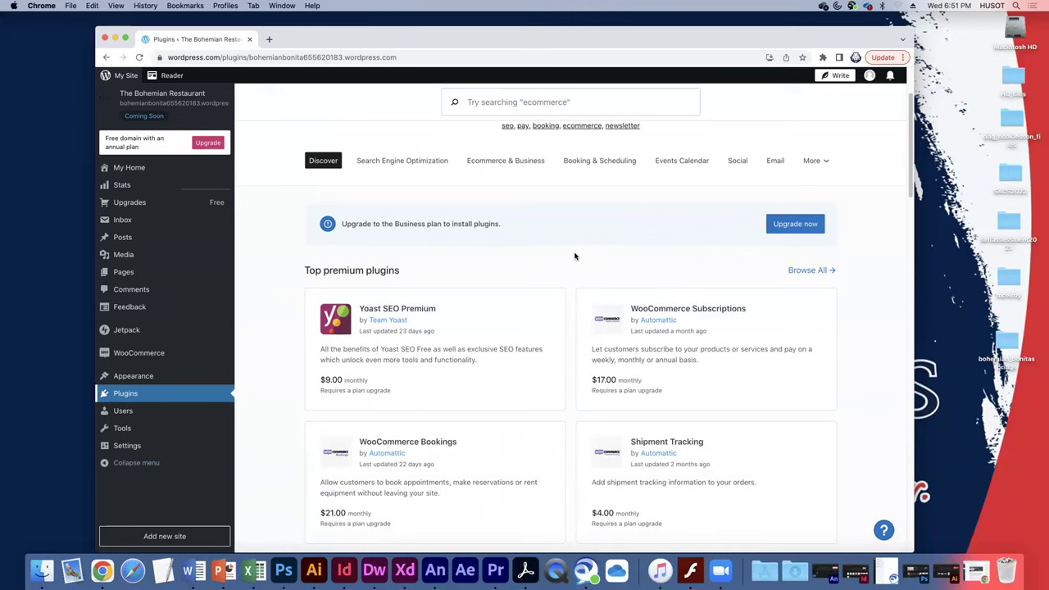
{"action": "scroll", "coordinate": [534, 347], "scroll_direction": "down", "scroll_amount": 4}
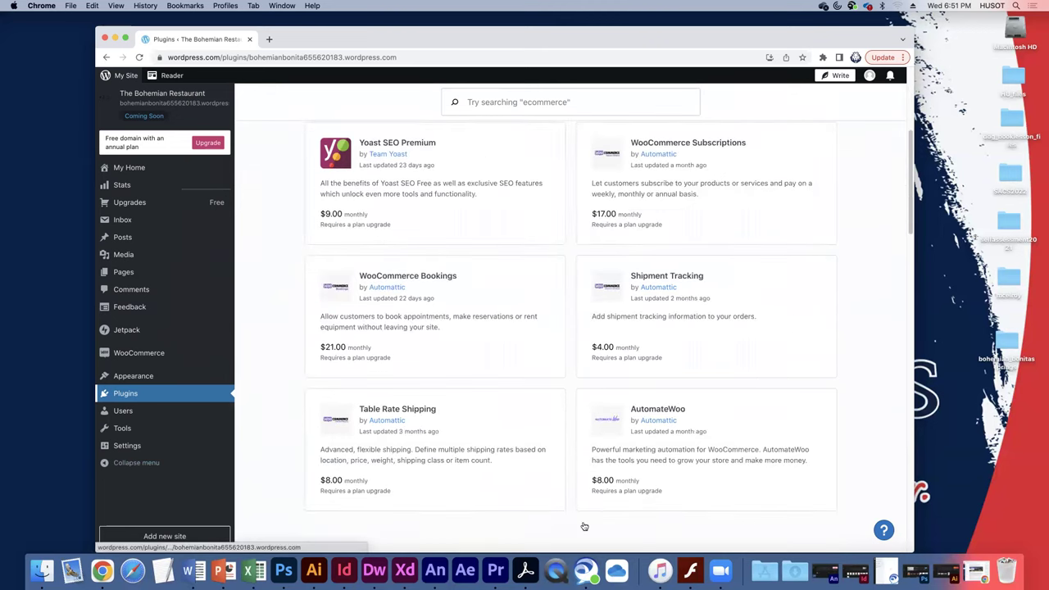
{"action": "scroll", "coordinate": [557, 376], "scroll_direction": "down", "scroll_amount": 4}
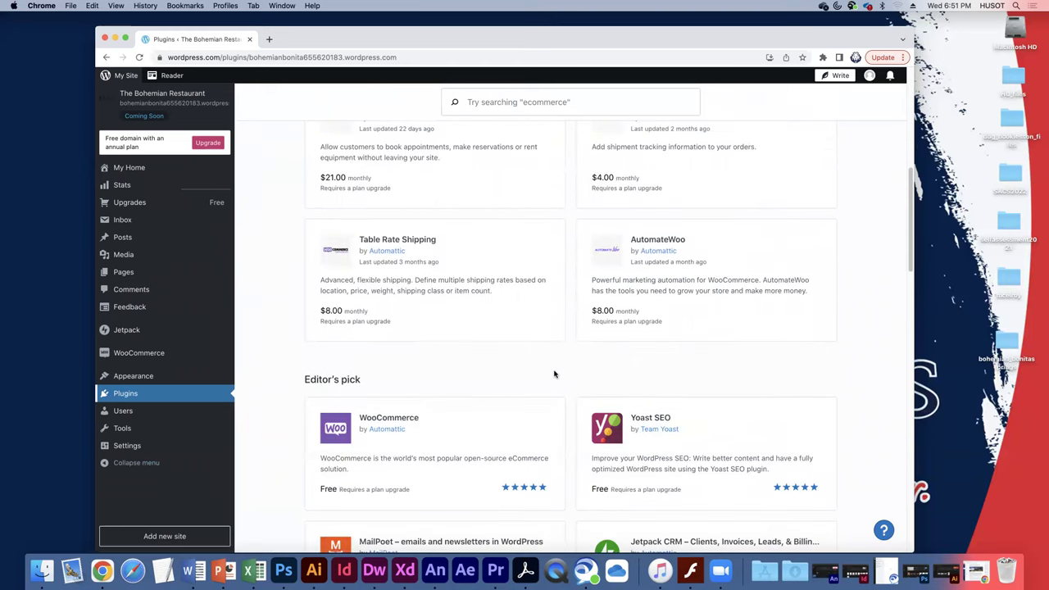
{"action": "scroll", "coordinate": [554, 375], "scroll_direction": "down", "scroll_amount": 4}
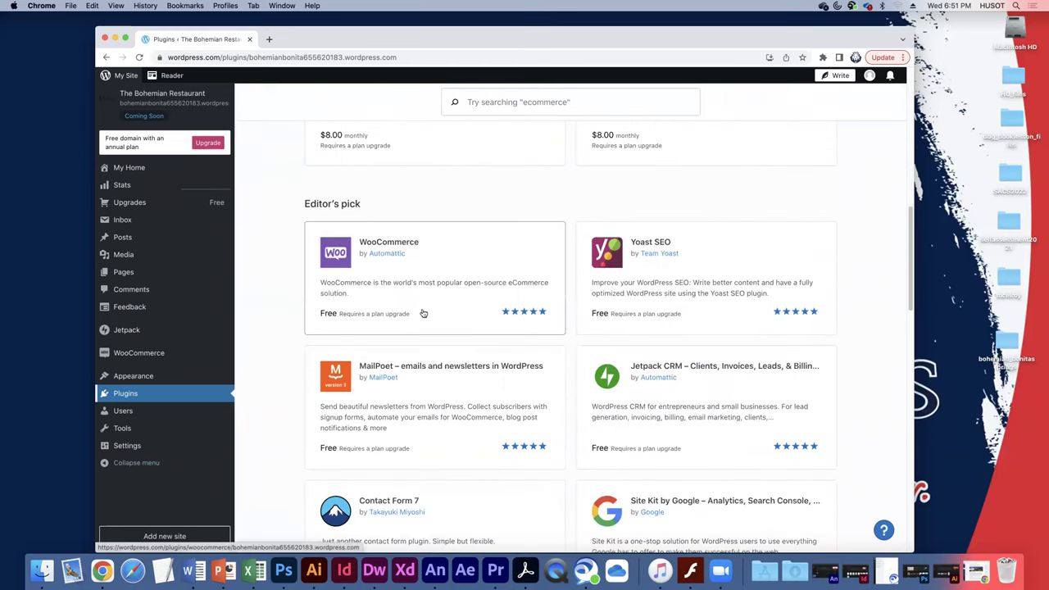
{"action": "scroll", "coordinate": [456, 394], "scroll_direction": "down", "scroll_amount": 2}
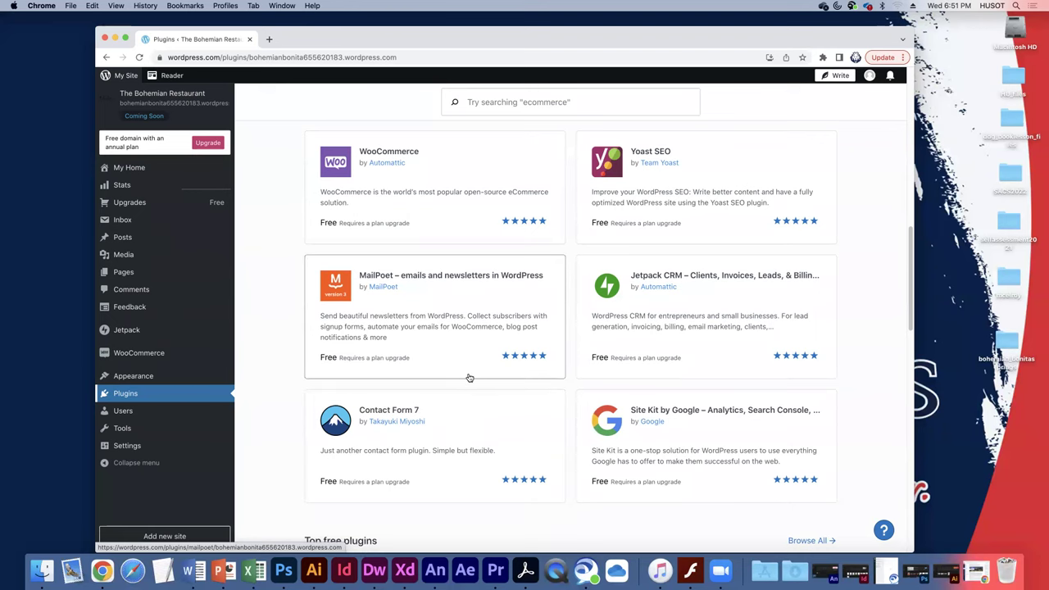
{"action": "scroll", "coordinate": [469, 377], "scroll_direction": "down", "scroll_amount": 5}
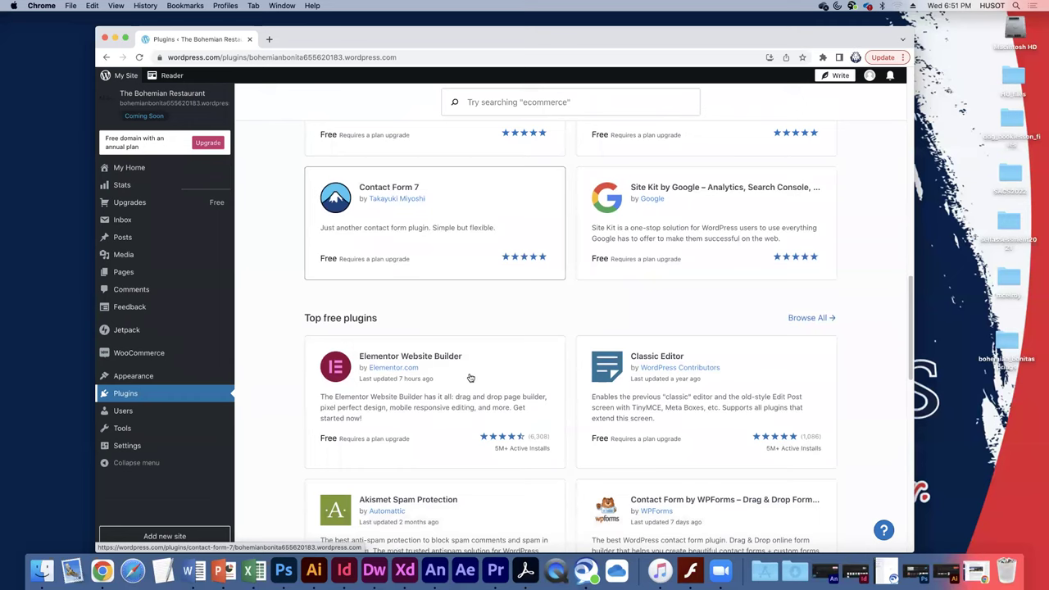
{"action": "scroll", "coordinate": [475, 379], "scroll_direction": "down", "scroll_amount": 2}
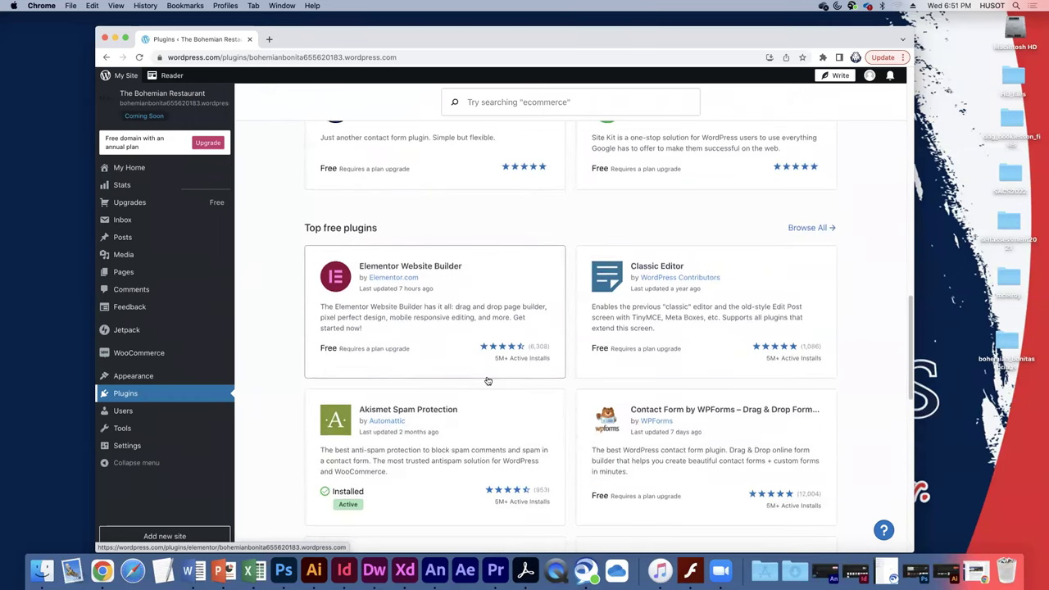
{"action": "scroll", "coordinate": [487, 381], "scroll_direction": "down", "scroll_amount": 2}
{"action": "scroll", "coordinate": [533, 331], "scroll_direction": "down", "scroll_amount": 1}
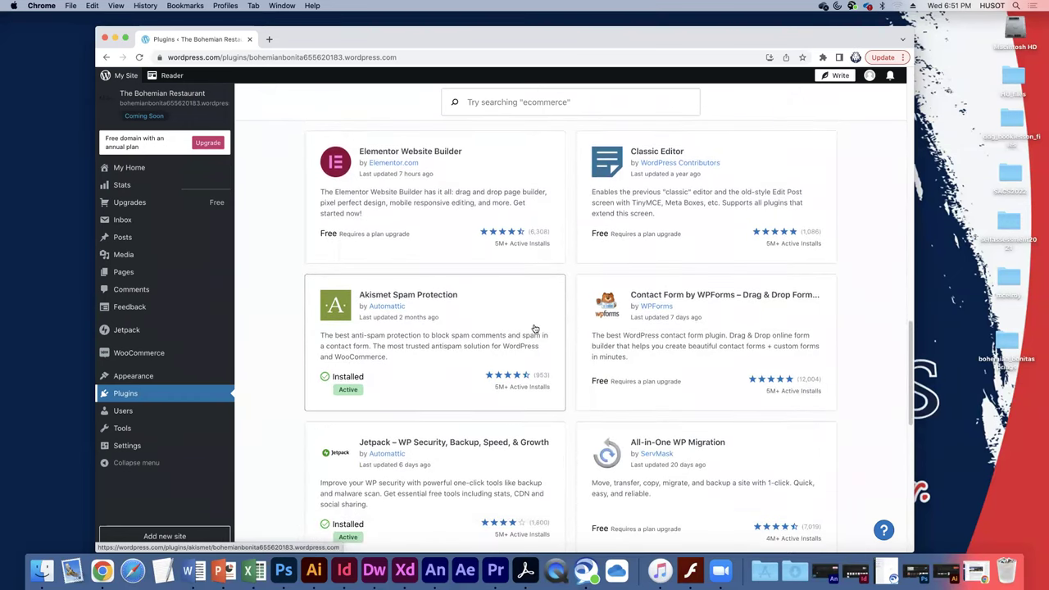
{"action": "scroll", "coordinate": [534, 330], "scroll_direction": "down", "scroll_amount": 1}
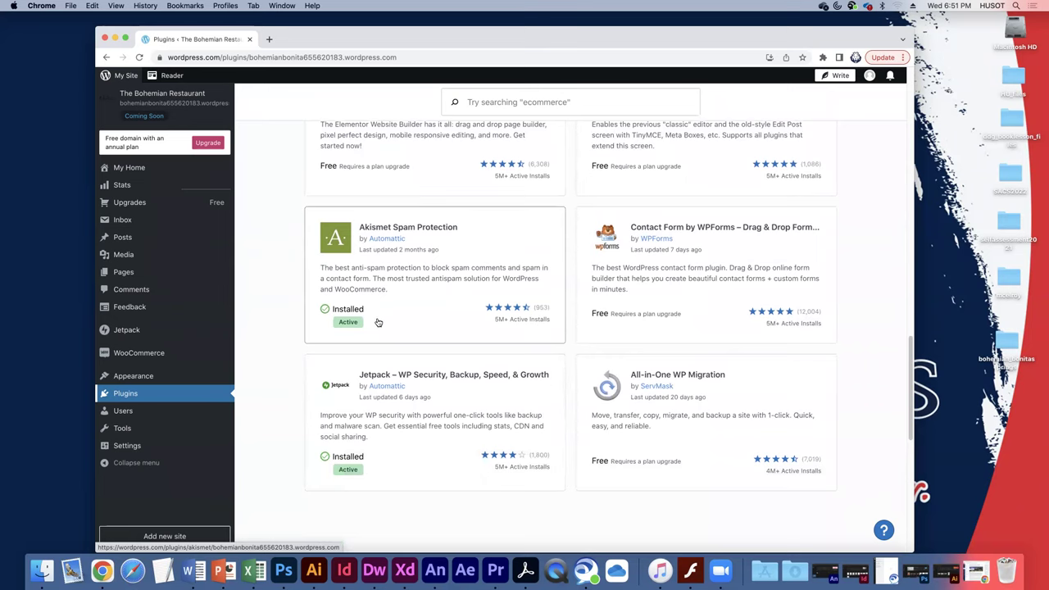
{"action": "scroll", "coordinate": [377, 322], "scroll_direction": "up", "scroll_amount": 1}
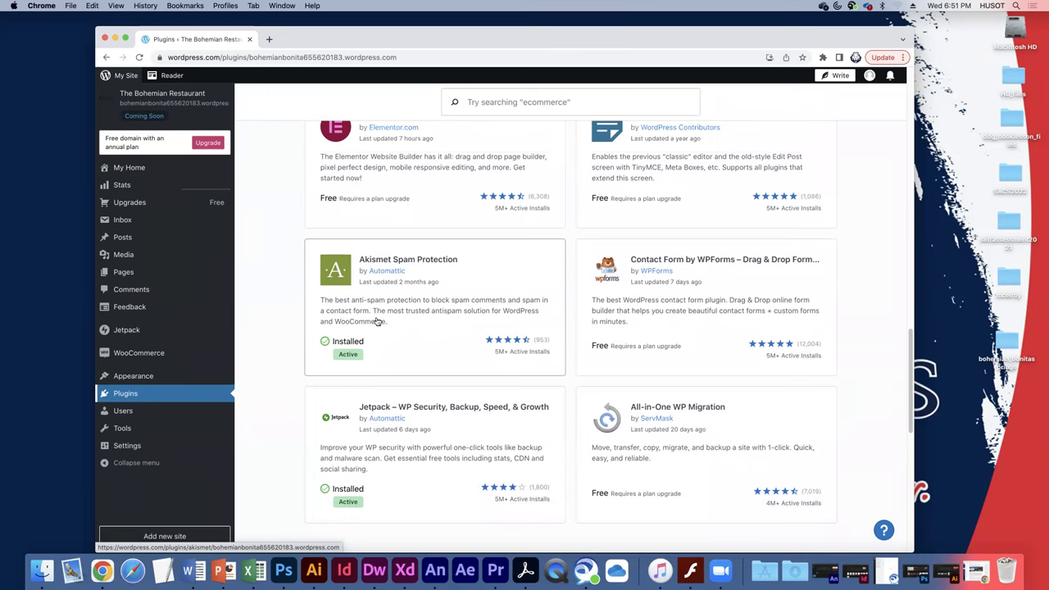
{"action": "scroll", "coordinate": [378, 319], "scroll_direction": "down", "scroll_amount": 1}
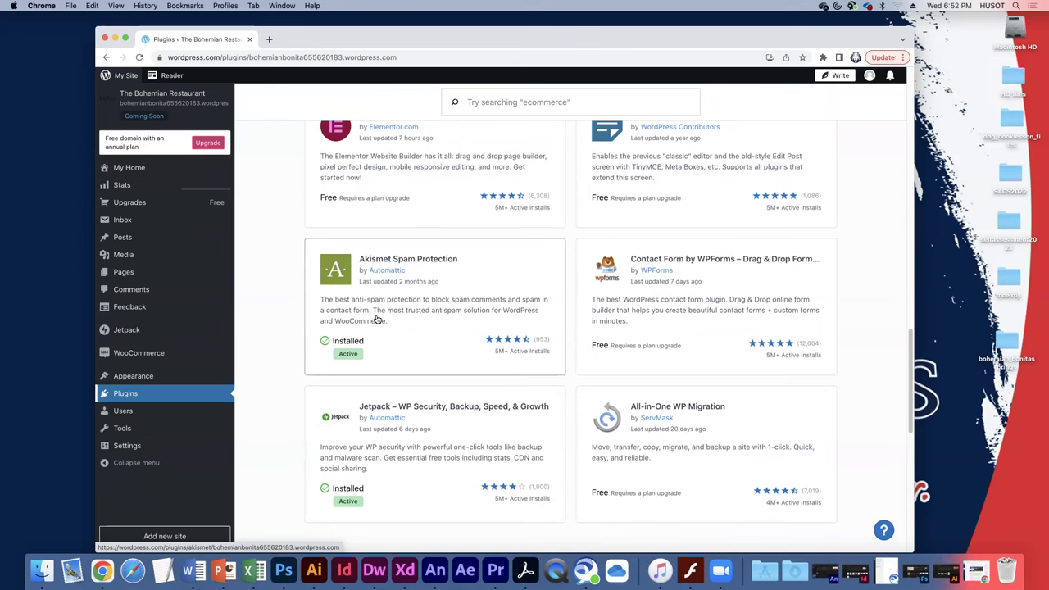
{"action": "scroll", "coordinate": [378, 320], "scroll_direction": "up", "scroll_amount": 10}
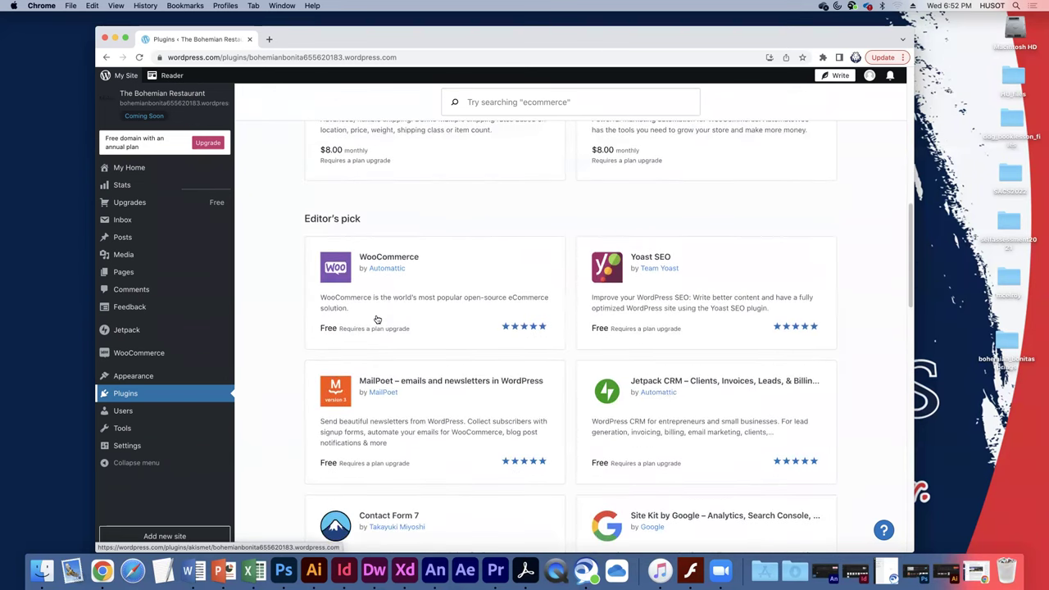
{"action": "scroll", "coordinate": [377, 320], "scroll_direction": "up", "scroll_amount": 5}
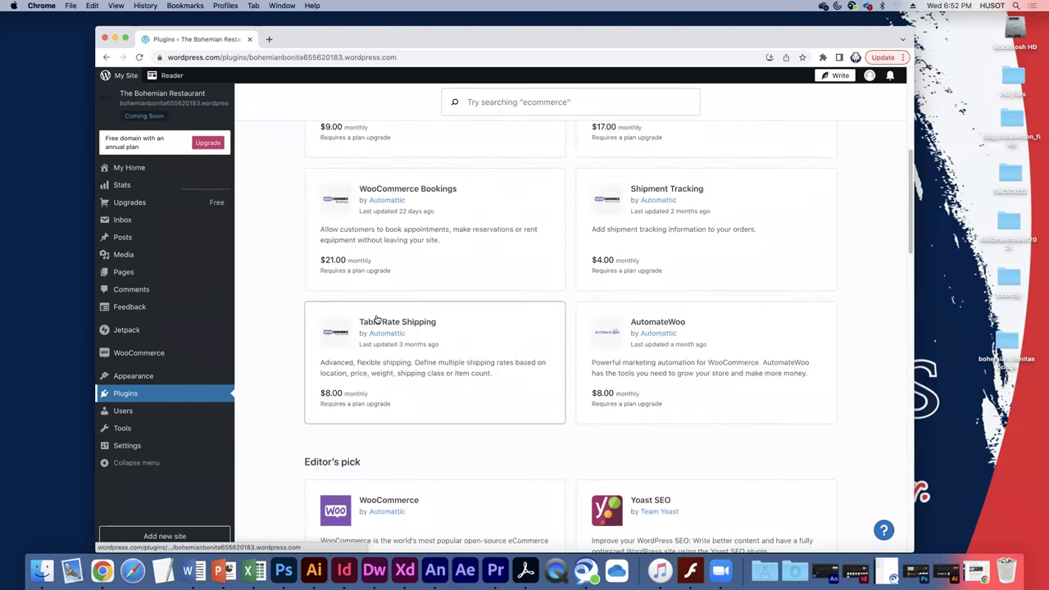
{"action": "scroll", "coordinate": [377, 319], "scroll_direction": "up", "scroll_amount": 7}
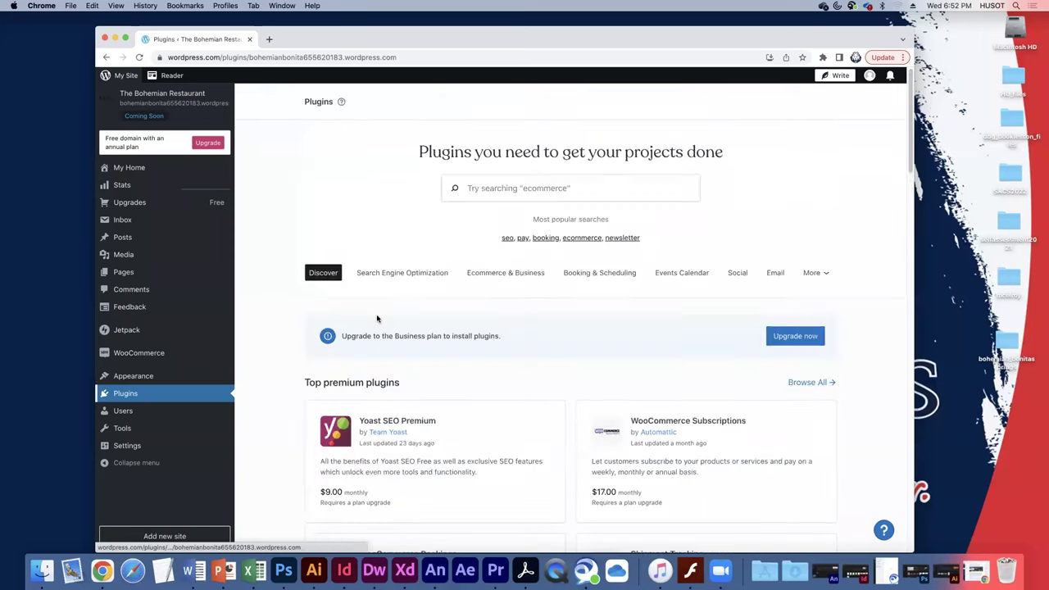
Show the Booking & Scheduling category's 305 plugins, such as WooCommerce Bookings and Booking Calendar.
{"action": "left_click", "coordinate": [601, 273]}
{"action": "scroll", "coordinate": [294, 341], "scroll_direction": "down", "scroll_amount": 4}
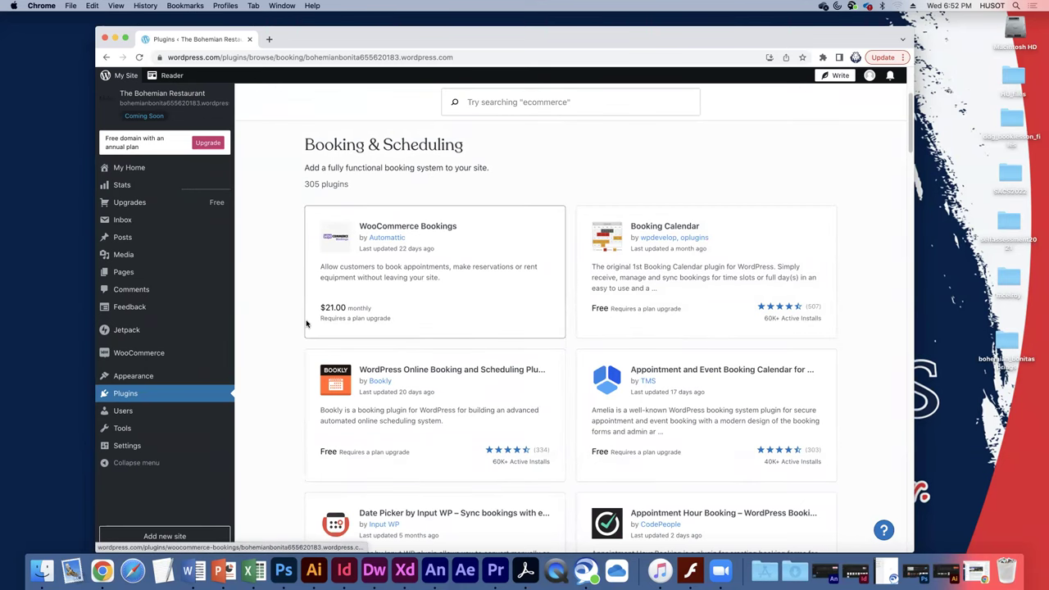
{"action": "scroll", "coordinate": [305, 328], "scroll_direction": "up", "scroll_amount": 4}
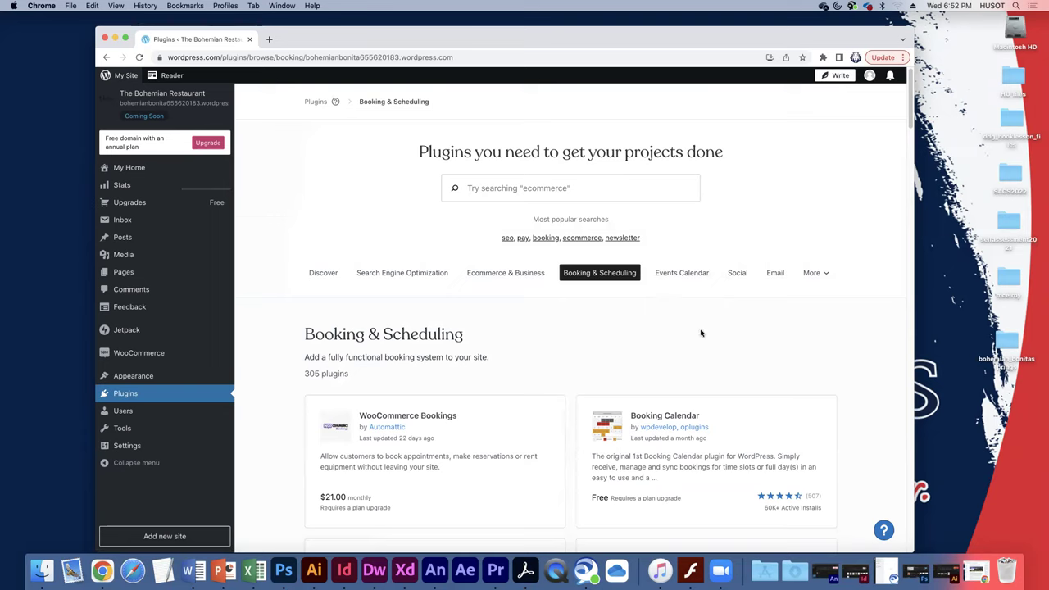
Switch to the Social category and browse its 1739 plugins, like Smash Balloon Social Photo Feed.
{"action": "left_click", "coordinate": [737, 273]}
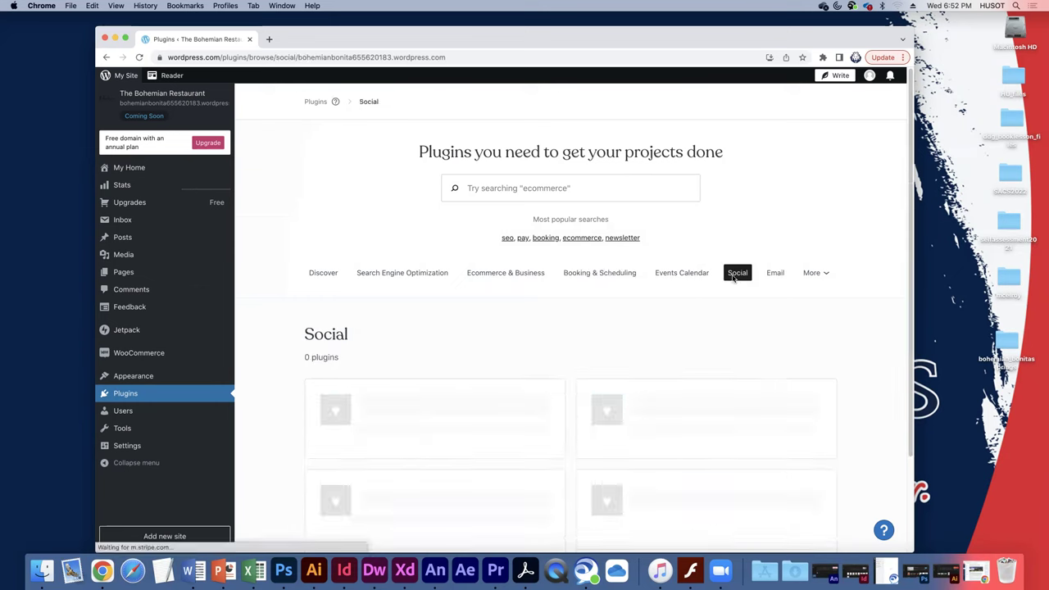
{"action": "scroll", "coordinate": [531, 341], "scroll_direction": "down", "scroll_amount": 2}
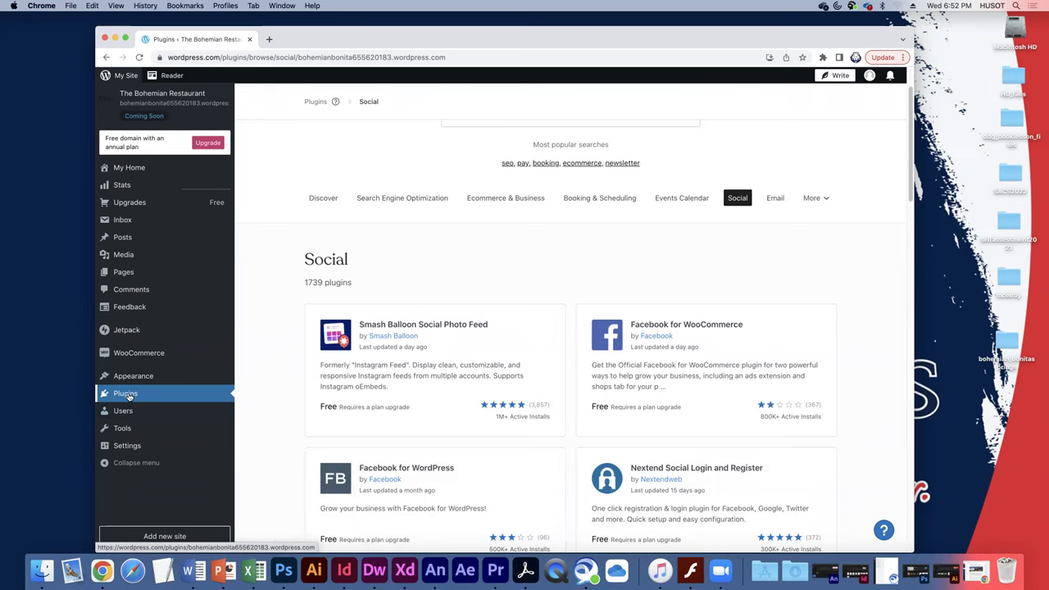
{"action": "scroll", "coordinate": [437, 345], "scroll_direction": "down", "scroll_amount": 1}
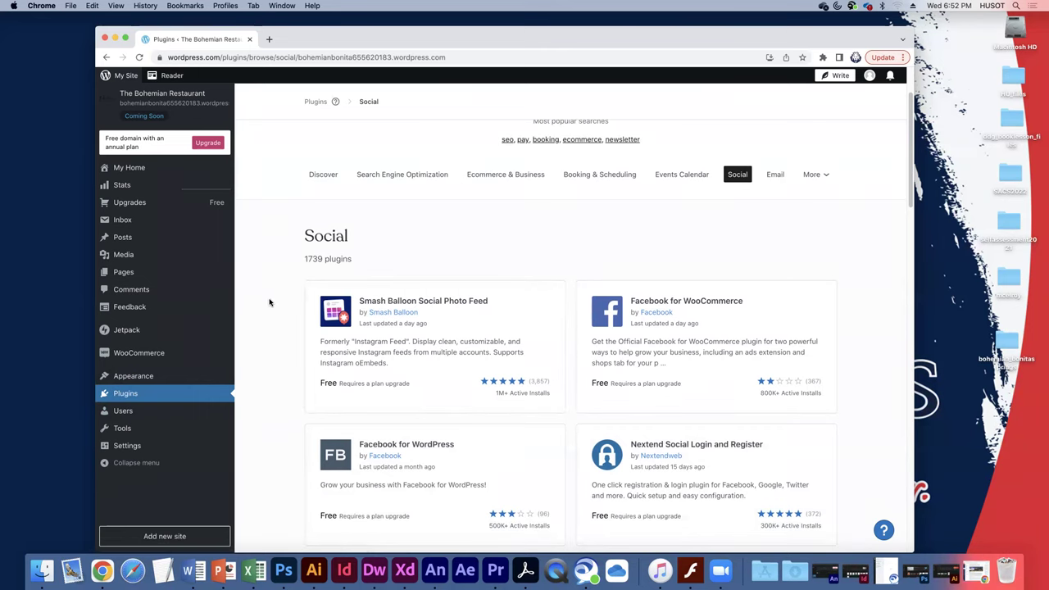
{"action": "scroll", "coordinate": [269, 302], "scroll_direction": "up", "scroll_amount": 3}
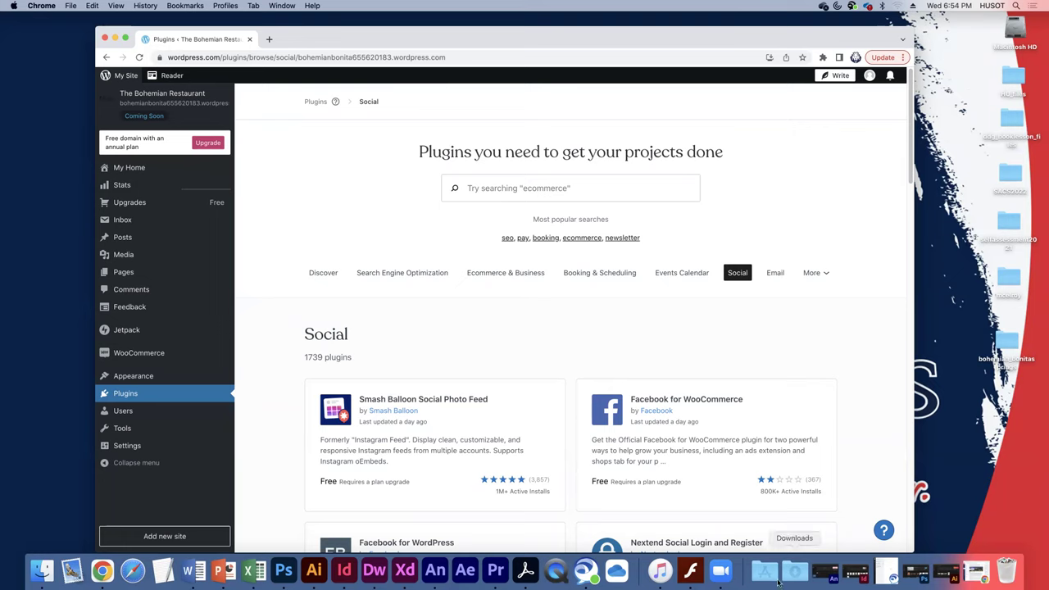
Restore Chrome and scroll the Web Design III Modules list down to Module 3 with Projects 05 and 06.
{"action": "left_click", "coordinate": [980, 571]}
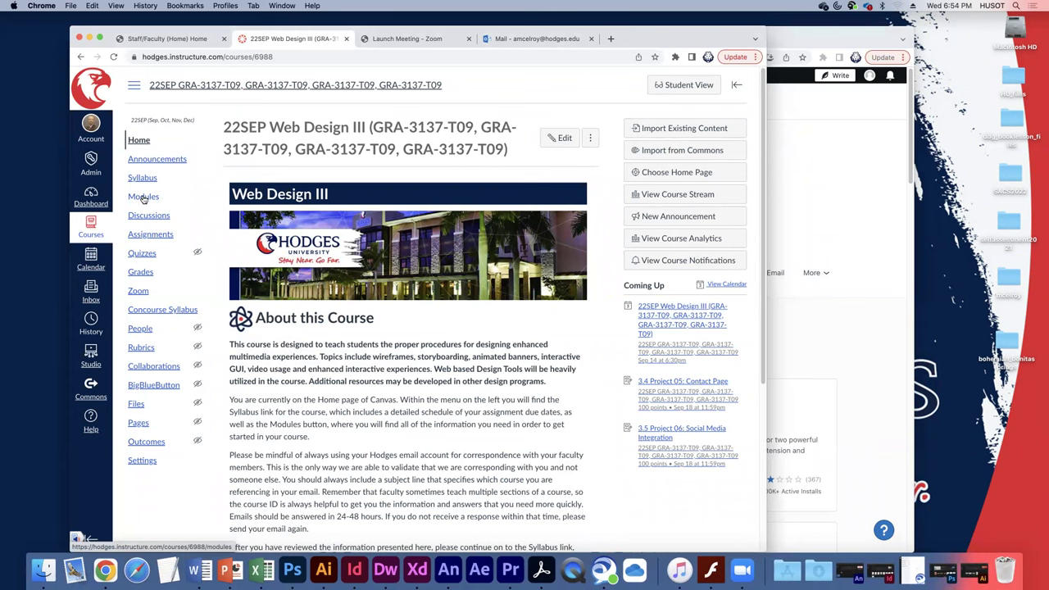
{"action": "left_click", "coordinate": [144, 198]}
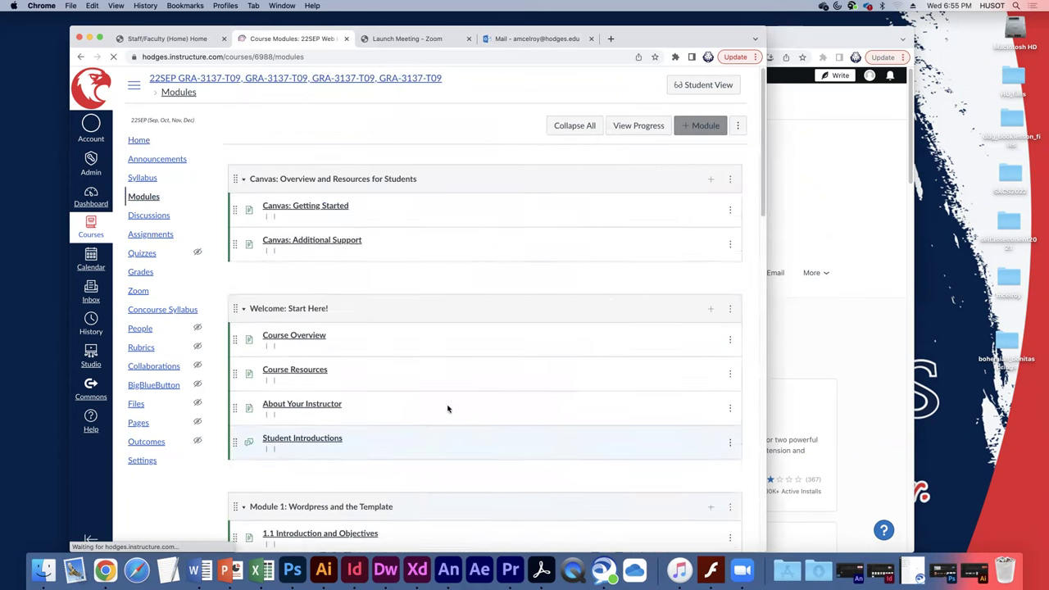
{"action": "scroll", "coordinate": [448, 408], "scroll_direction": "down", "scroll_amount": 10}
{"action": "scroll", "coordinate": [443, 418], "scroll_direction": "down", "scroll_amount": 3}
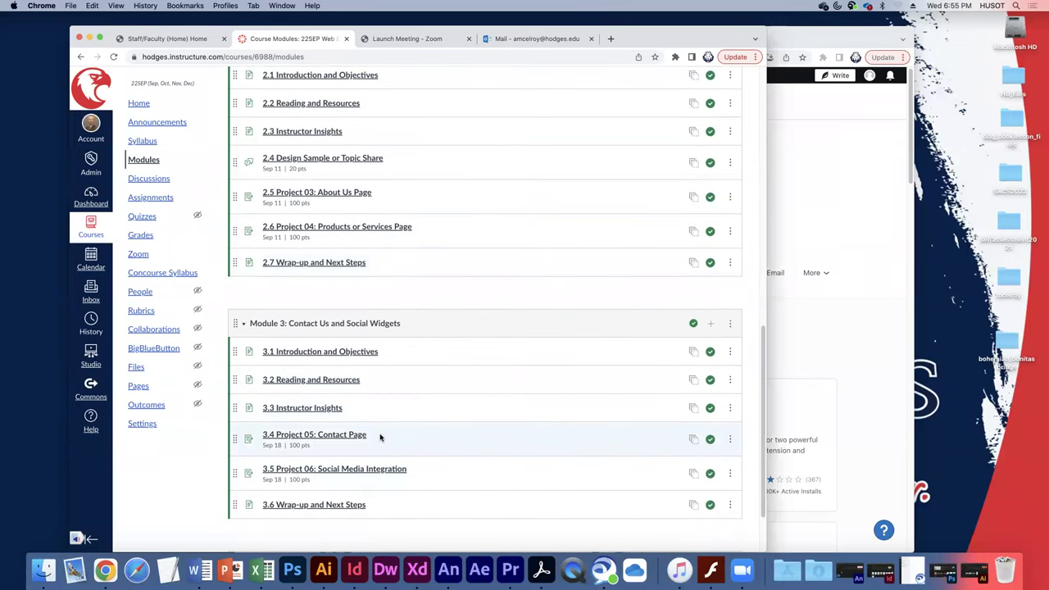